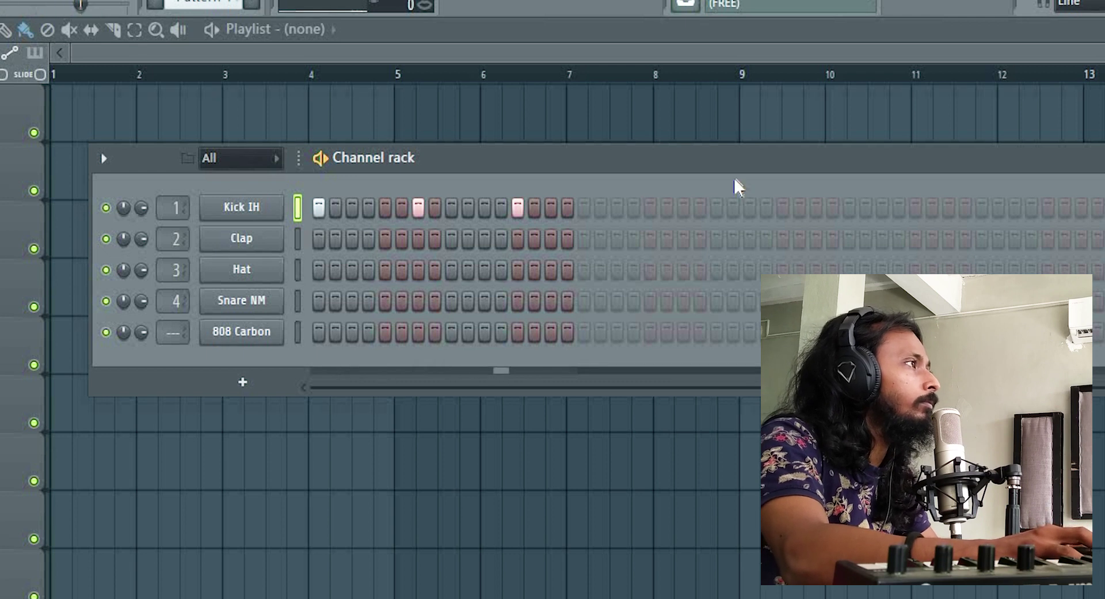
Step: Fill in the remaining Kick IH hits and place Snare NM hits on steps 9, 25, 41 and 57
click(866, 208)
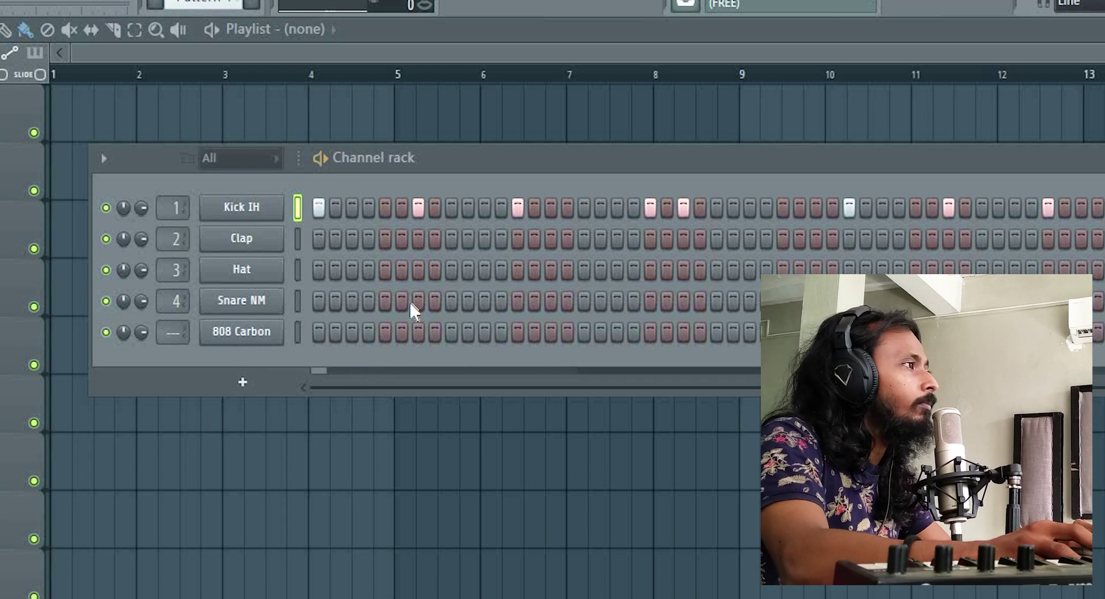
click(452, 301)
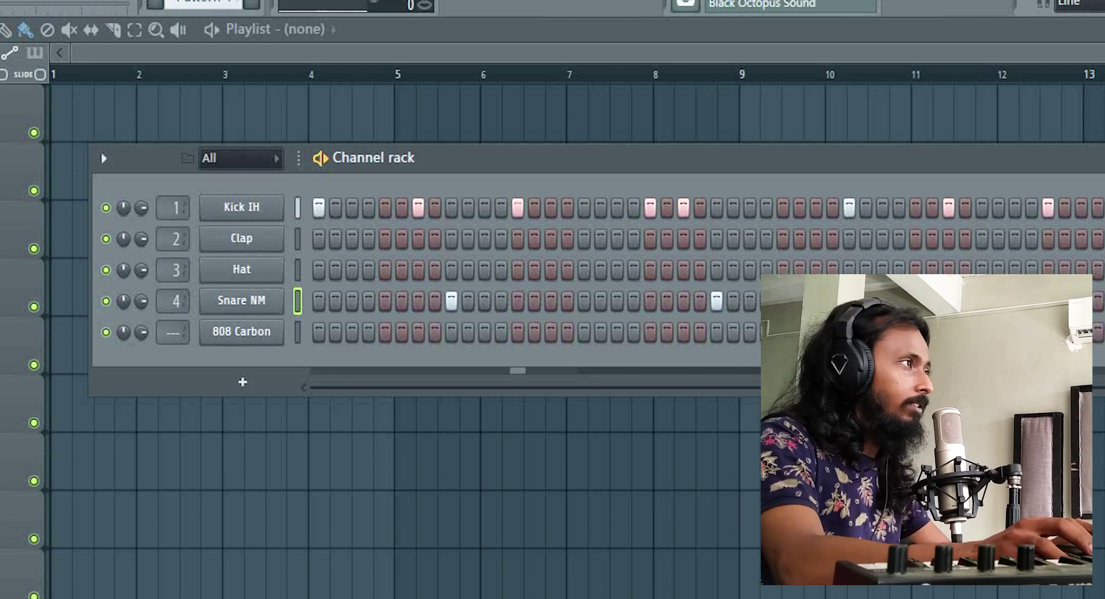
Step: Load the Closed Hi Hat FF sample into the Hat channel and fill every 2 steps
drag(1, 230, 237, 271)
right_click(237, 271)
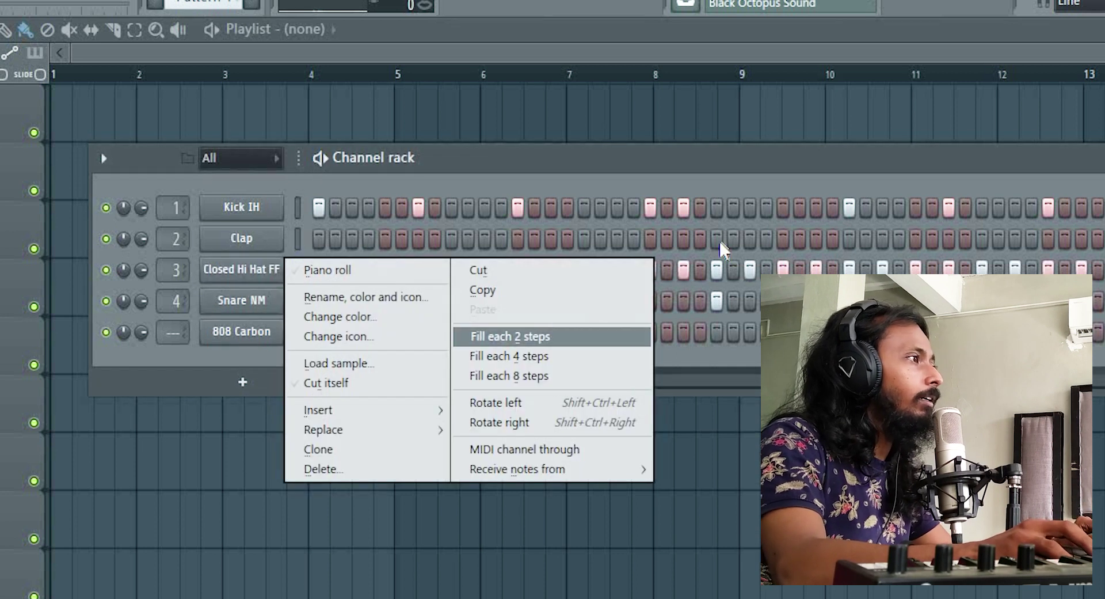
click(535, 336)
Step: Place Pattern 1 at bar 1 on Track 1 of the Playlist
key(F6)
click(274, 81)
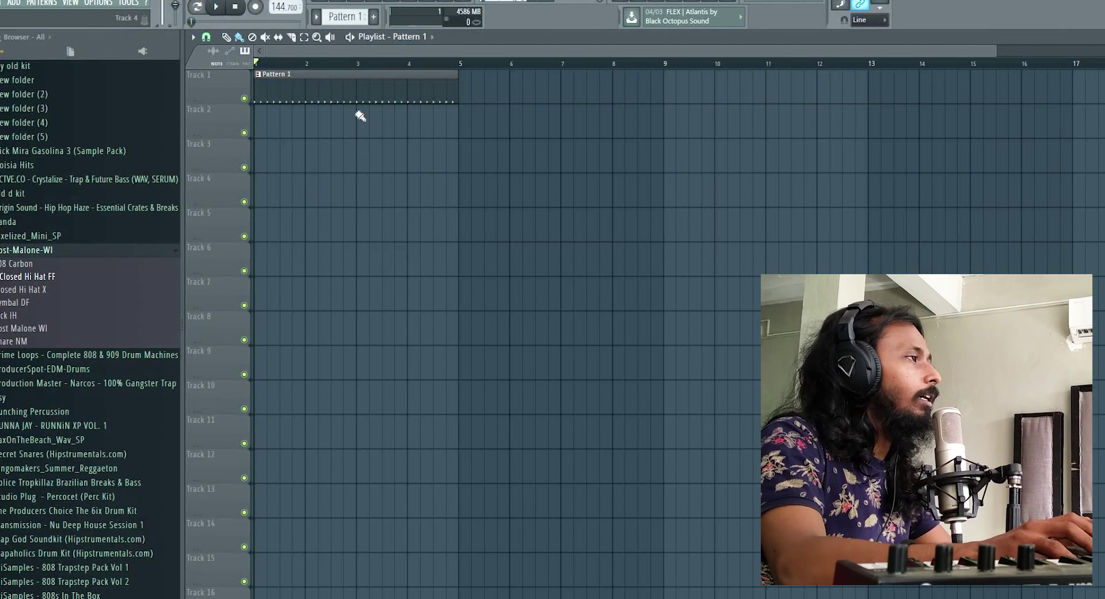
Step: Insert Fruity parametric EQ 2 in the first effect slot of mixer Insert 1 and reposition its window
key(F9)
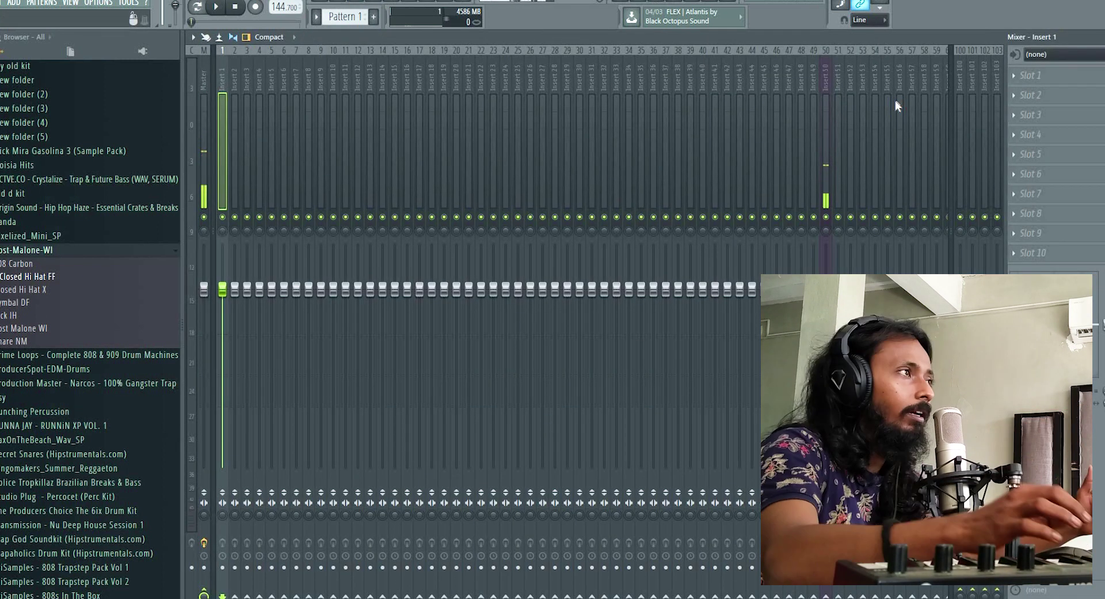
click(1058, 75)
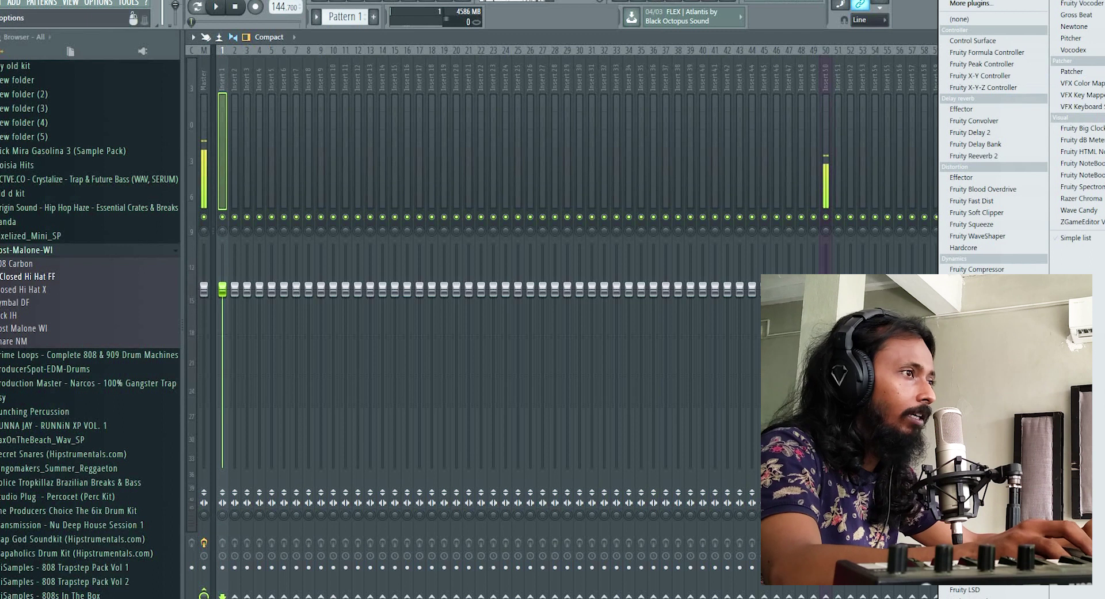
click(981, 443)
drag(460, 107, 538, 109)
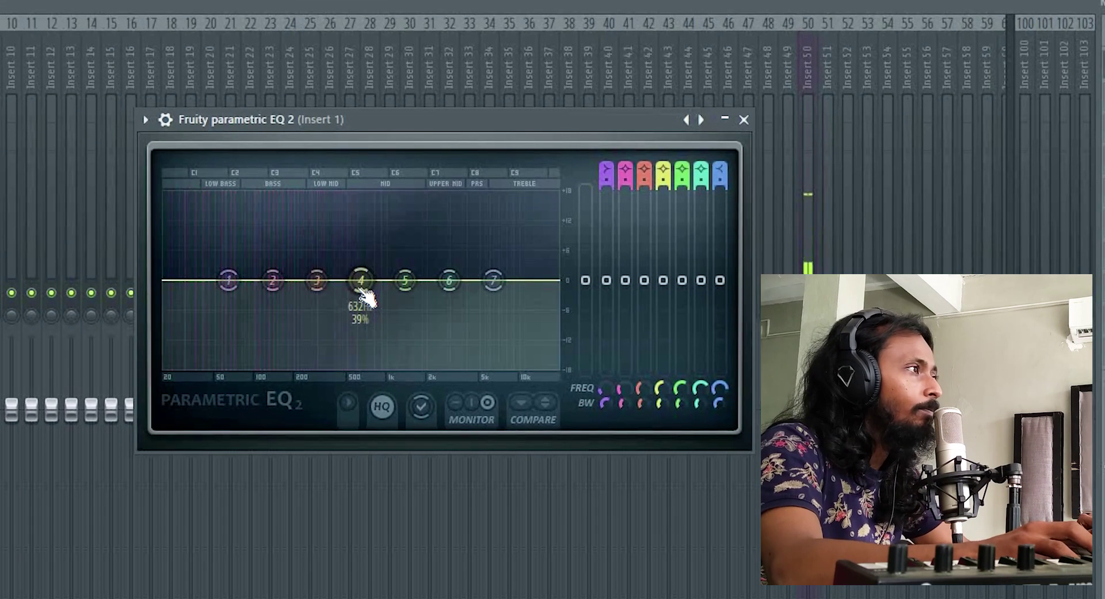
Step: Examine the Kick IH frequency spectrum in the Insert 1 EQ during playback, and stop playback
mouse_move(426, 280)
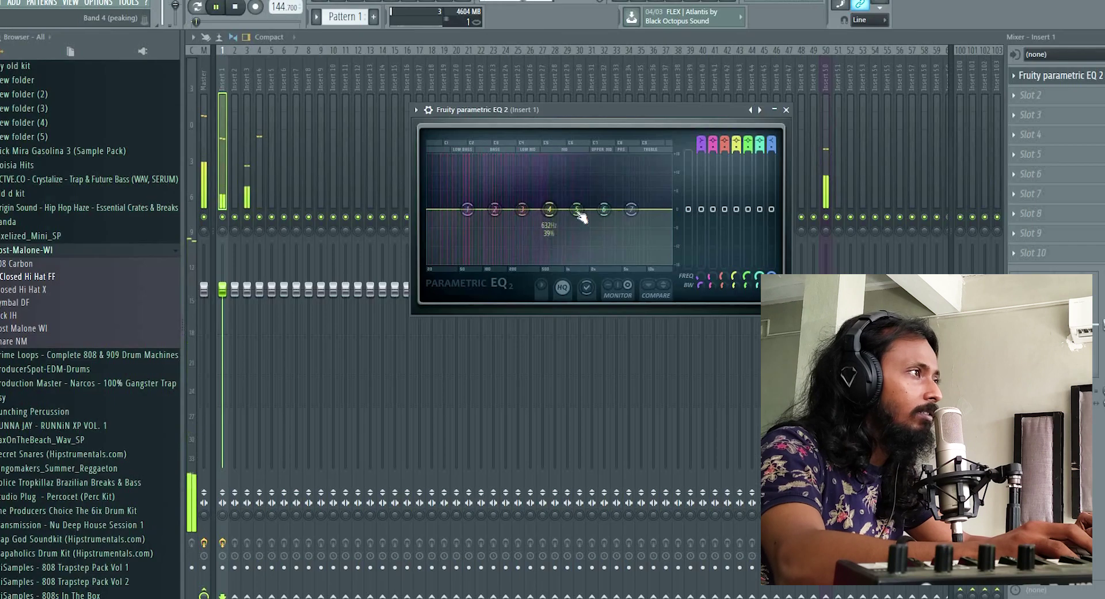
mouse_move(495, 293)
mouse_move(619, 221)
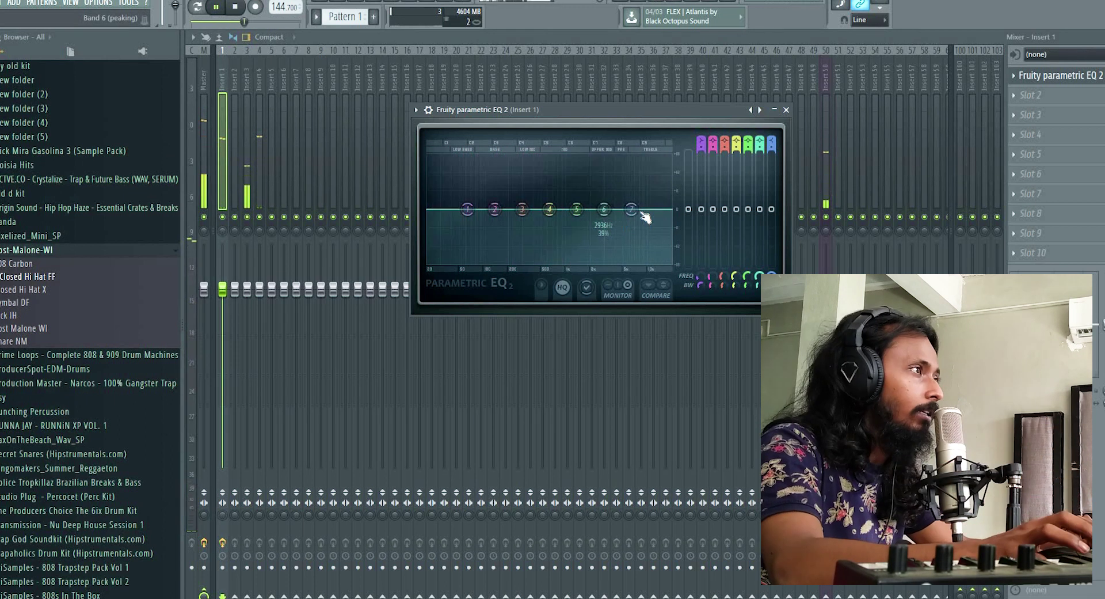
key(space)
Step: Audition kicks from the Ultimate Boom Bap Drumkit and add Boom-Bap Kick 54 as a channel below Kick IH, routed to mixer track 1
click(366, 2)
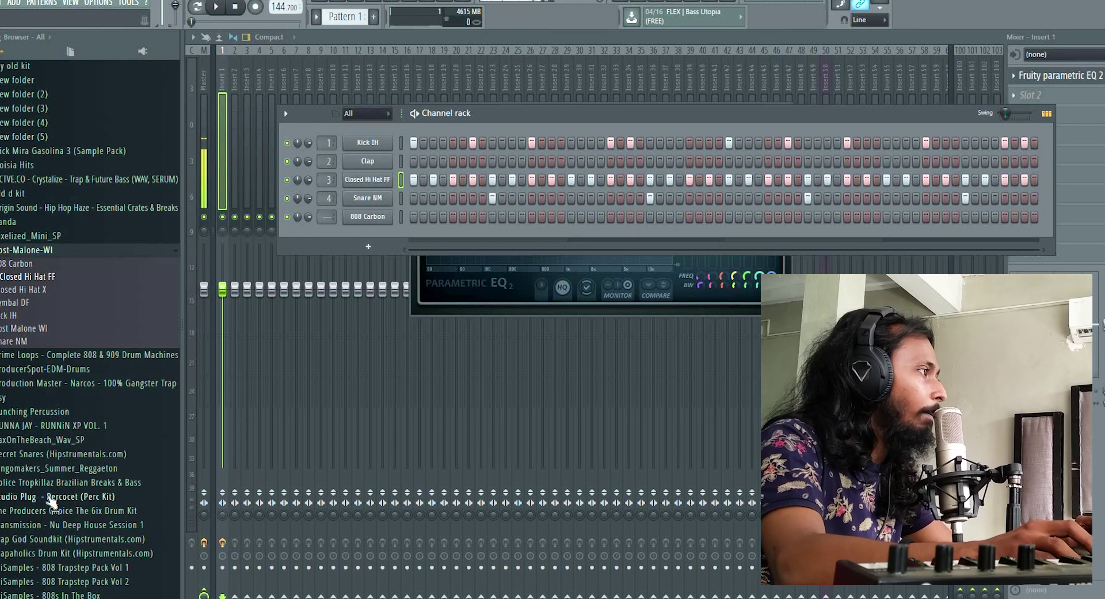
click(26, 137)
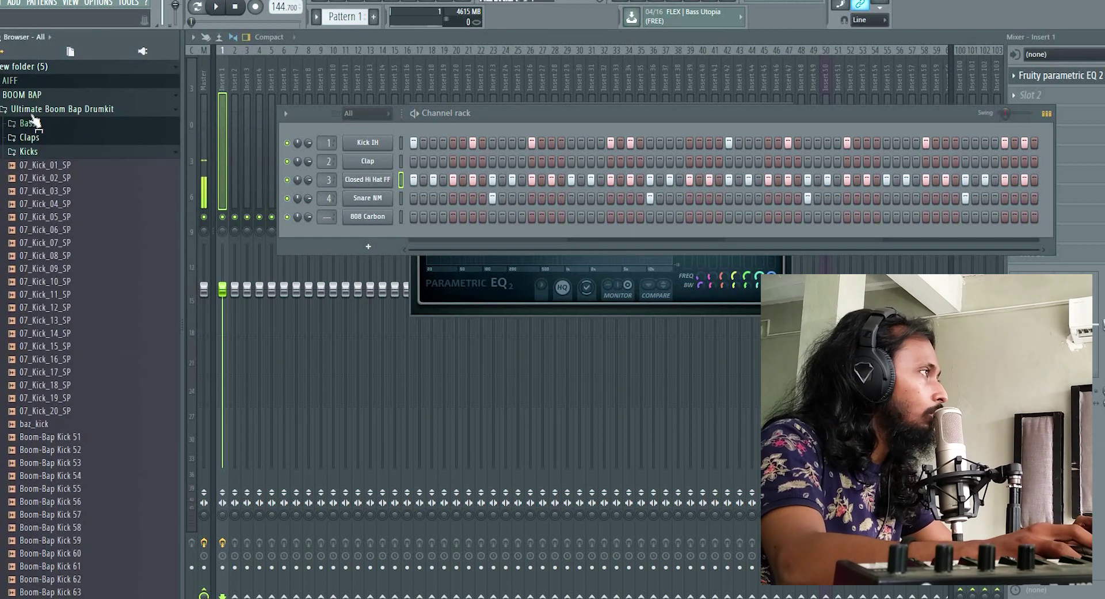
click(35, 334)
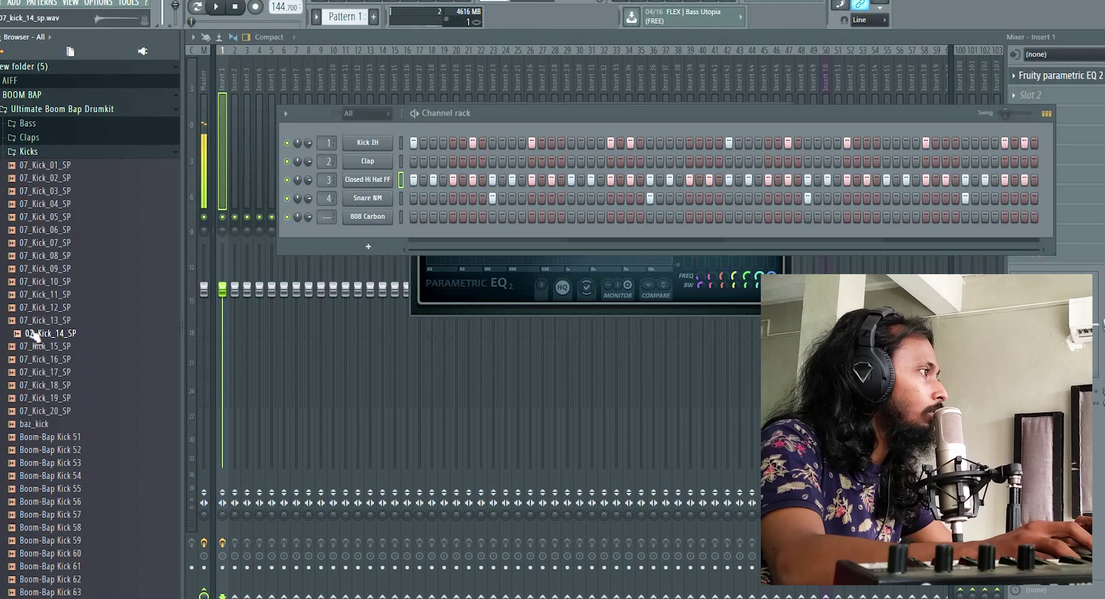
click(46, 350)
click(48, 480)
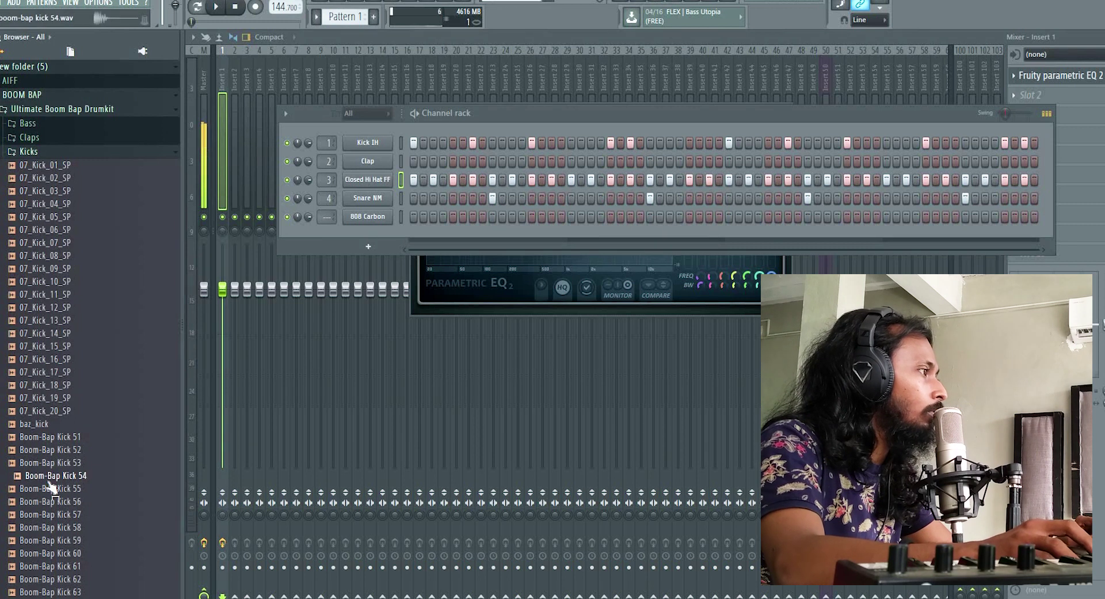
drag(377, 208, 324, 155)
Step: Program Boom-Bap Kick 54 with hits on the same steps as the Kick IH channel
click(415, 159)
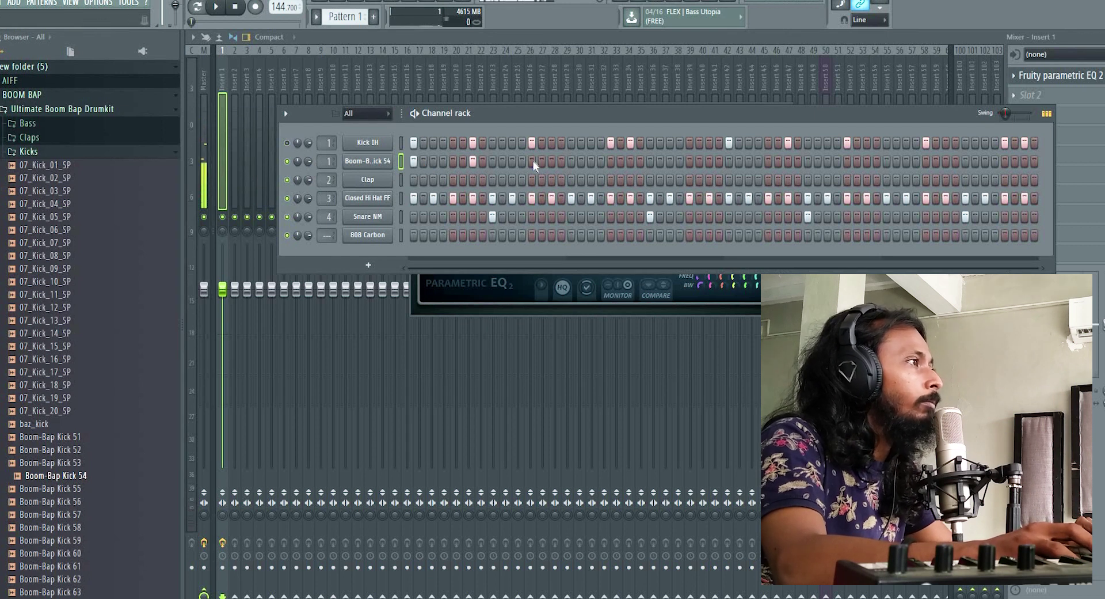
click(620, 161)
click(730, 161)
click(789, 160)
click(844, 161)
click(926, 161)
click(1004, 161)
key(F6)
Step: Play the pattern and examine the Boom-Bap Kick 54 frequency spectrum in the Insert 1 EQ
key(space)
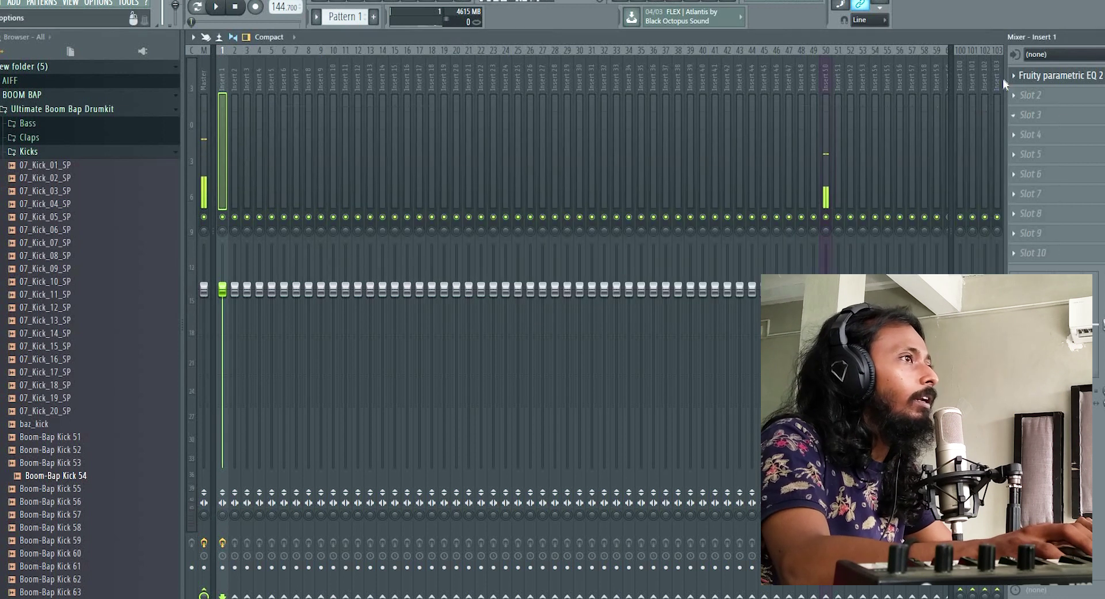
click(1056, 76)
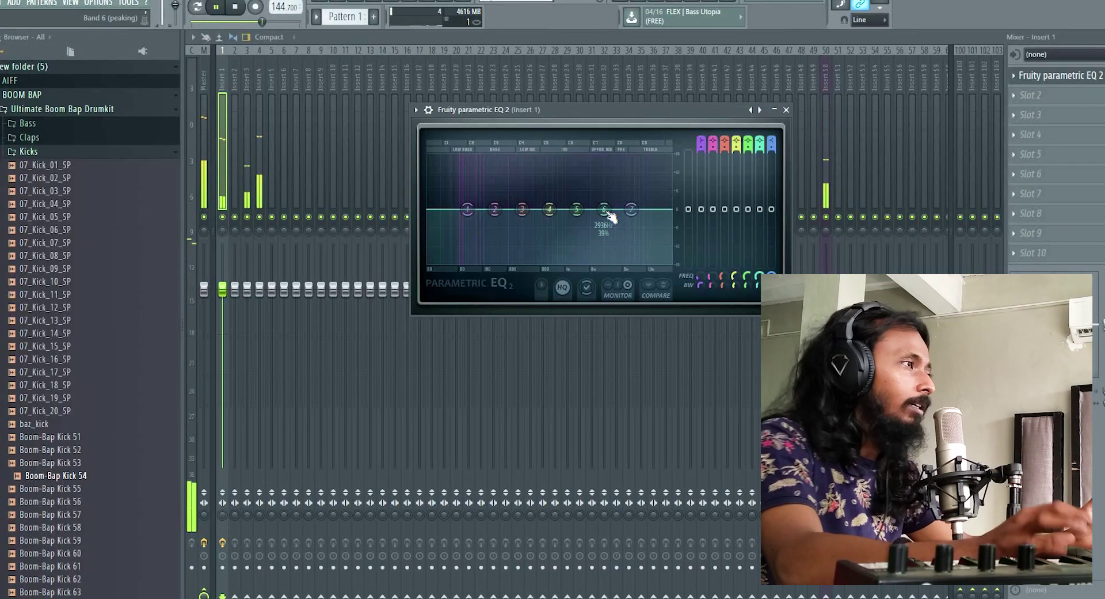
drag(604, 209, 605, 209)
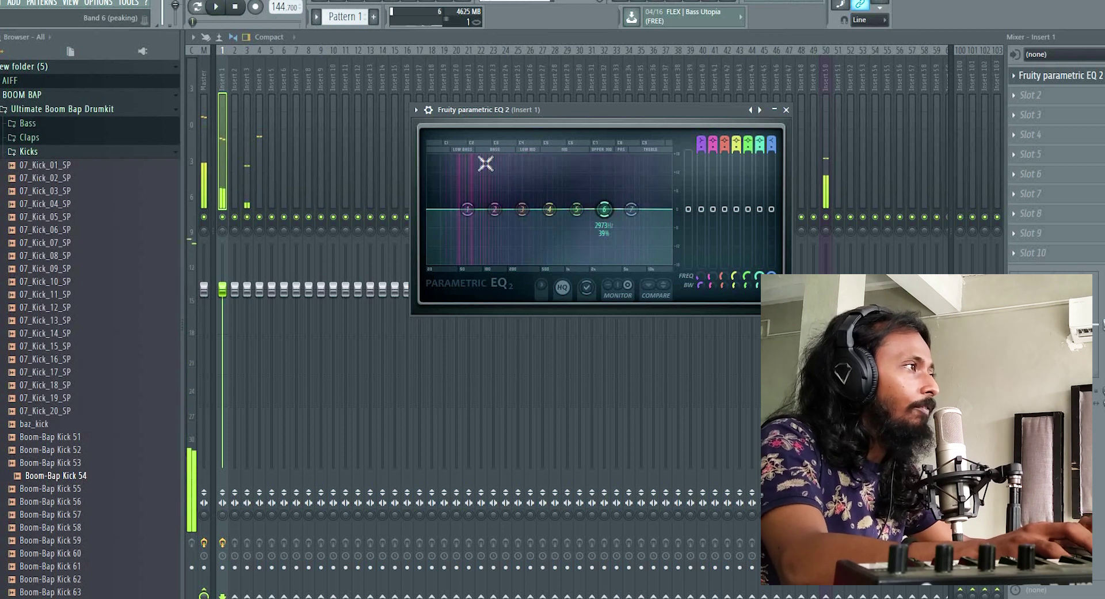
key(space)
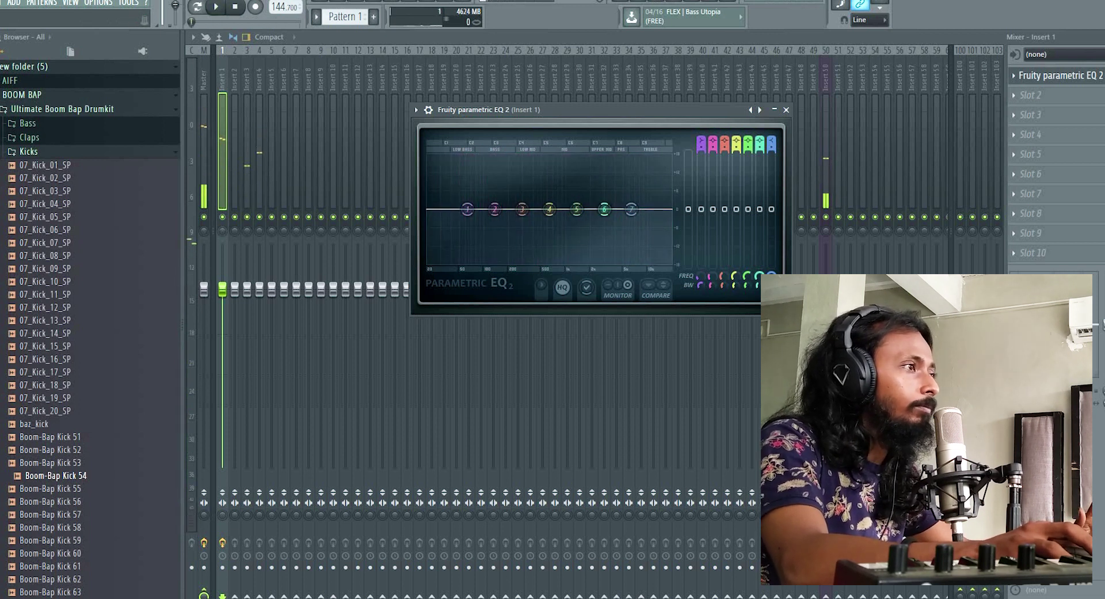
drag(562, 109, 460, 105)
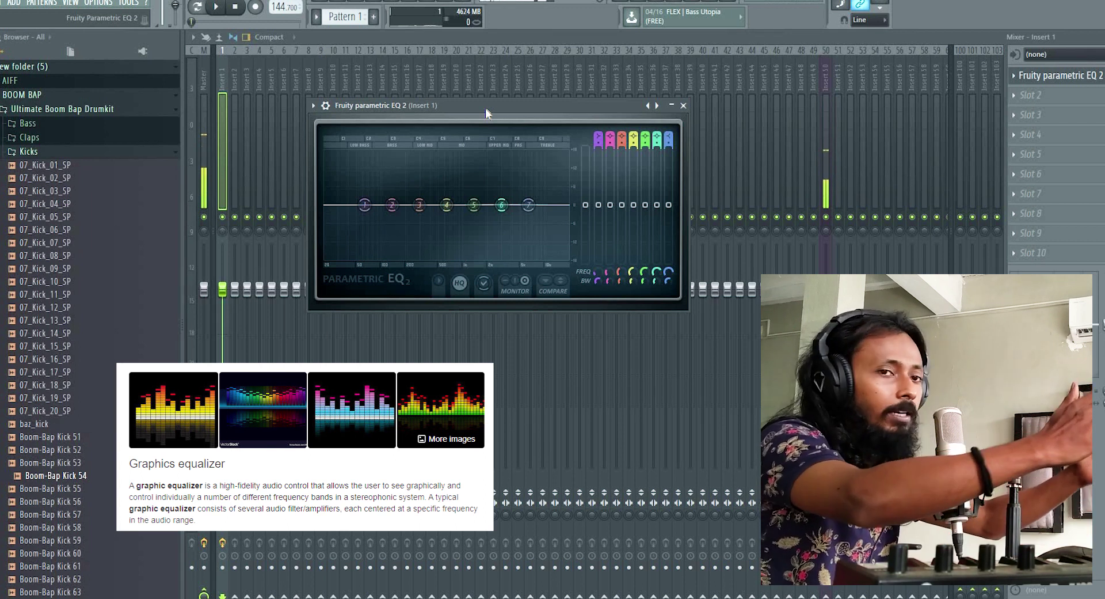
drag(517, 105, 538, 111)
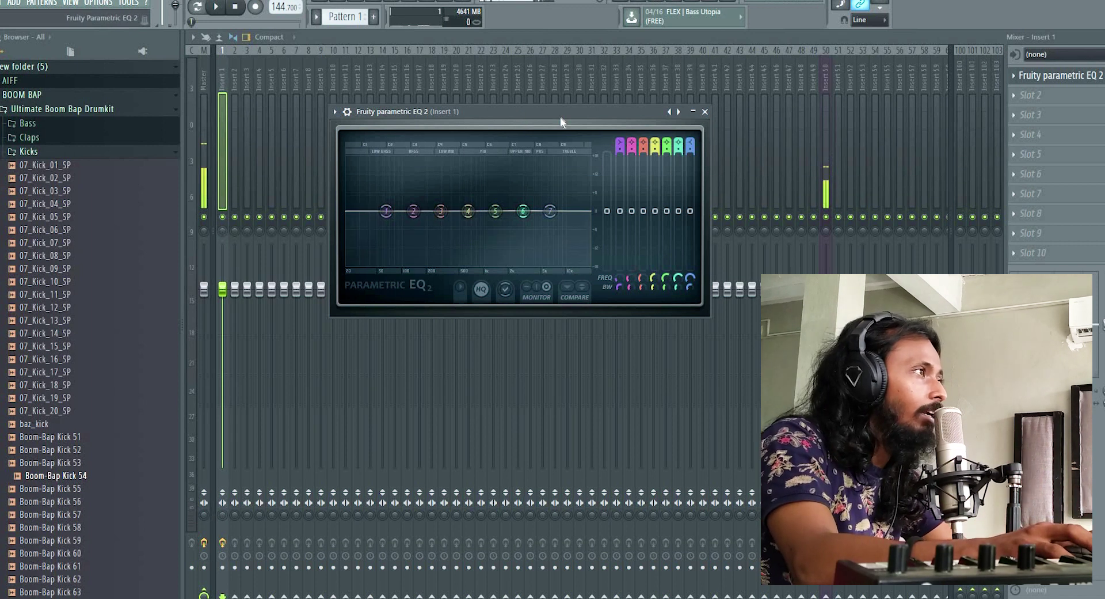
drag(561, 115, 605, 121)
key(space)
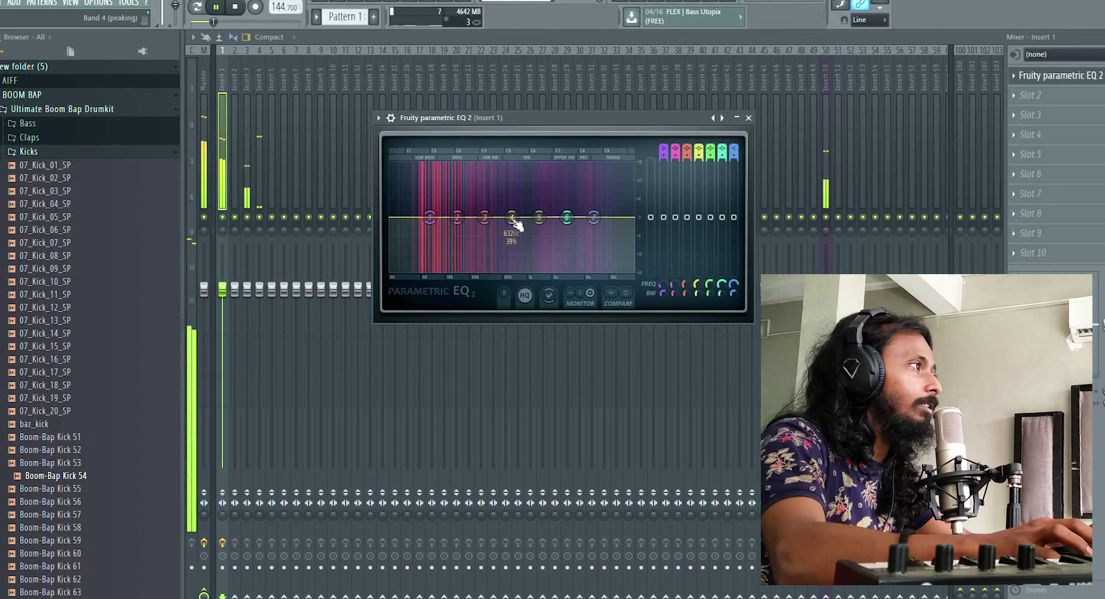
key(space)
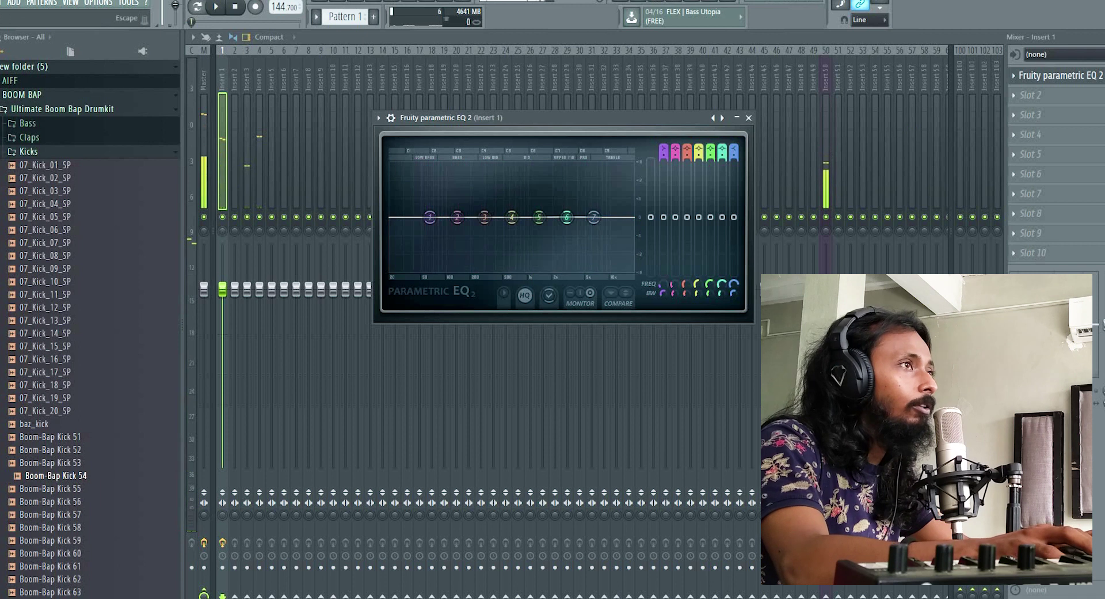
Step: Switch Kick IH back on and delete the Boom-Bap Kick 54 channel
click(356, 2)
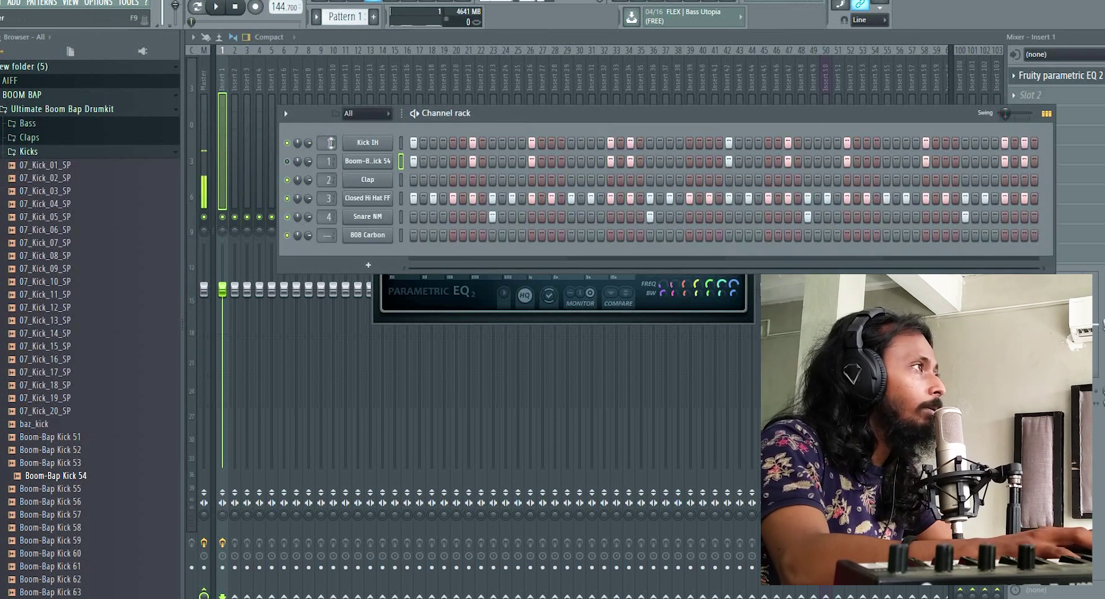
right_click(367, 170)
click(411, 278)
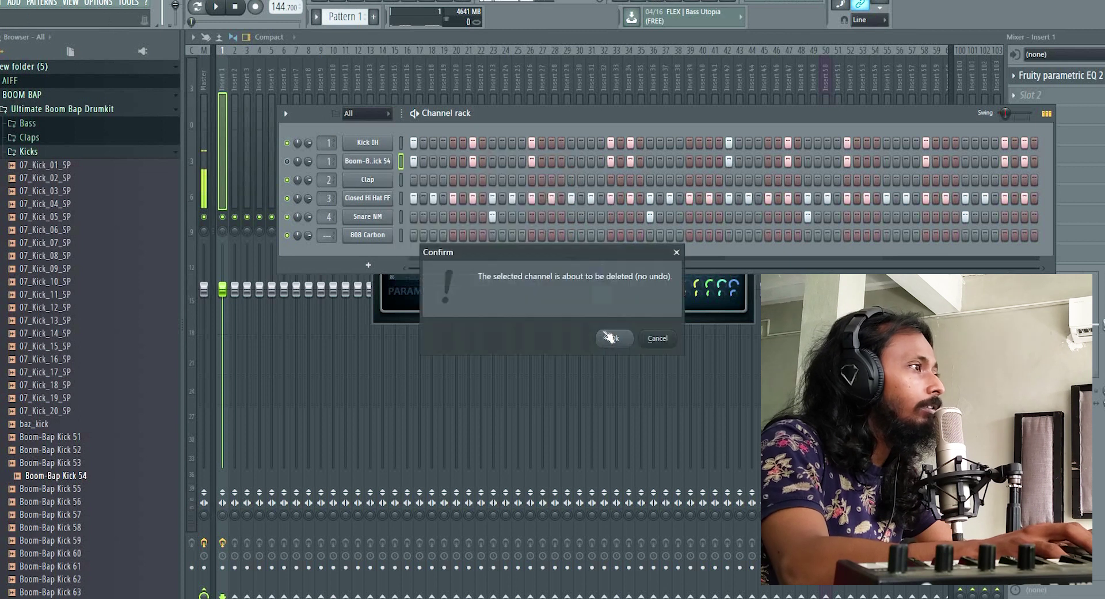
click(604, 338)
Step: Play the pattern and reopen the Insert 1 parametric EQ to examine the Kick IH spectrum
click(641, 50)
key(space)
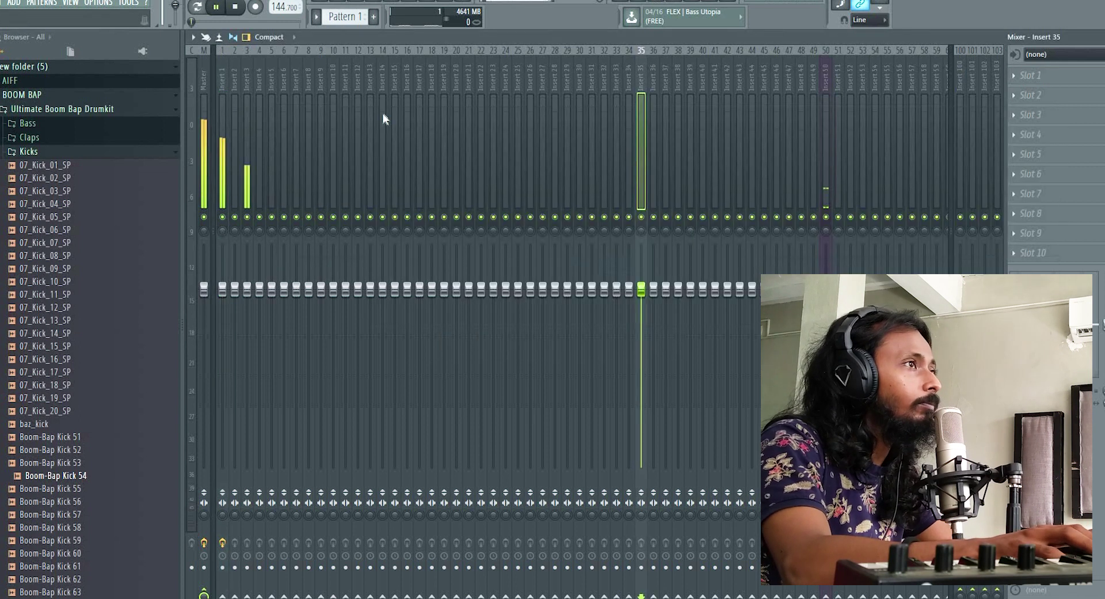
click(223, 138)
click(1059, 75)
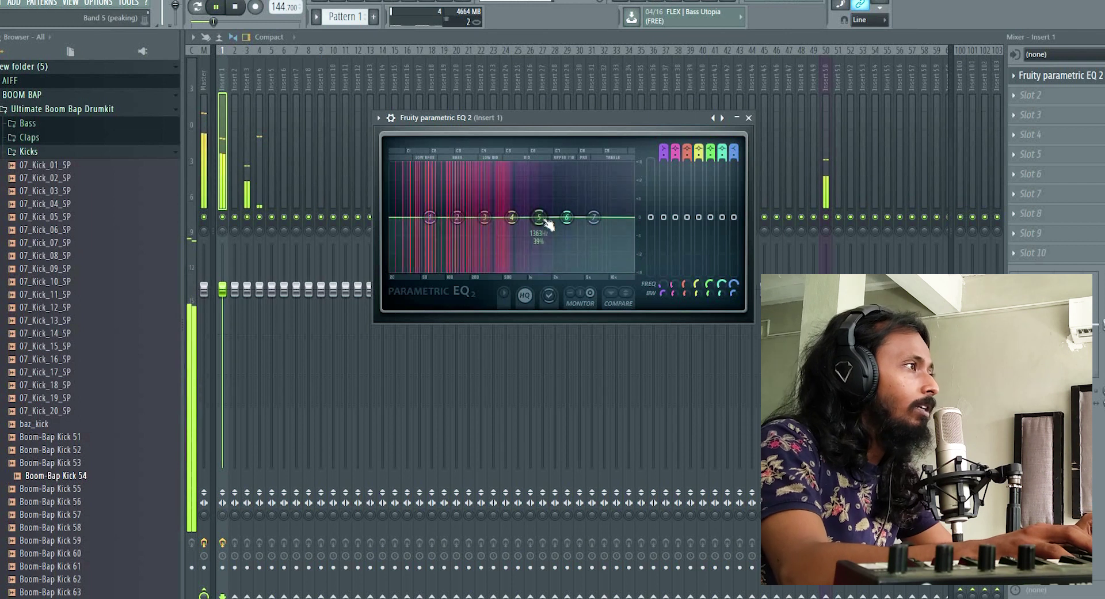
Step: Try nudging EQ bands 5 and 2 on Insert 1, and reset band 2
drag(540, 217, 543, 218)
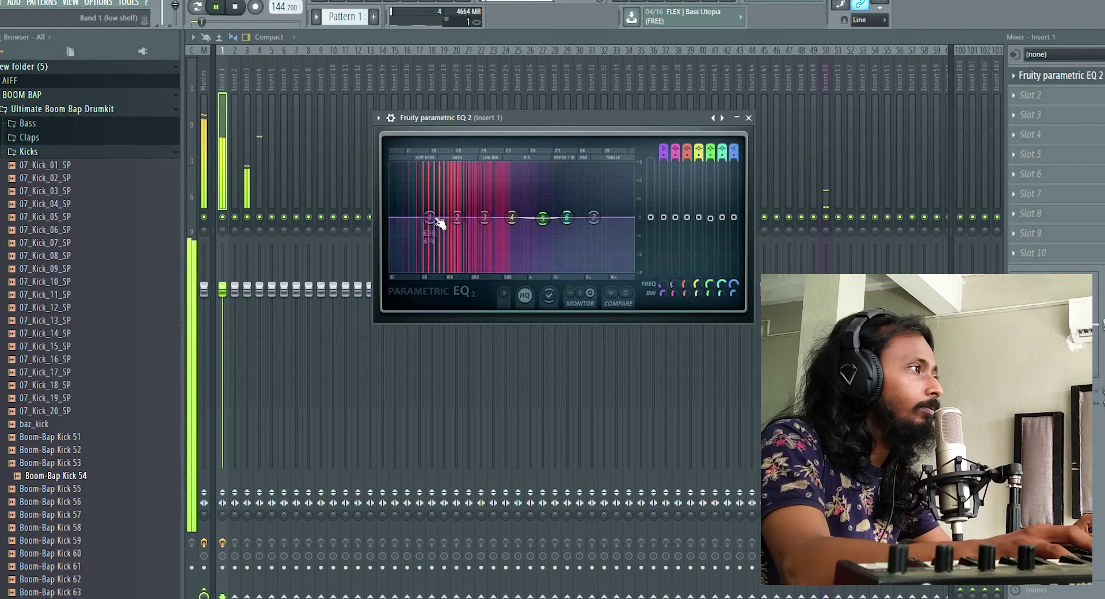
mouse_move(457, 218)
mouse_down()
mouse_move(459, 206)
mouse_move(458, 216)
mouse_up()
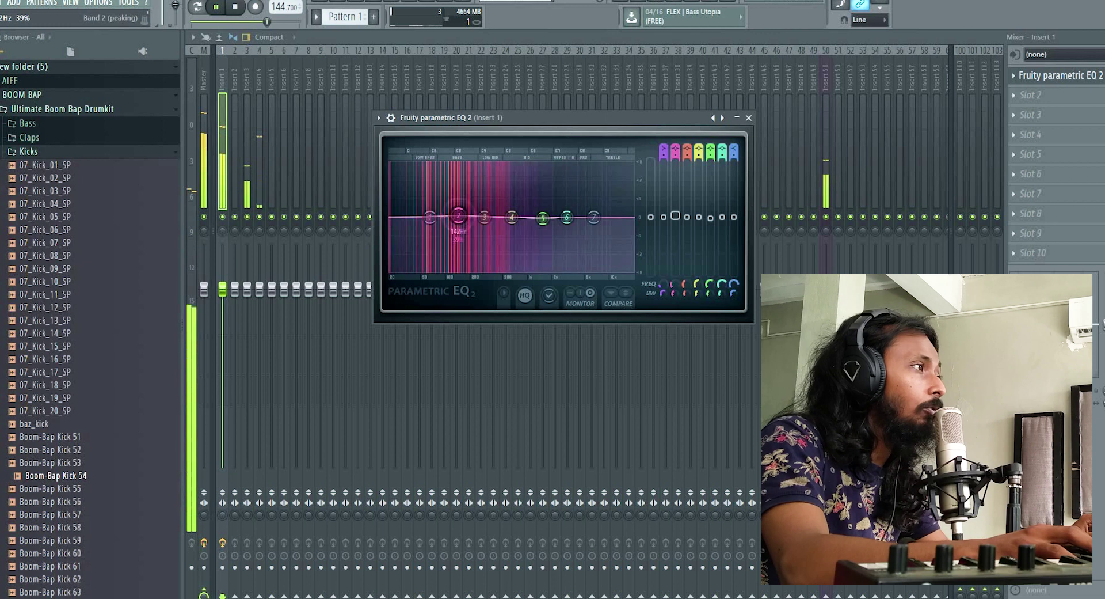
right_click(458, 217)
click(473, 234)
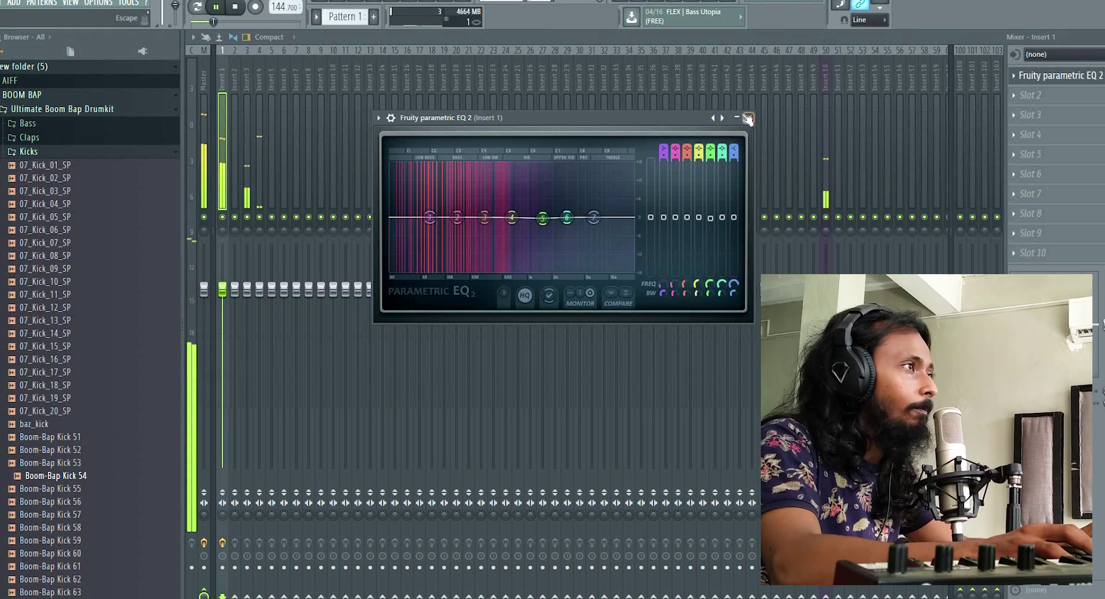
Step: Apply an EQ preset with low and high cuts on Insert 1, and sweep the high cut up to about 5 kHz
click(718, 117)
click(754, 195)
drag(633, 219, 527, 219)
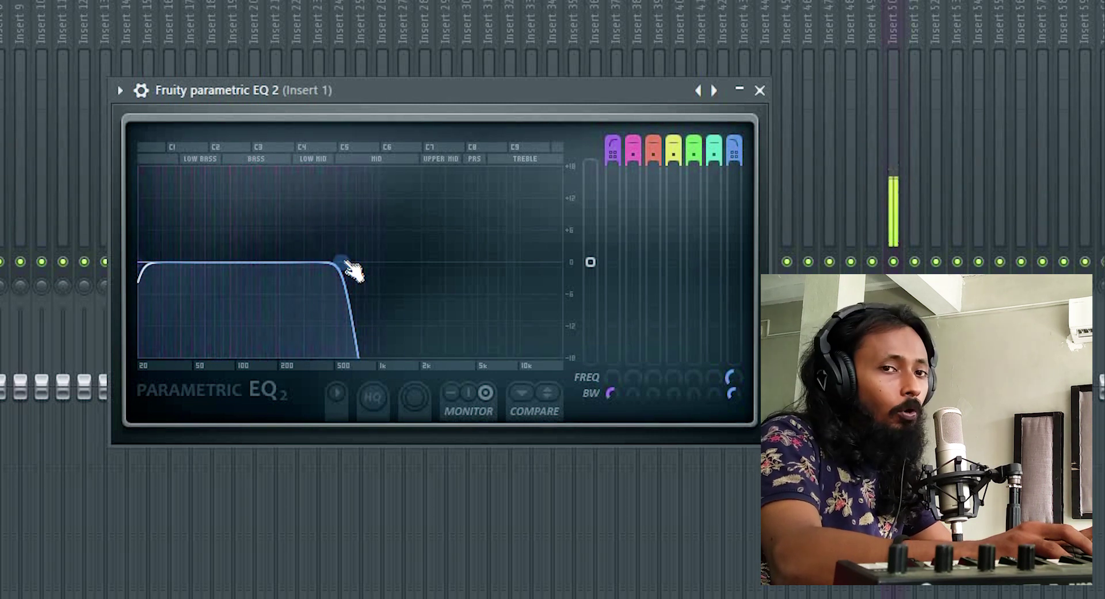
drag(342, 262, 433, 264)
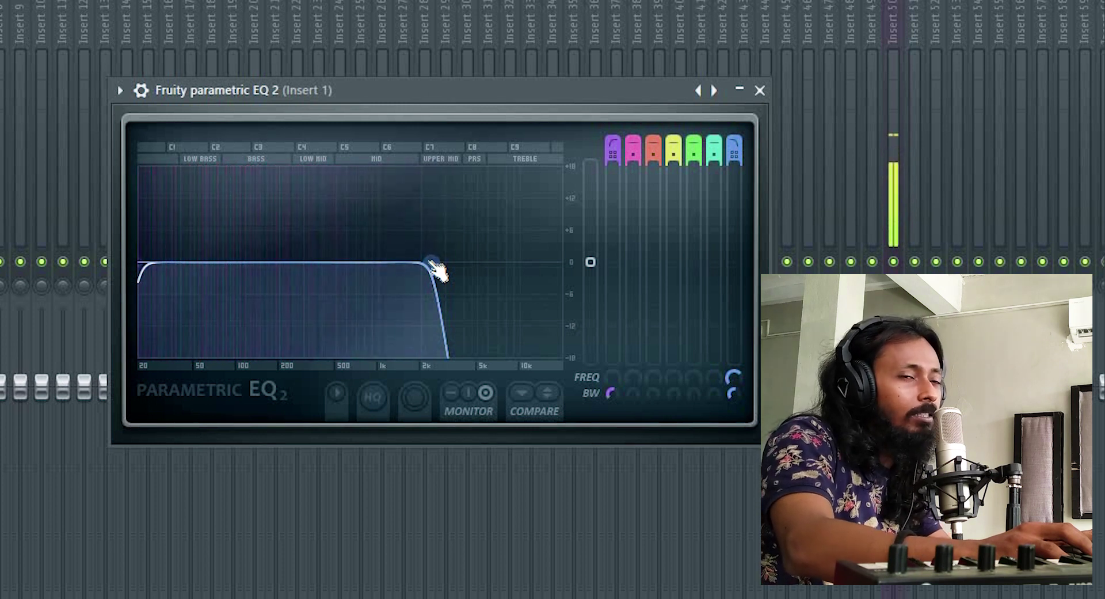
drag(437, 271, 485, 274)
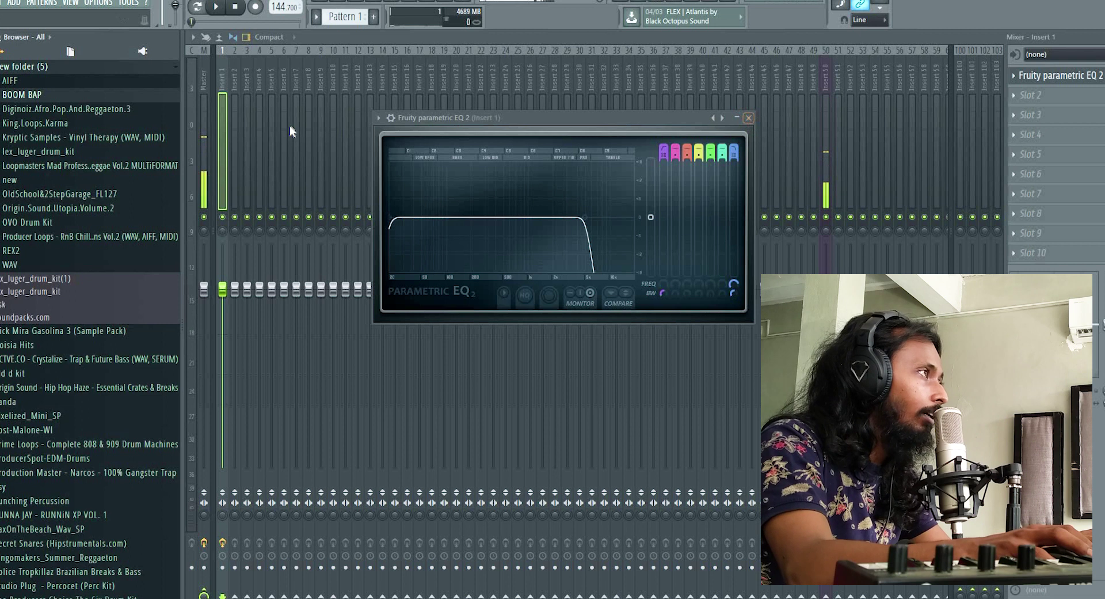
Step: Play the pattern and insert Fruity parametric EQ 2 in the first effect slot of mixer Insert 4
click(266, 122)
click(263, 122)
key(space)
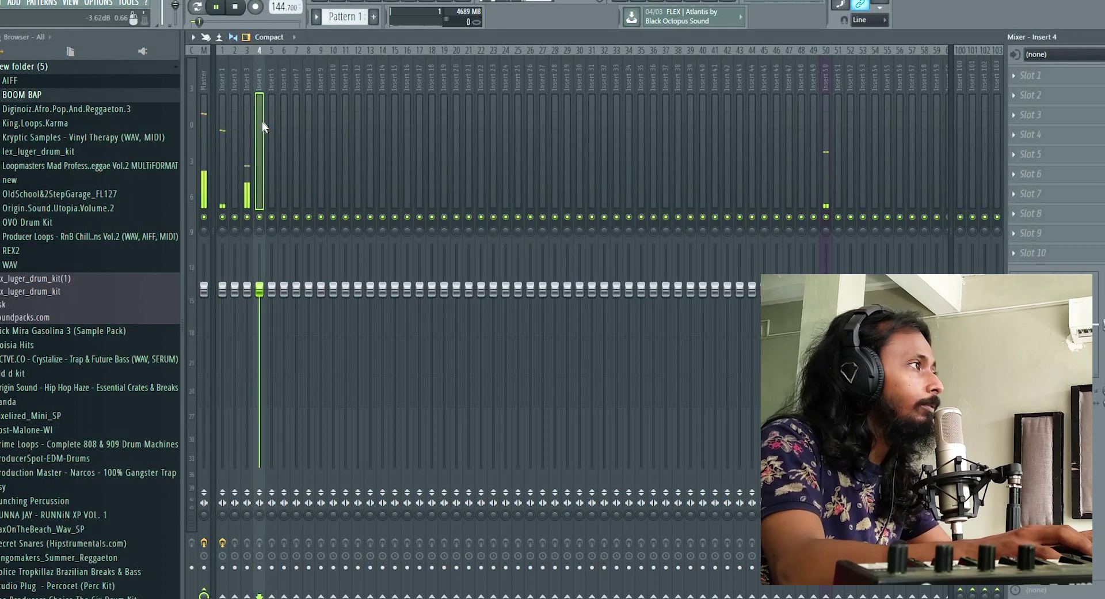
click(1073, 77)
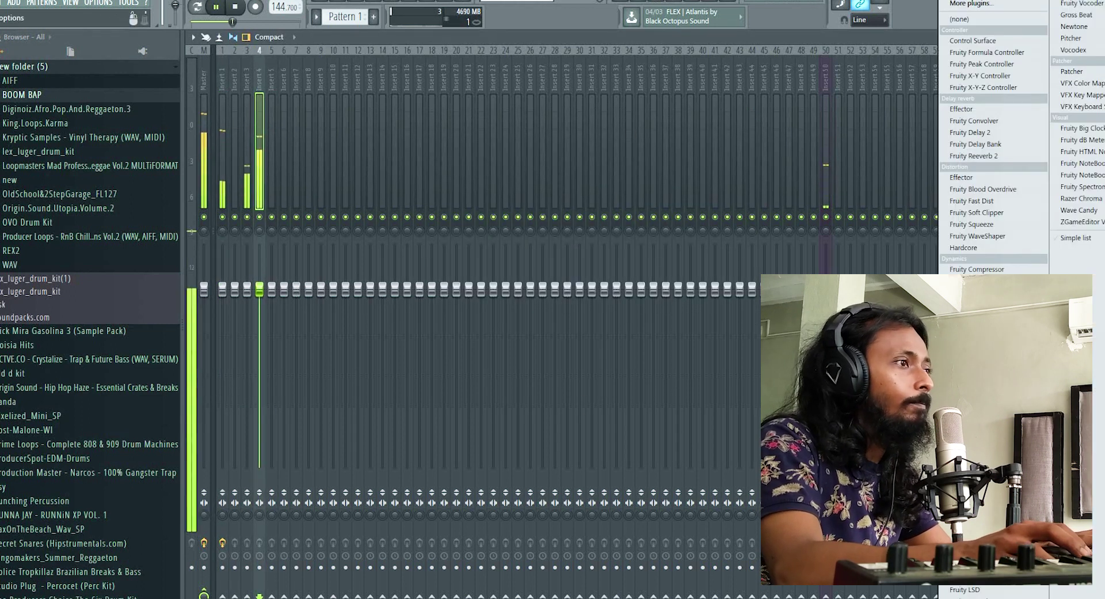
click(980, 433)
drag(596, 126, 779, 126)
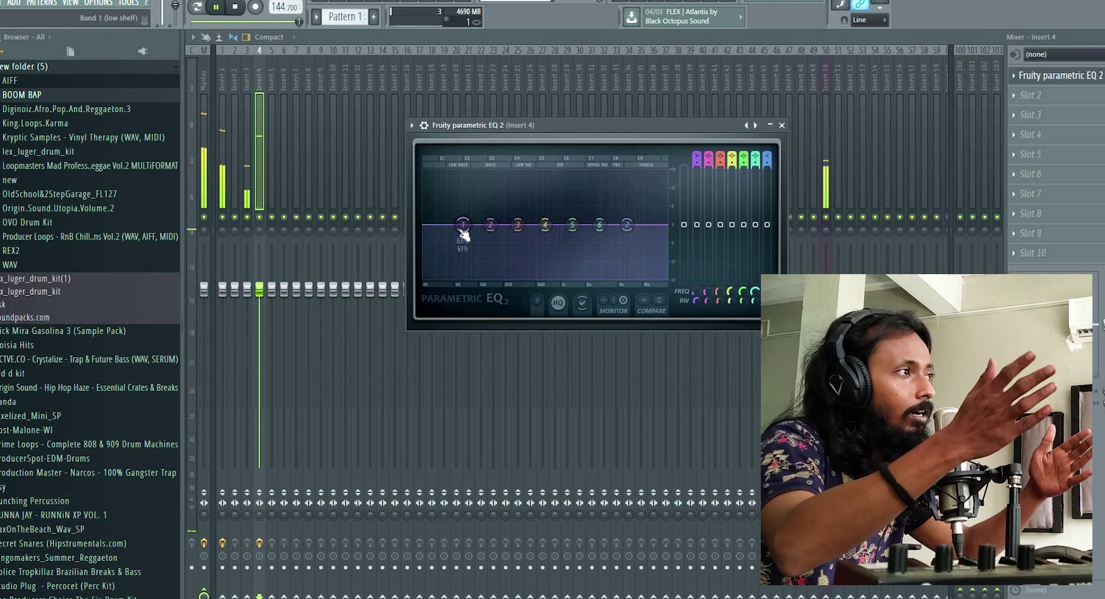
Step: Pull band 1 of the Insert 4 EQ fully down, set it to about 209 Hz, and close the EQ window
drag(463, 225, 514, 279)
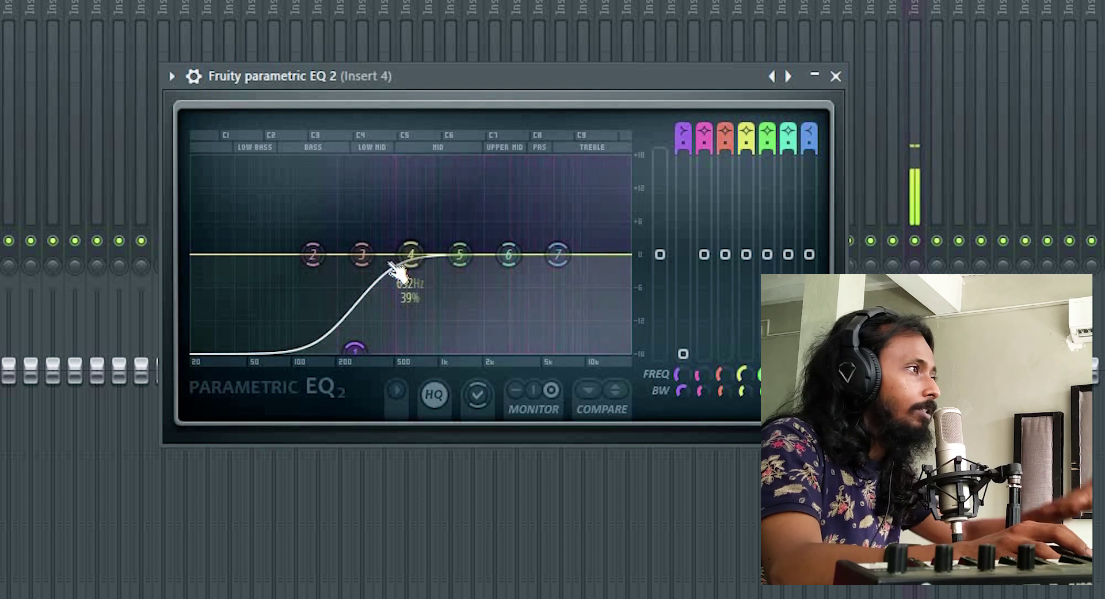
drag(355, 350, 345, 349)
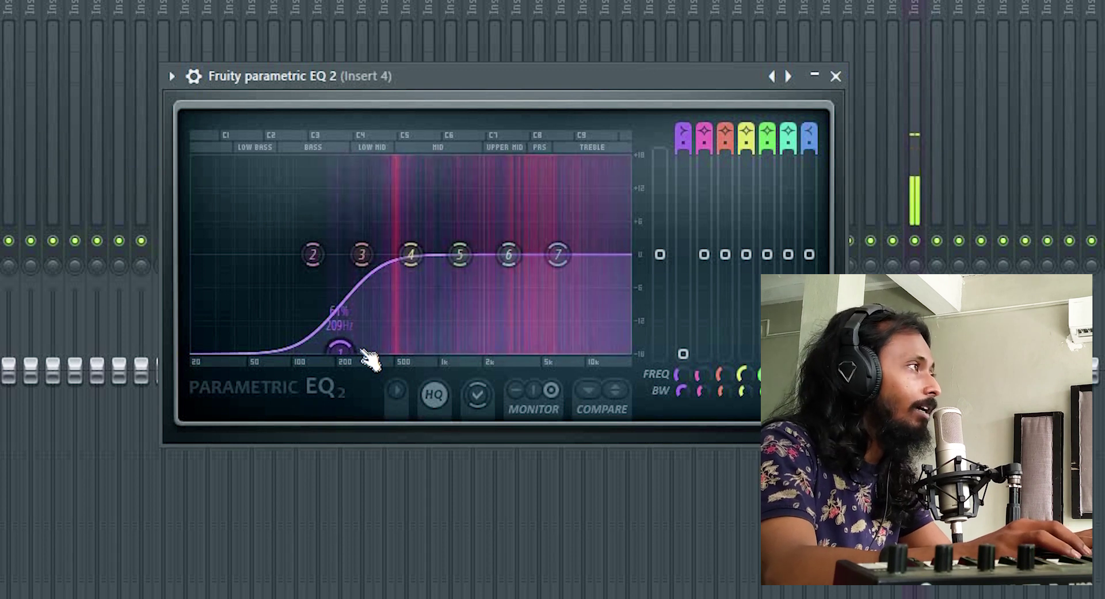
click(836, 76)
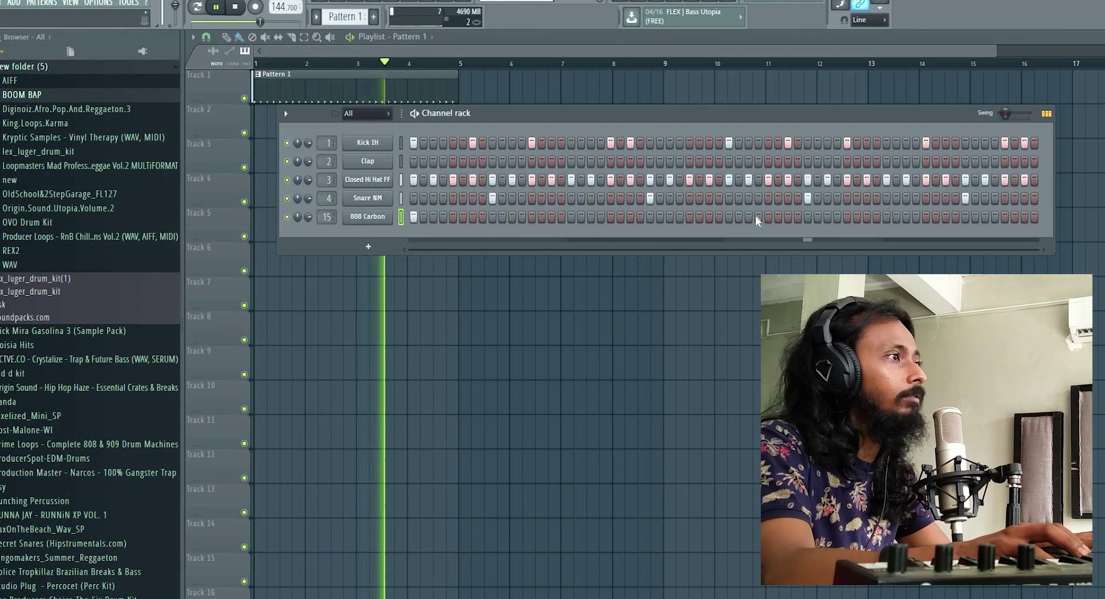
Step: Add an 808 Carbon hit at step 33, hide the channel rack, and play the pattern
click(729, 217)
key(space)
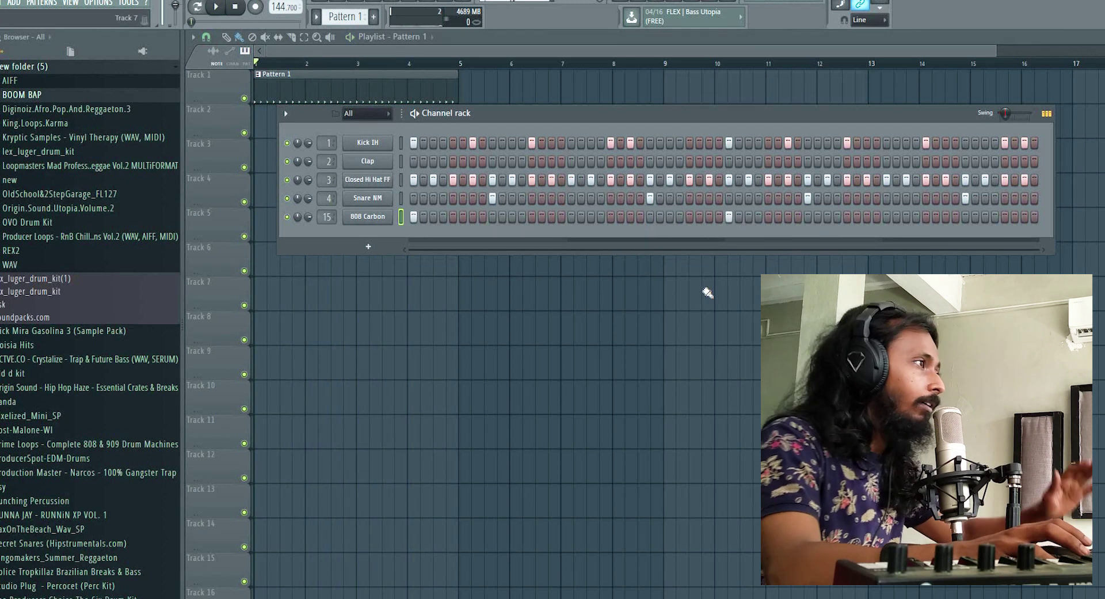
key(F6)
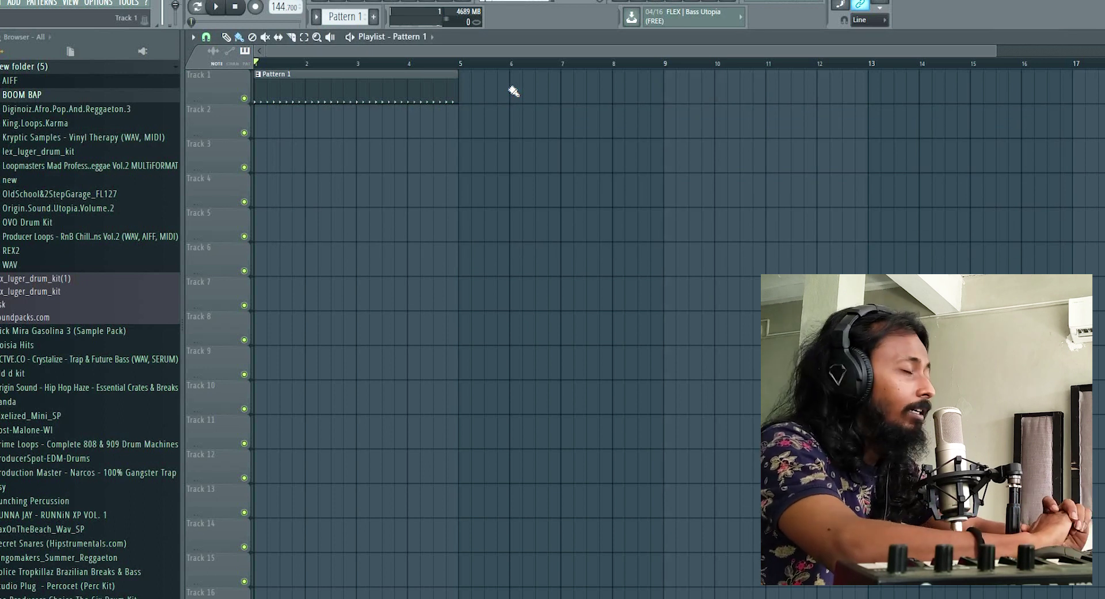
key(space)
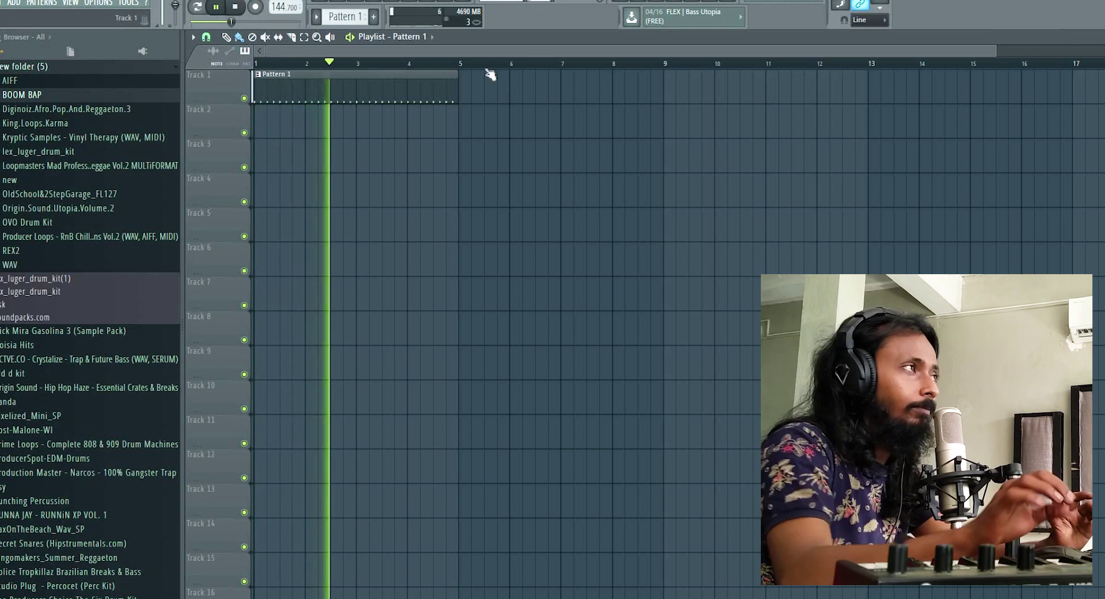
Step: Open the parametric EQ on mixer Insert 1 and examine the kick's spectrum during playback
key(F9)
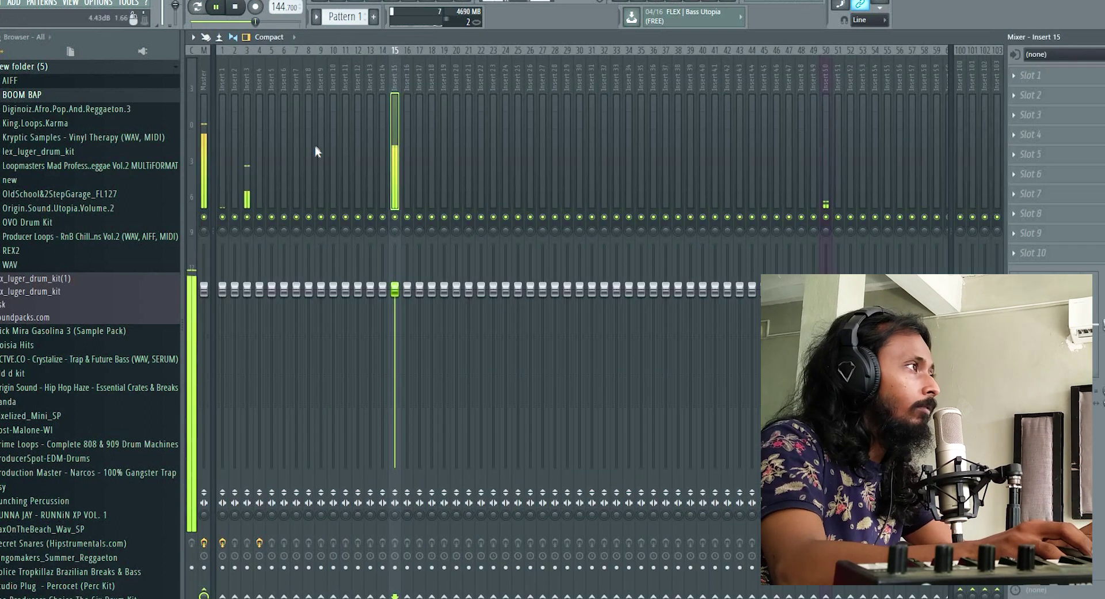
click(225, 151)
click(1062, 81)
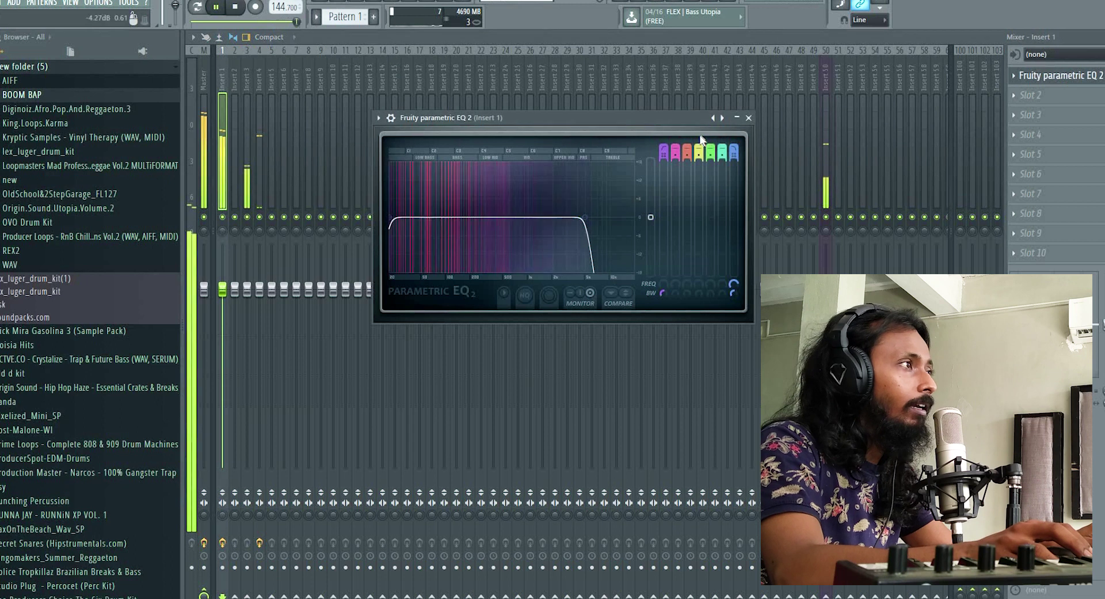
drag(627, 127, 599, 202)
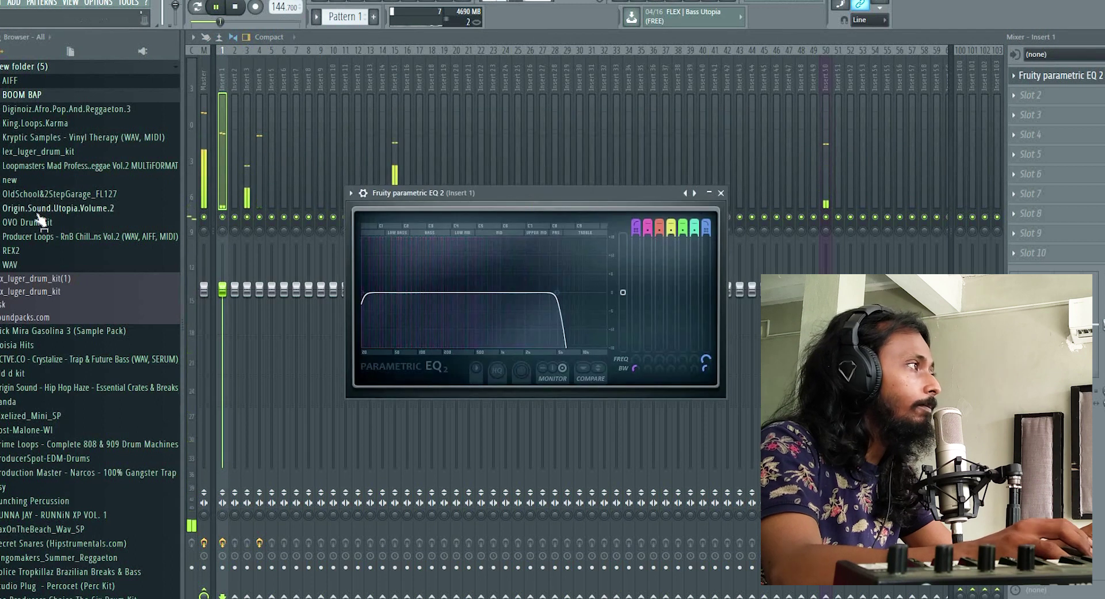
Step: Insert Fruity parametric EQ 2 in the first effect slot of mixer Insert 15 and close its window
click(394, 133)
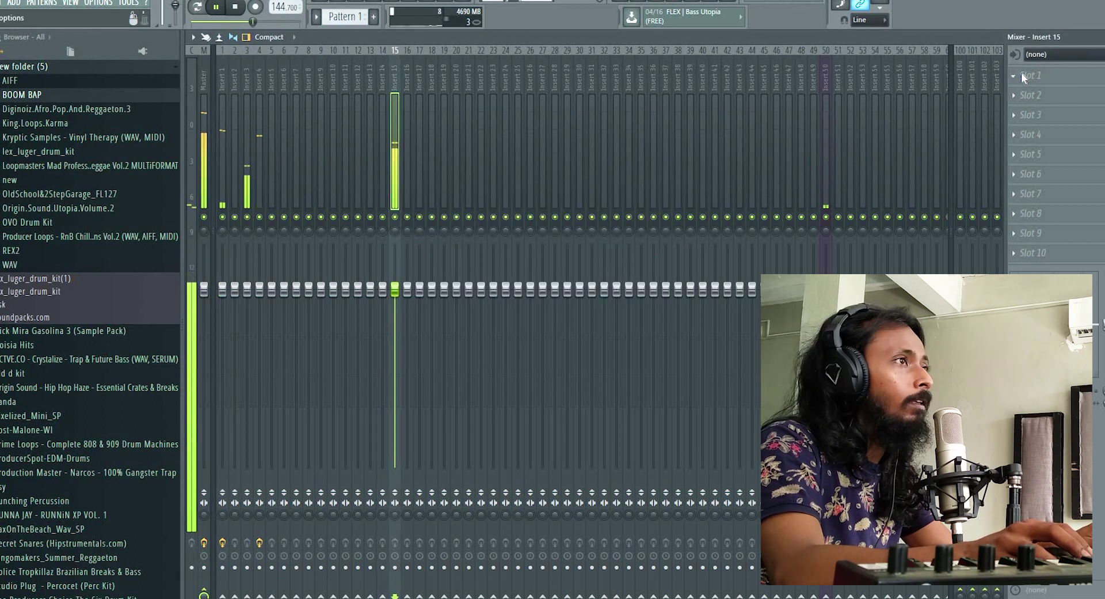
click(1019, 76)
click(982, 417)
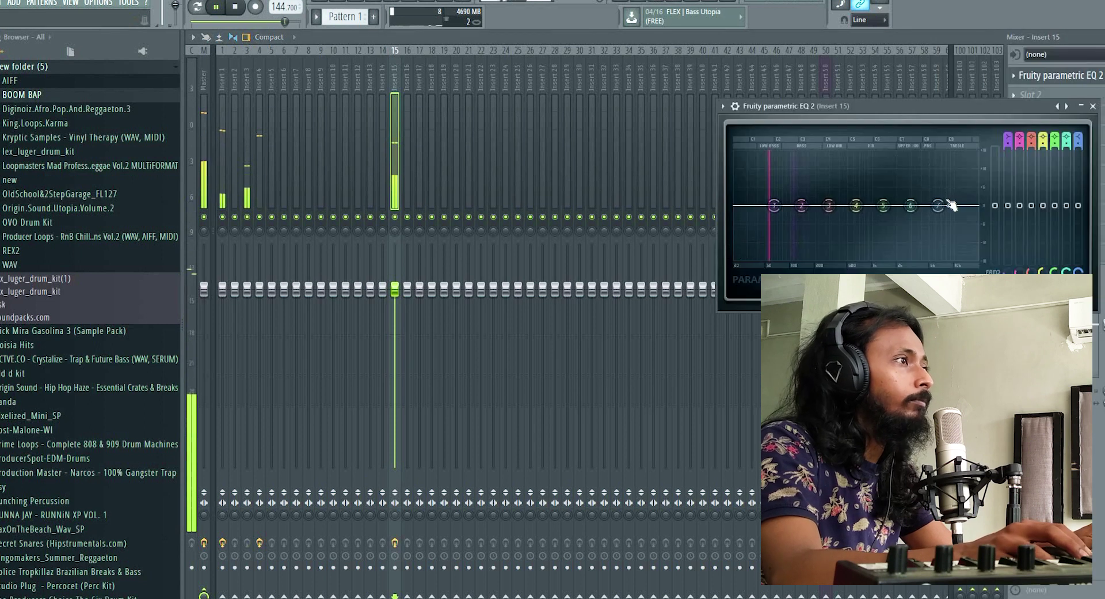
drag(960, 104, 752, 122)
click(885, 123)
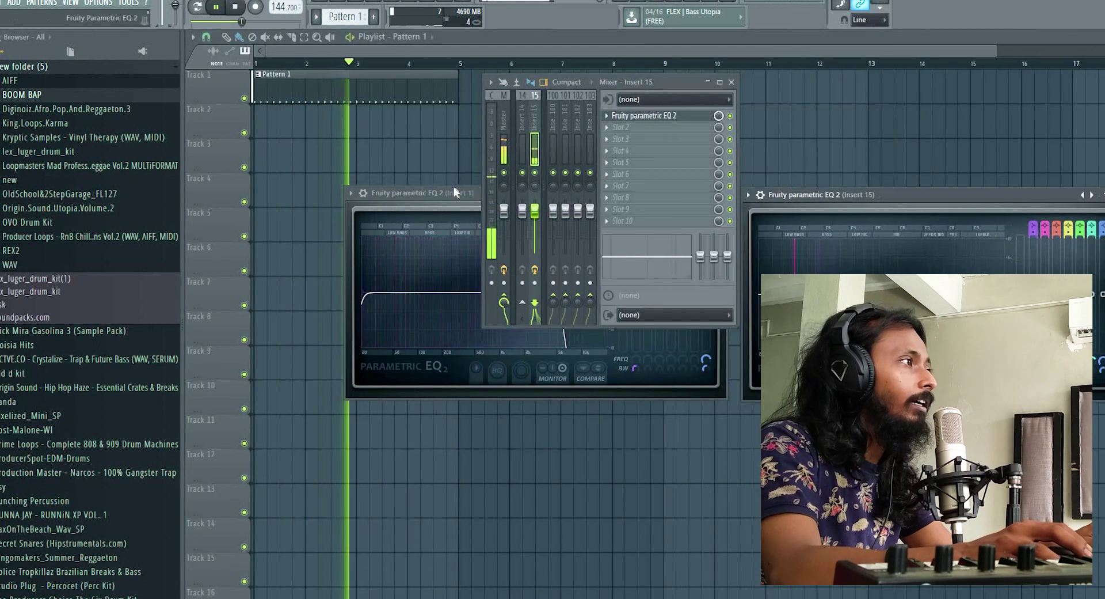
click(454, 187)
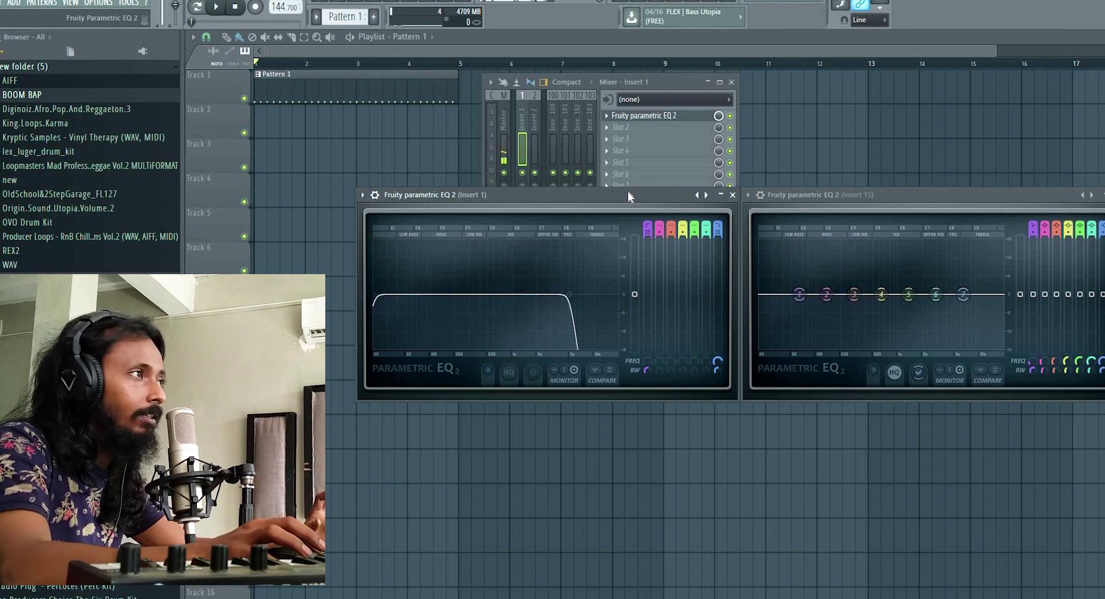
Step: Play the pattern and sweep band 2 of the Insert 15 EQ up to about 358 Hz and back down into the low bass
key(space)
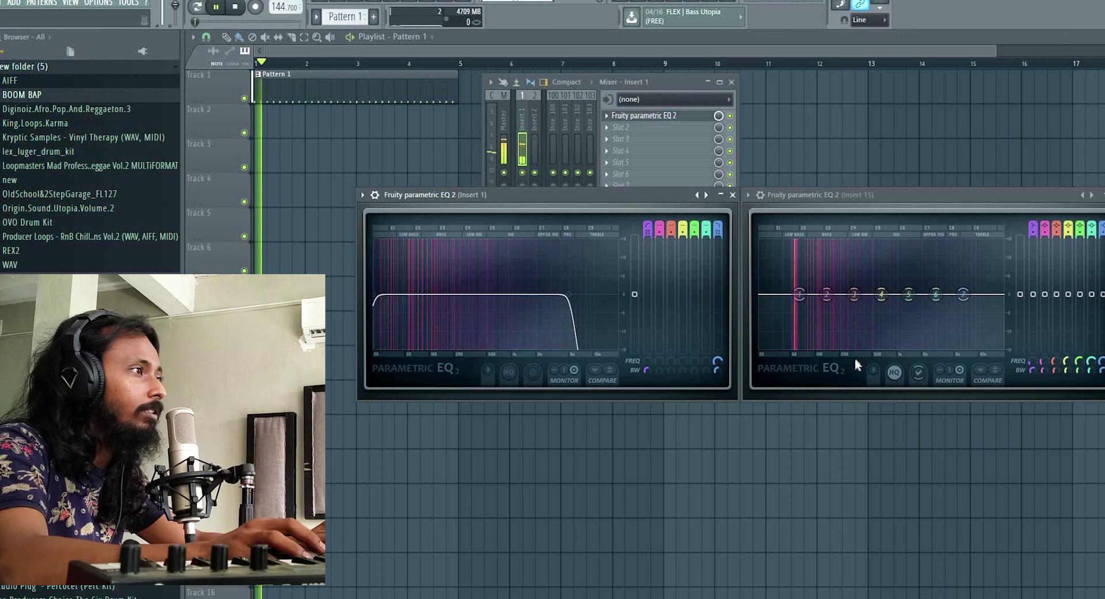
click(829, 298)
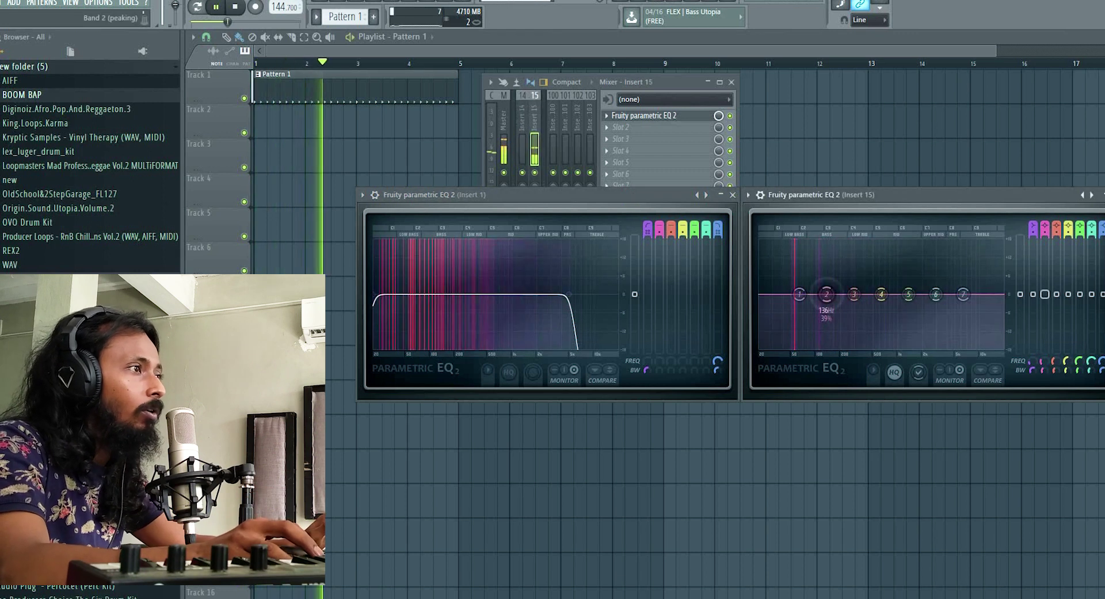
drag(826, 294, 853, 295)
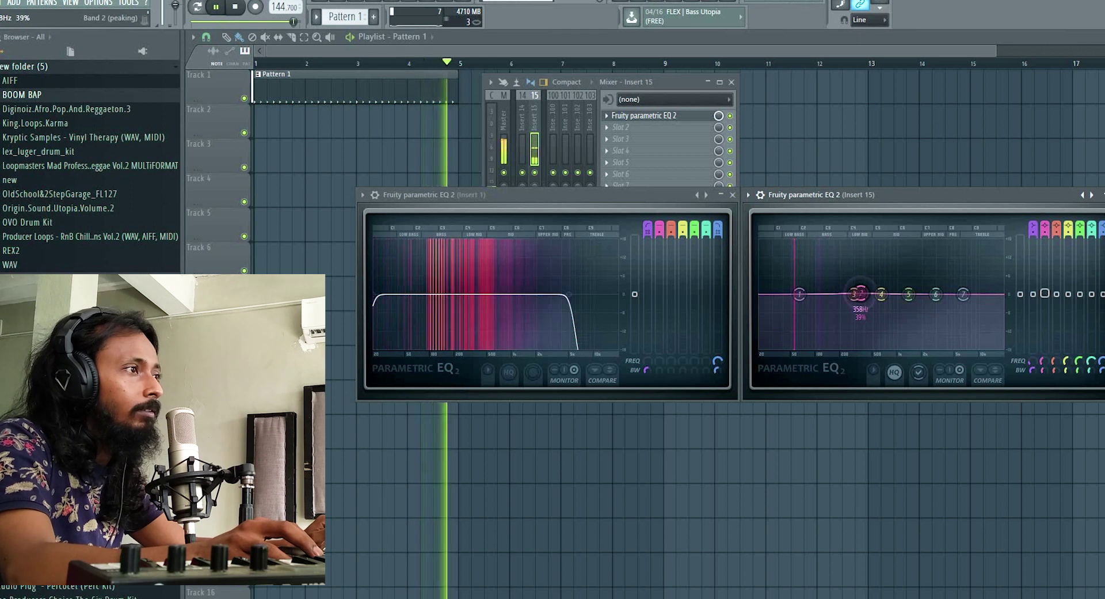
drag(853, 294, 784, 296)
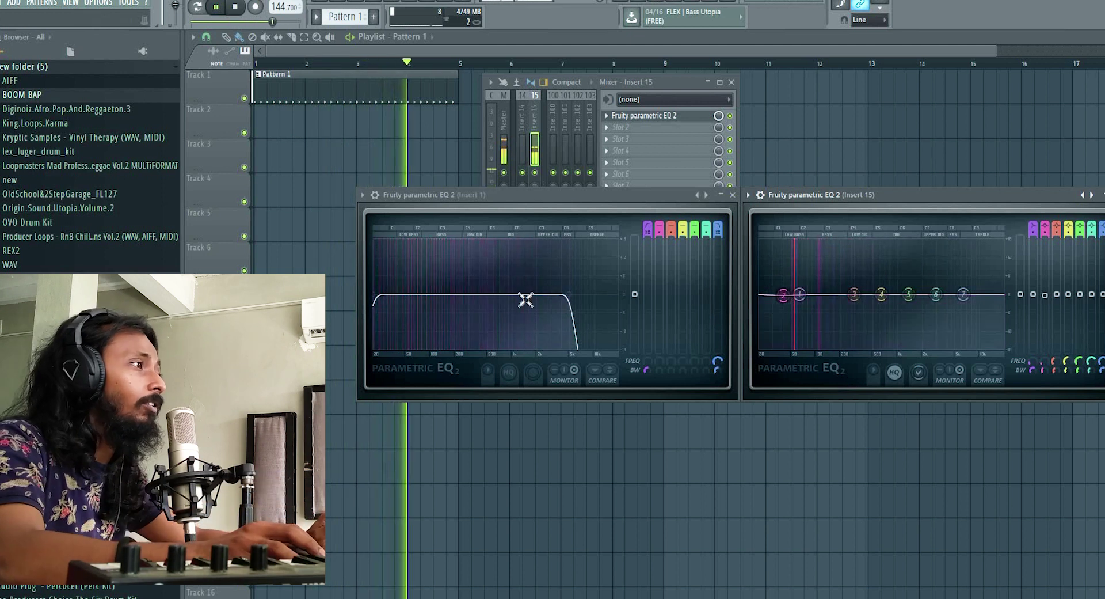
Step: Lower the frequency of the band 7 high cut on the Insert 1 EQ
click(568, 294)
drag(569, 294, 538, 295)
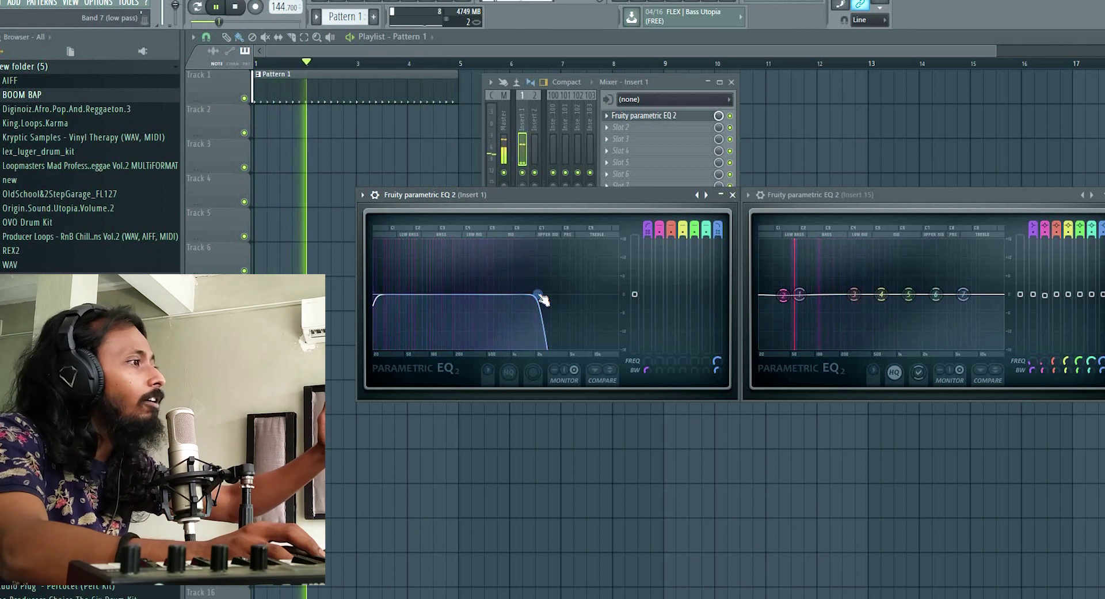
drag(539, 294, 547, 294)
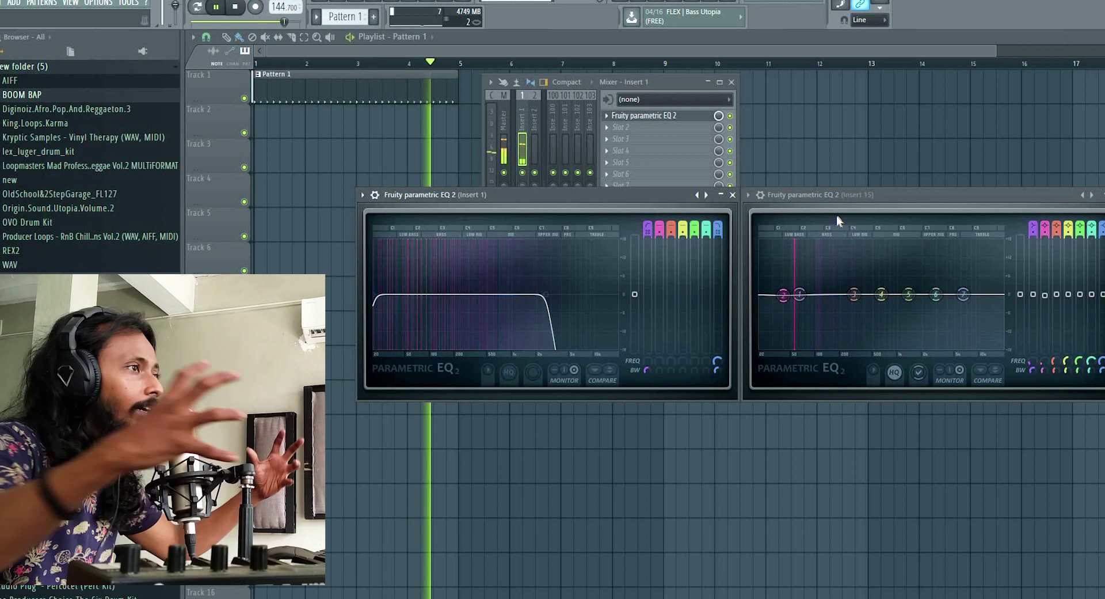
Step: Stop playback, close all plugin windows, and reopen the mixer maximized
key(space)
key(F12)
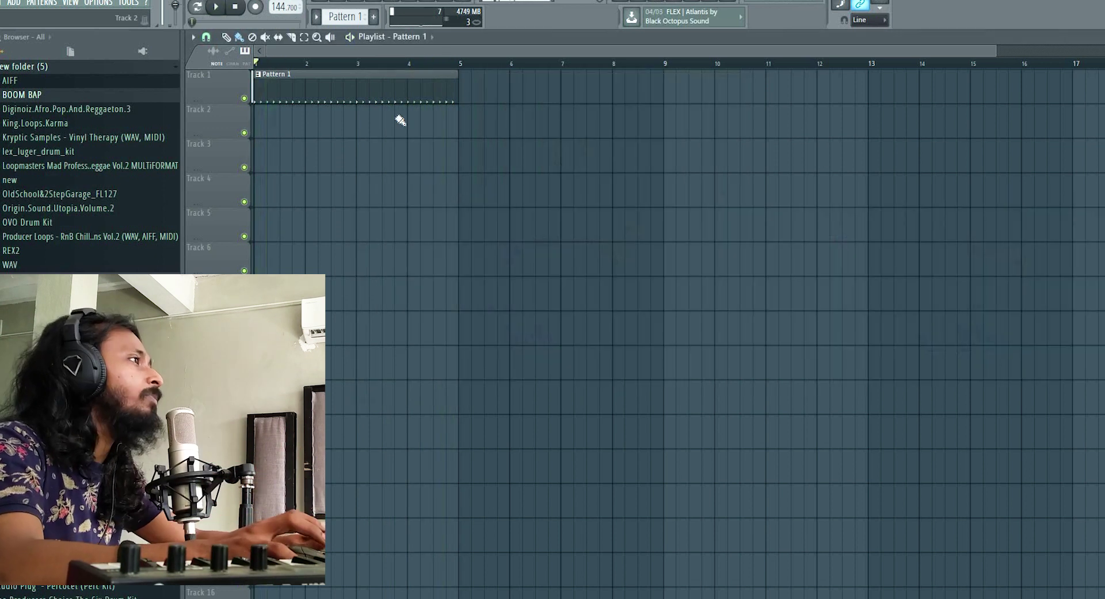
key(F9)
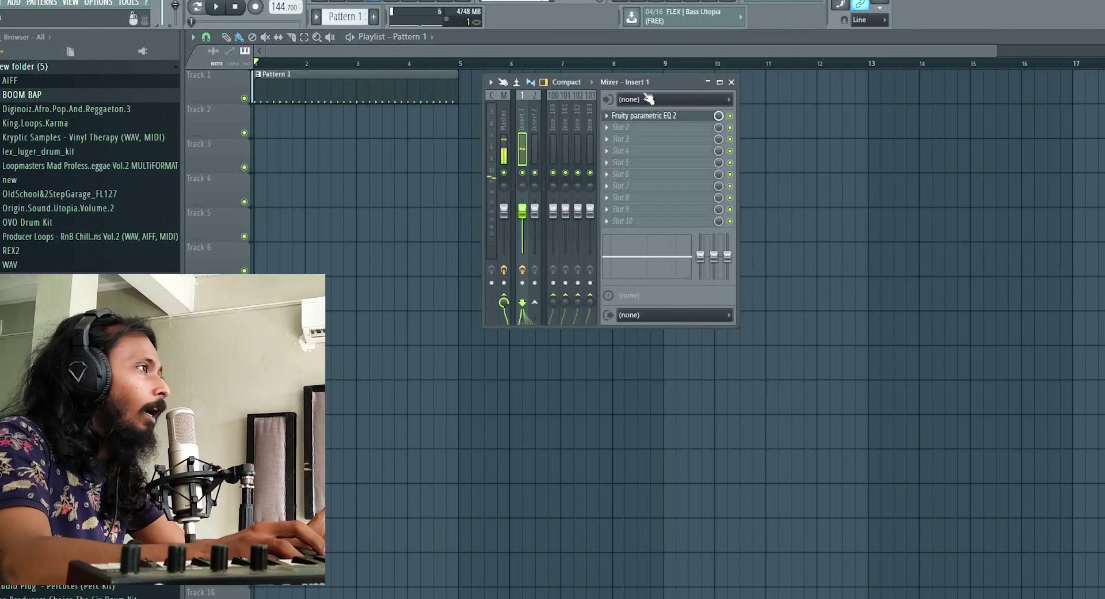
click(716, 82)
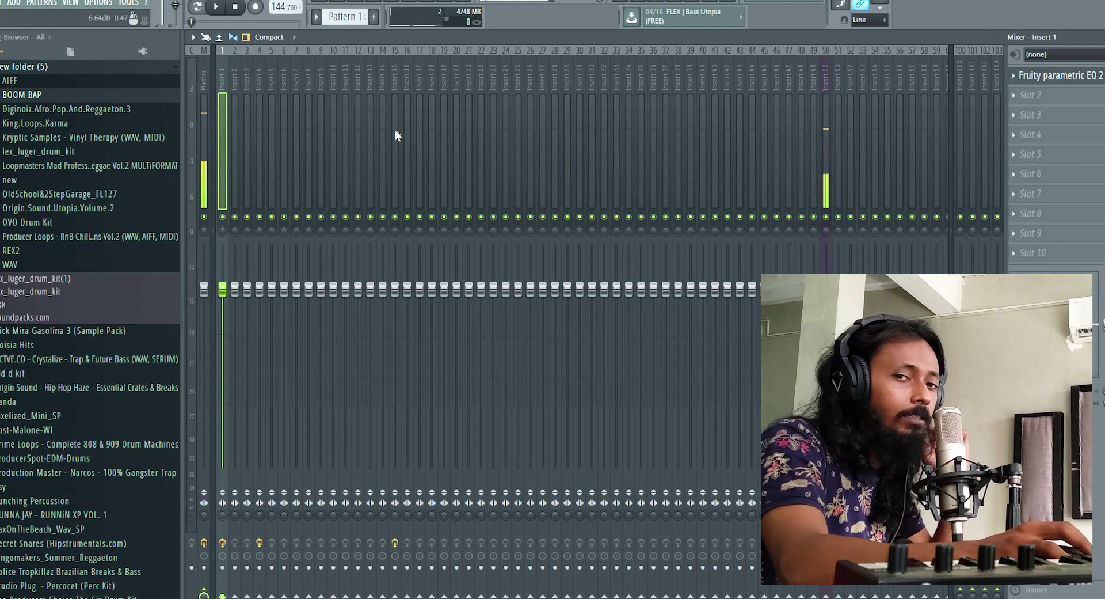
Step: Play the pattern to check the Insert 15 level and create an automation clip for its volume fader
key(space)
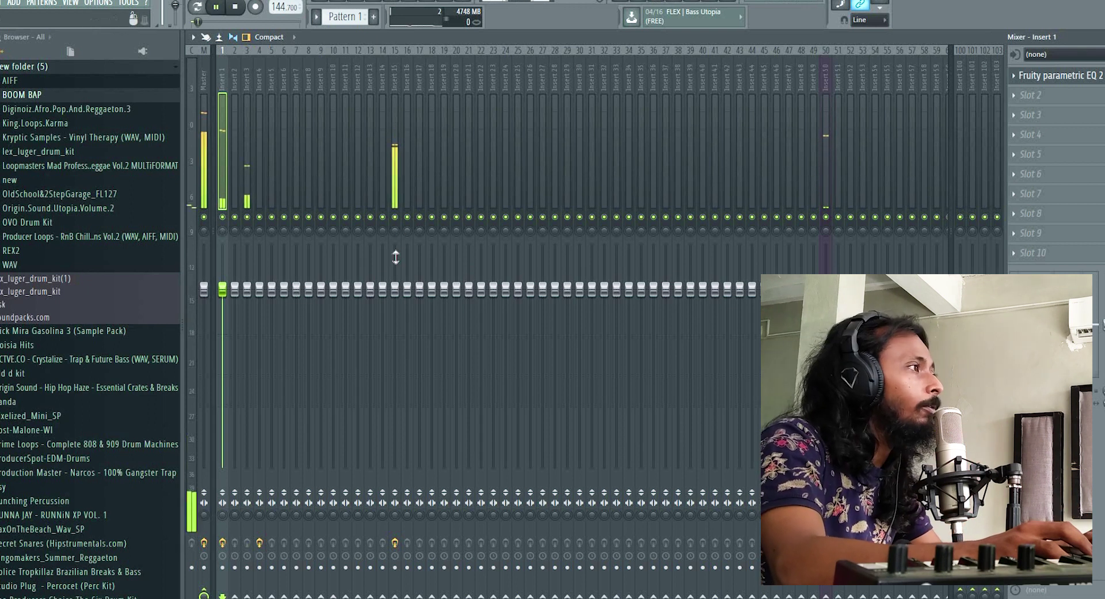
right_click(397, 296)
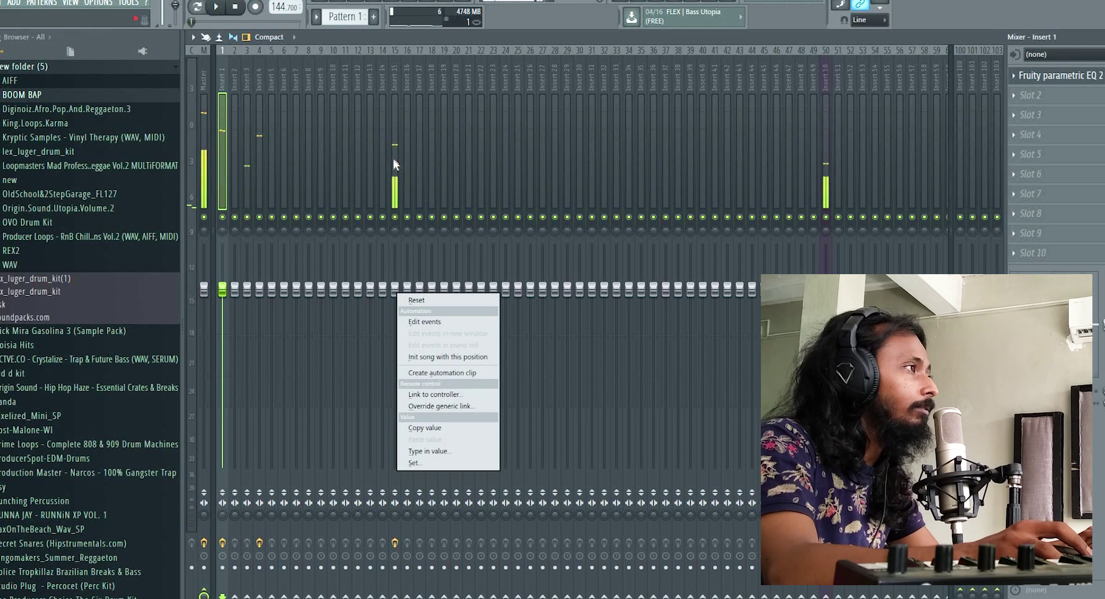
click(395, 164)
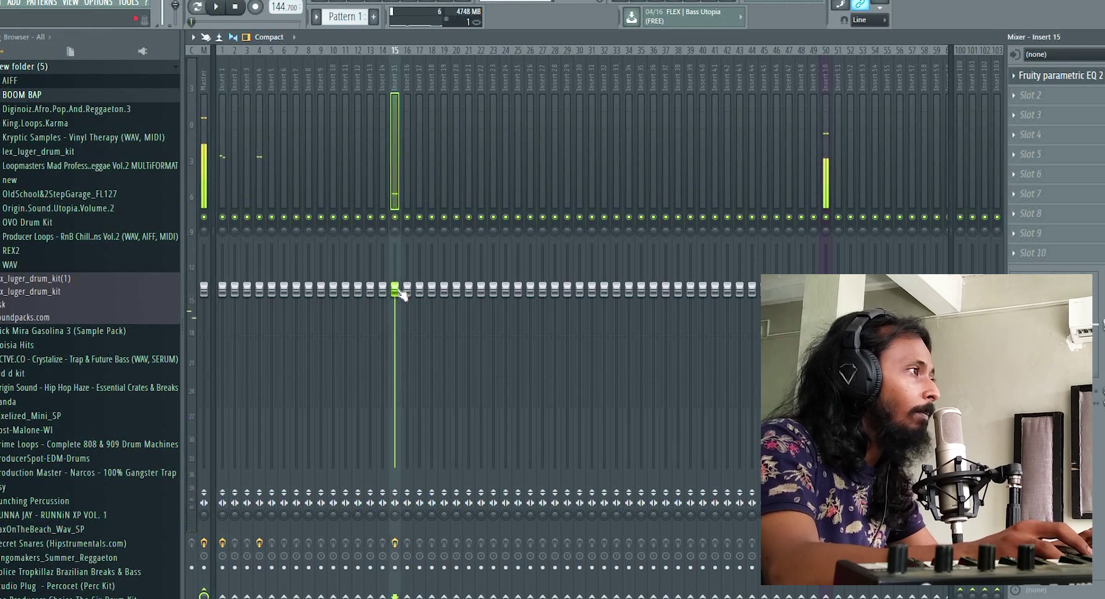
key(space)
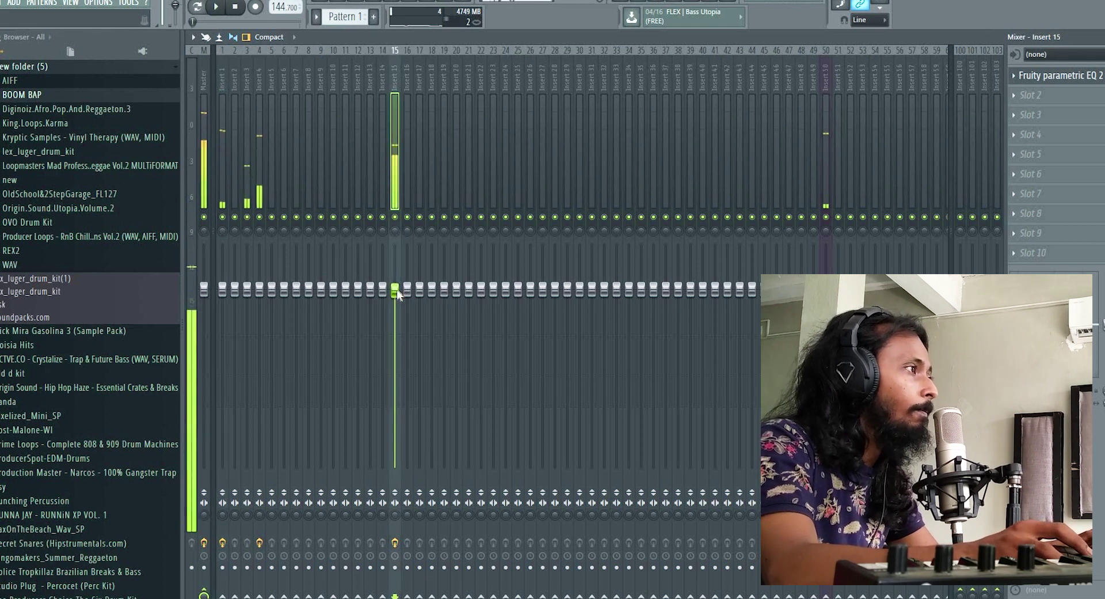
right_click(397, 294)
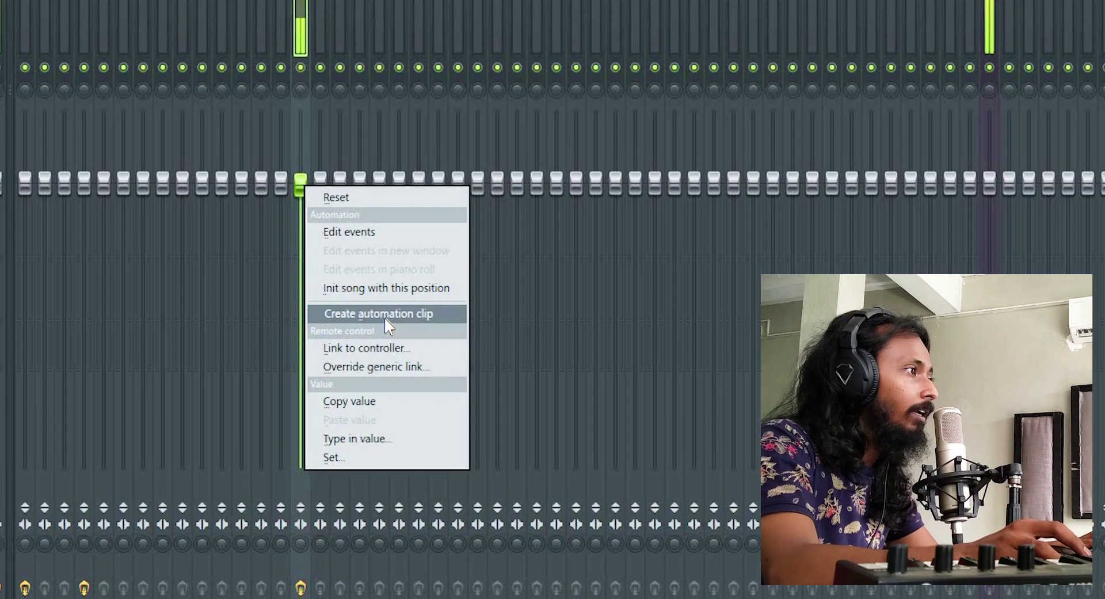
click(385, 314)
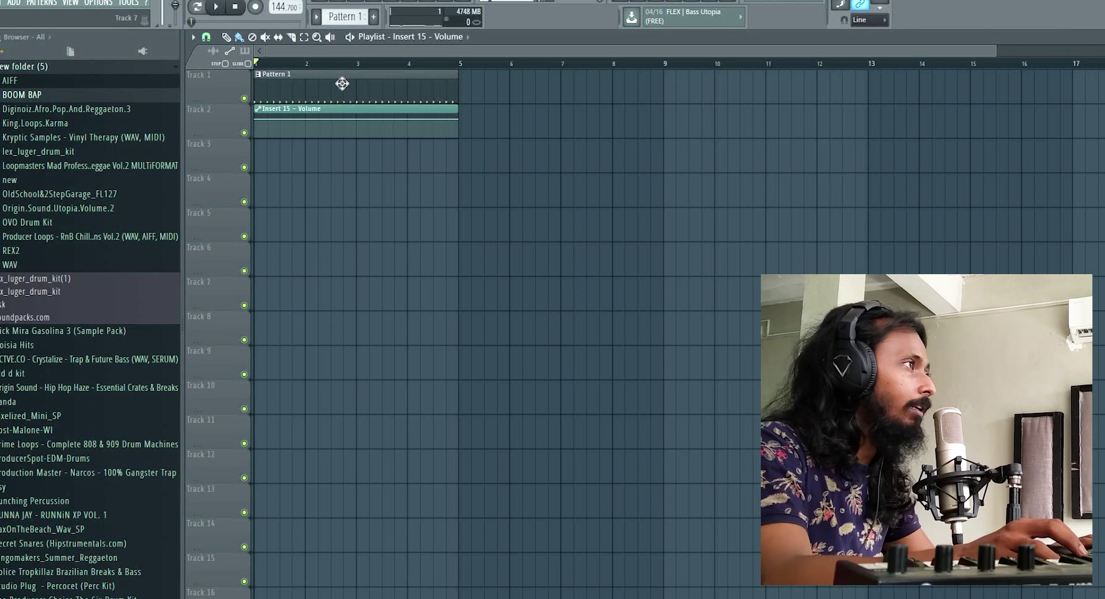
Step: Add a control point near the start of the Insert 15 volume clip and shape a short fade-in from zero
key(space)
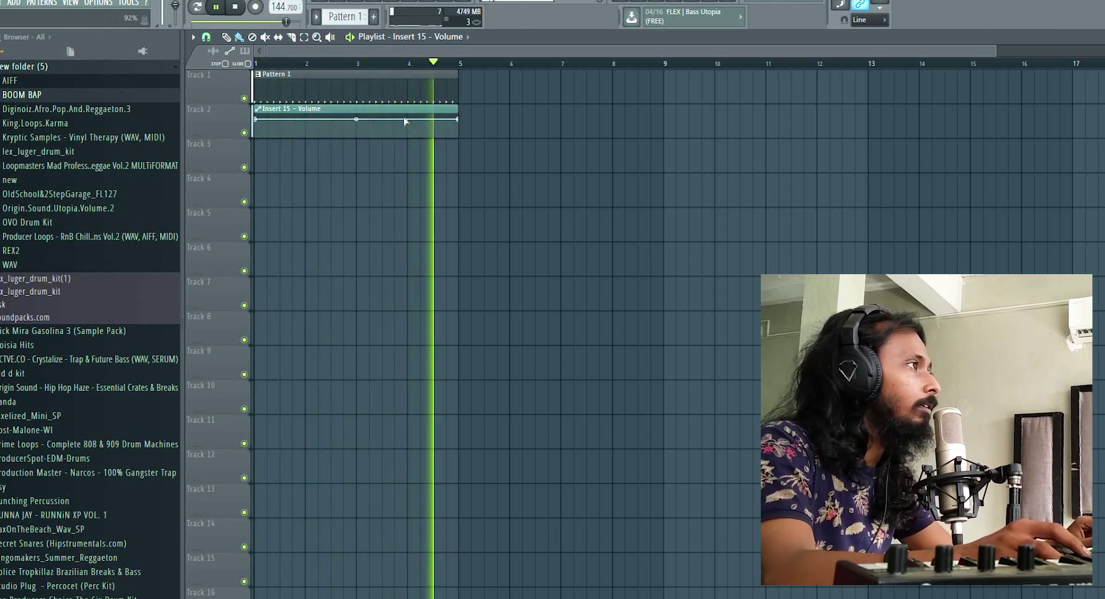
key(space)
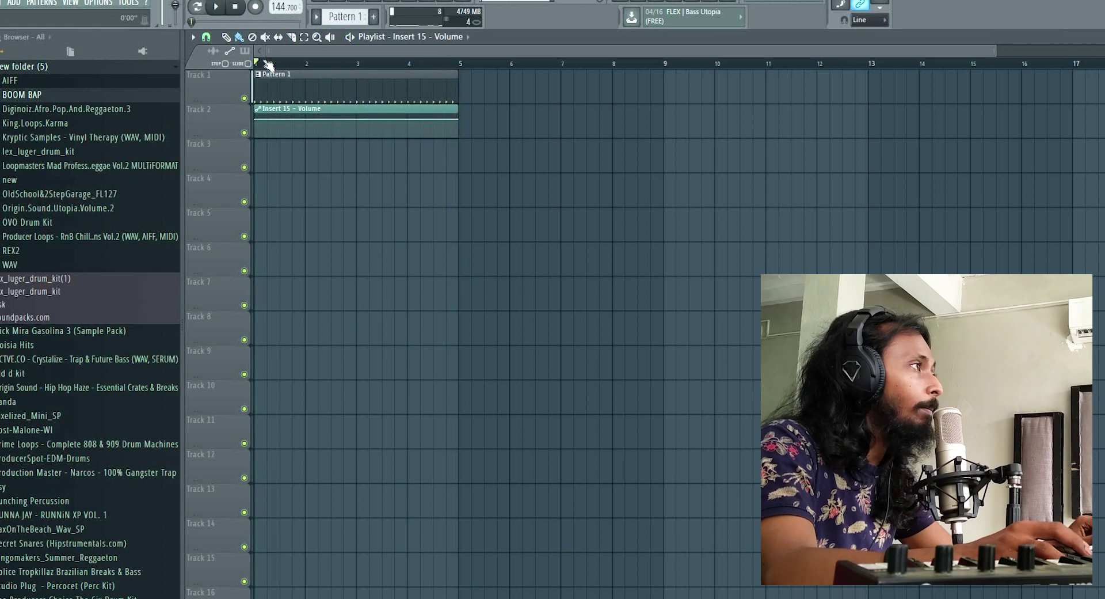
scroll(269, 63, up, 5)
click(206, 38)
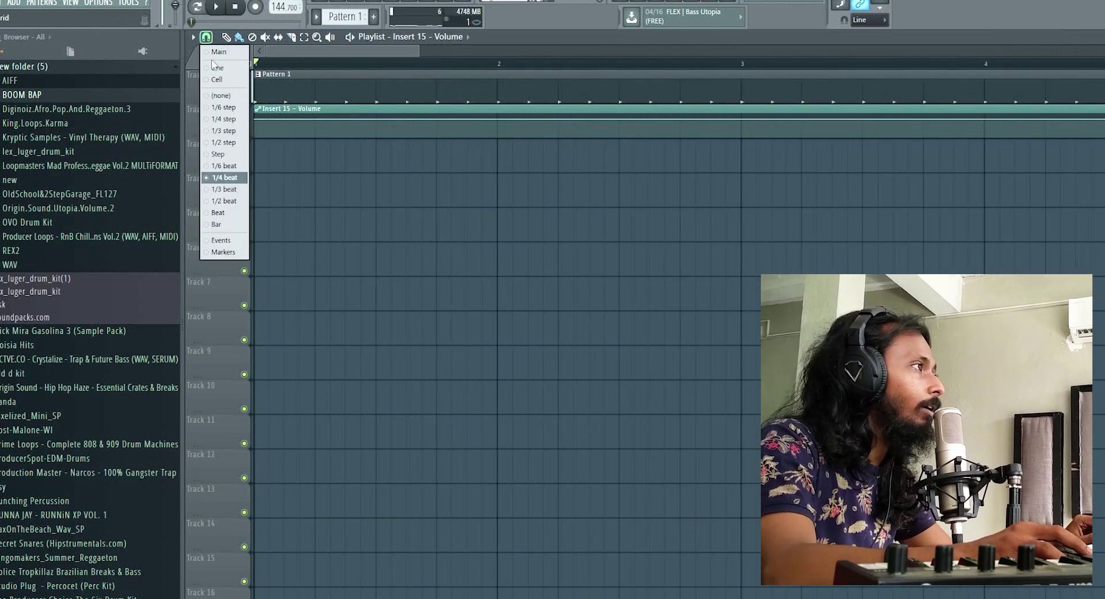
click(326, 184)
key(space)
key(space)
right_click(285, 121)
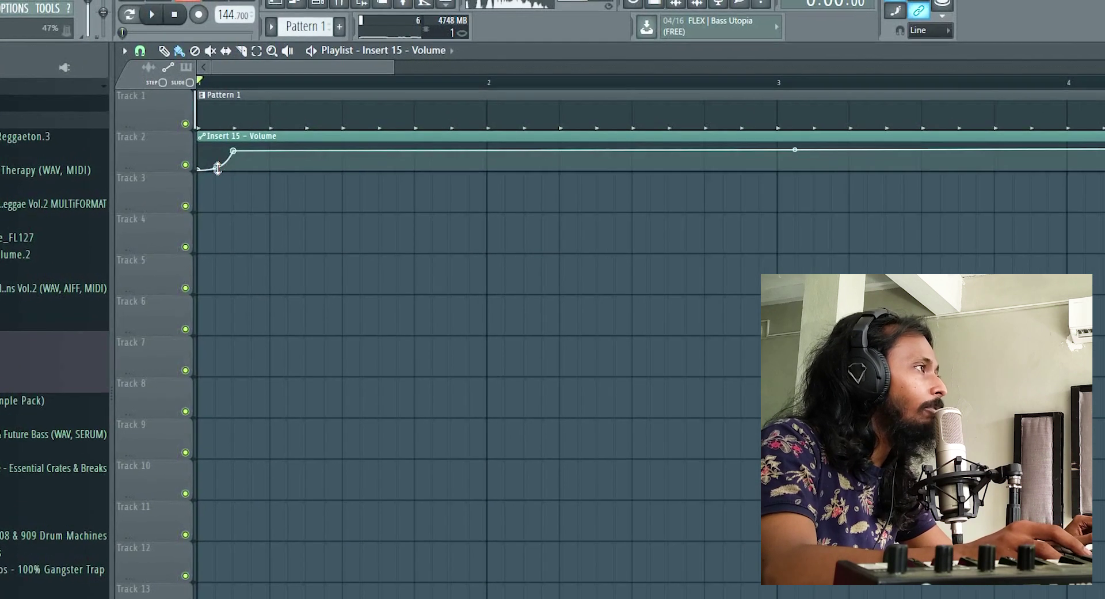
drag(178, 183, 157, 184)
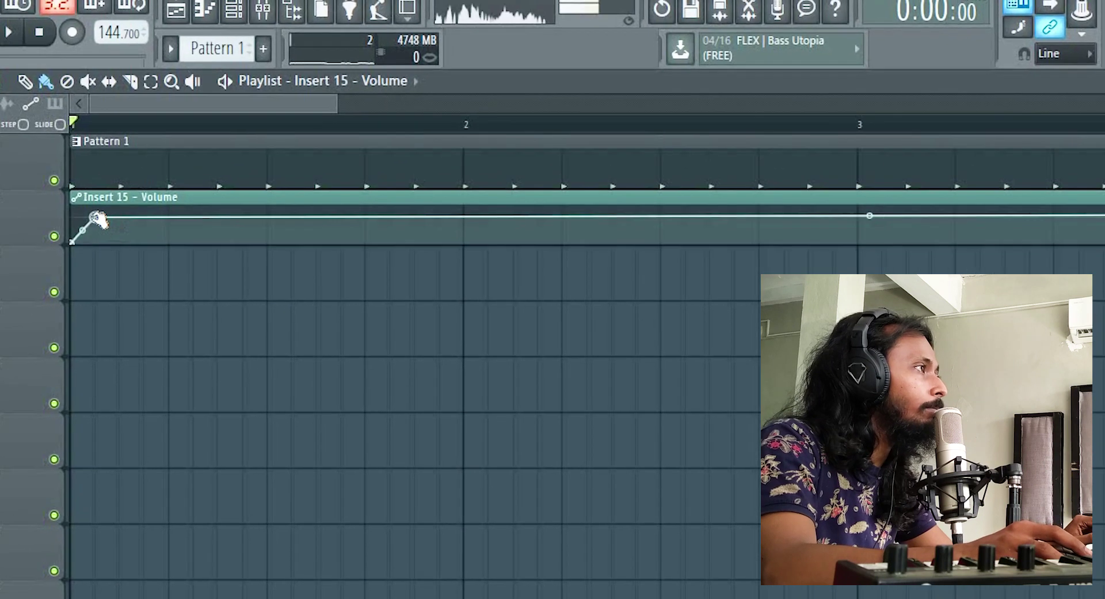
Step: Play back the fade-in and slice the Insert 15 volume clip about one and a half beats into bar 1
key(space)
key(space)
key(space)
key(space)
click(130, 81)
key(space)
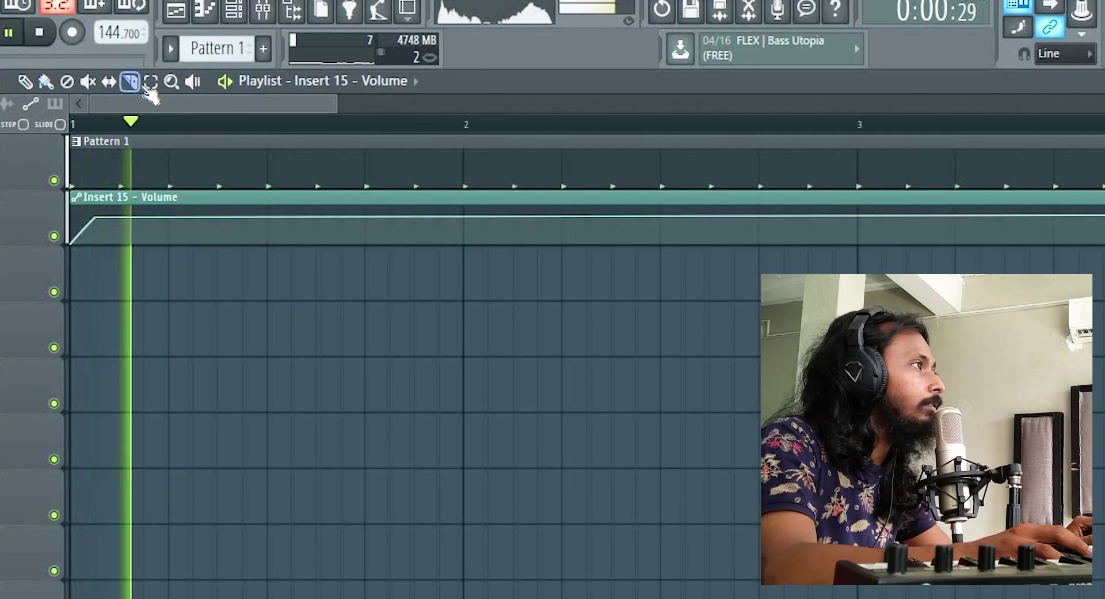
key(space)
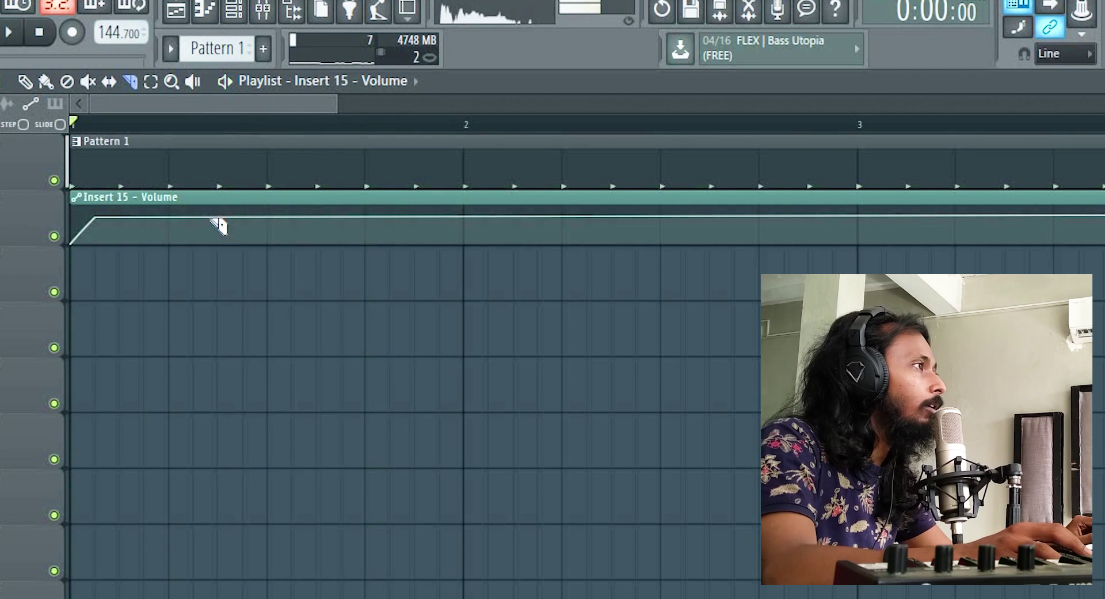
key(space)
key(space)
drag(217, 264, 218, 265)
Step: Delete the rest of the sliced Insert 15 volume clip and place a copy of the short fade-in clip after the first one
click(50, 86)
right_click(250, 197)
click(165, 197)
click(249, 204)
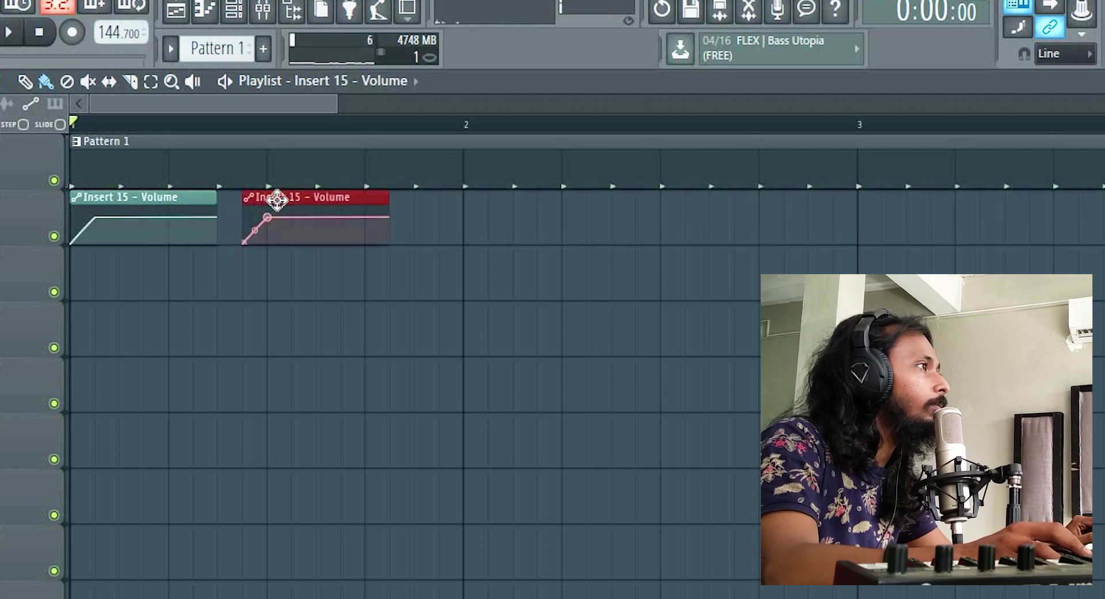
Step: Move the second Insert 15 volume clip against the first, place a third copy directly after it and play the result
drag(281, 199, 257, 200)
key(space)
key(space)
click(395, 205)
drag(431, 202, 414, 200)
Step: Place another copy of the Insert 15 volume clip at beat 2 of bar 2 and check it by playing
key(space)
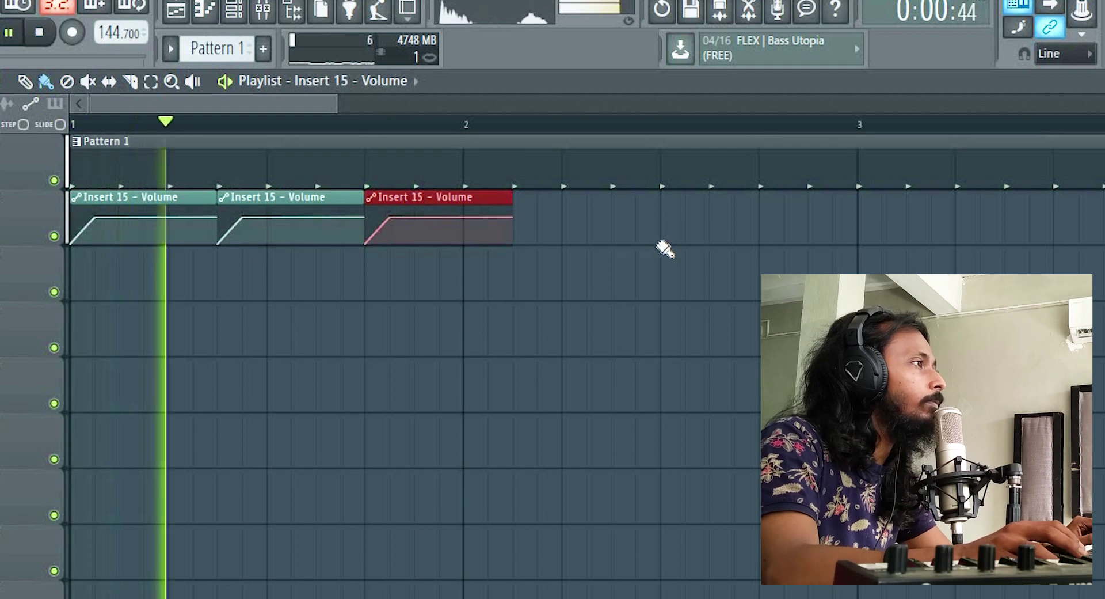
key(space)
click(572, 210)
key(space)
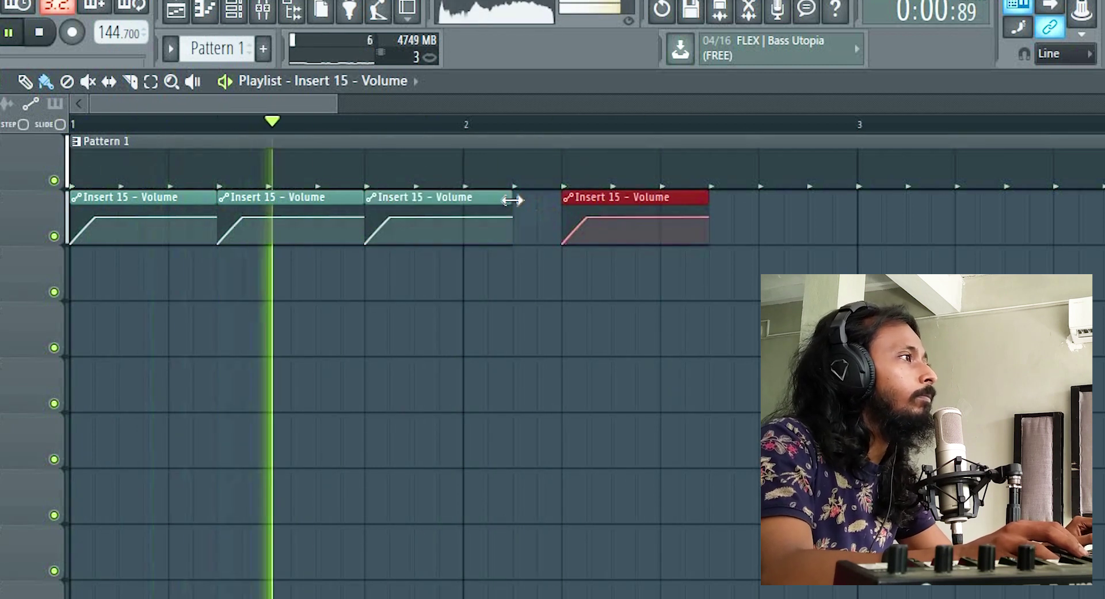
Step: Shorten the bar 2 volume clip to half a beat, add an equally short copy directly after it and play back
key(space)
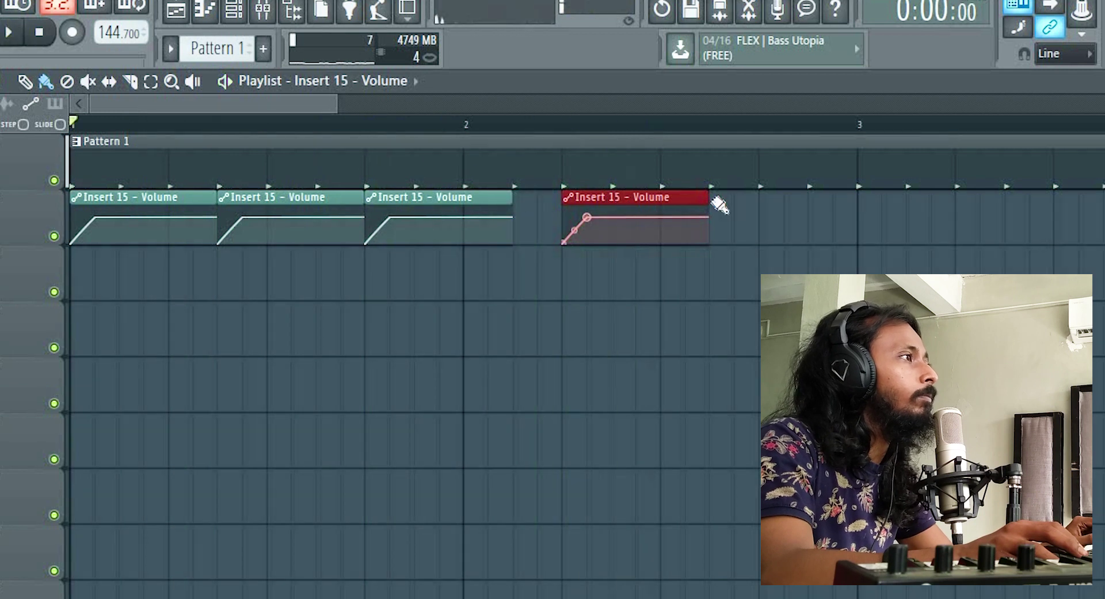
drag(709, 199, 600, 198)
click(627, 200)
key(space)
drag(757, 198, 661, 198)
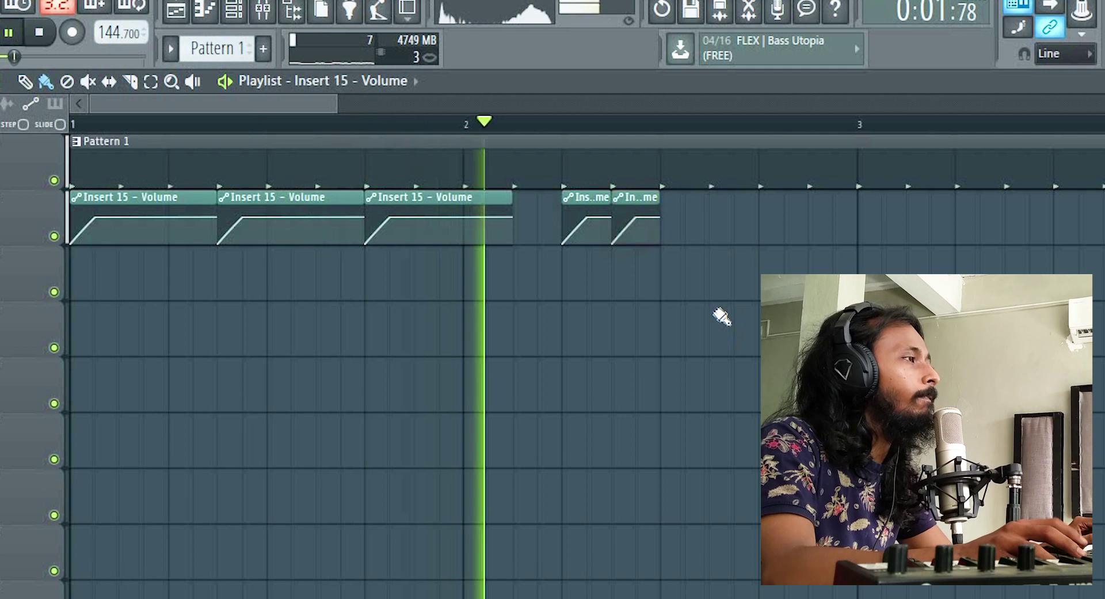
key(space)
Step: Duplicate all Insert 15 volume clips from bars 1 and 2 into bars 3 and 4 and play the arrangement
drag(715, 353, 874, 208)
key(ctrl+d)
key(space)
scroll(524, 128, down, 2)
scroll(523, 131, down, 3)
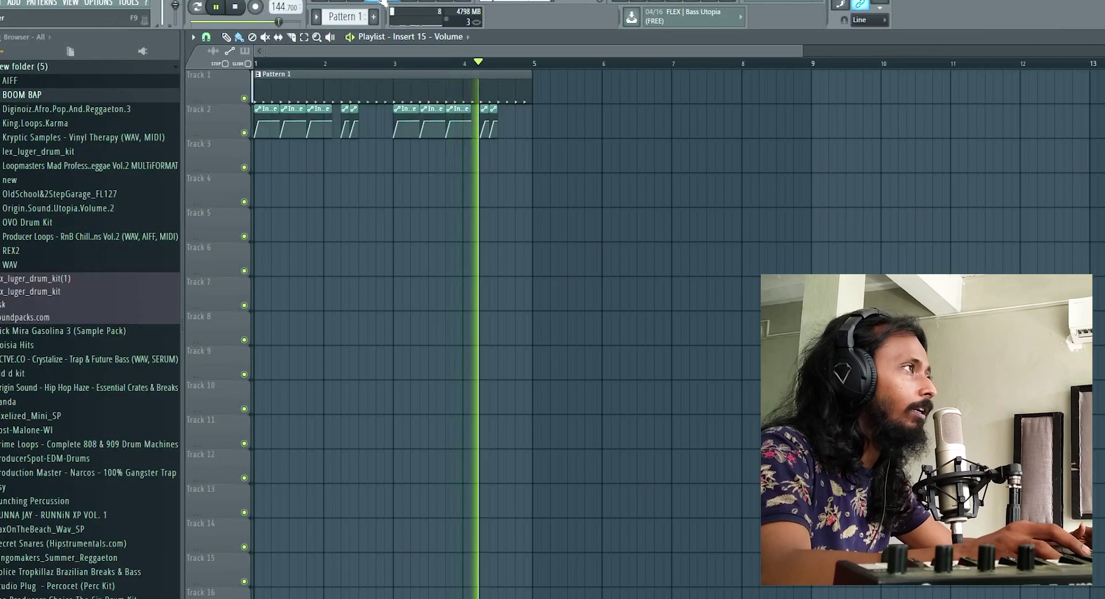
Step: Play the arrangement with the mixer open and examine how the Insert 15 fader follows the volume automation
key(F9)
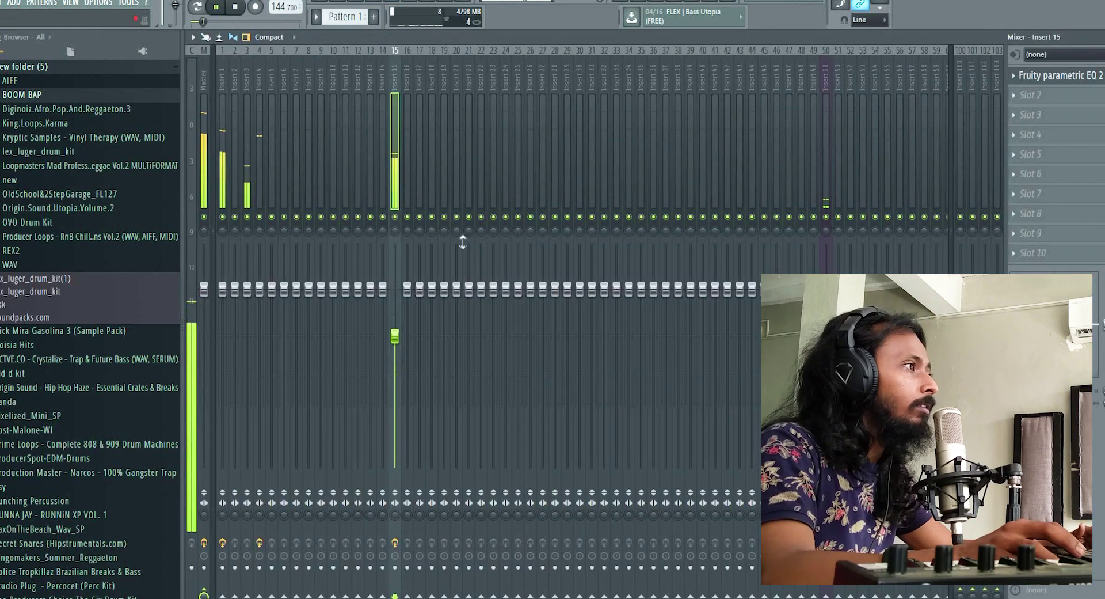
key(space)
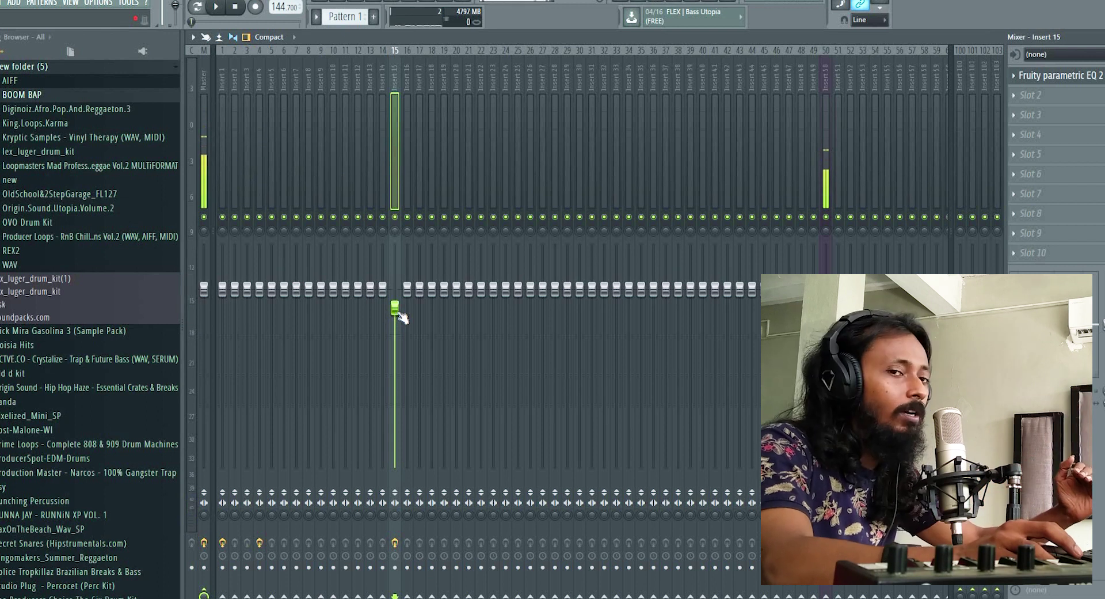
key(space)
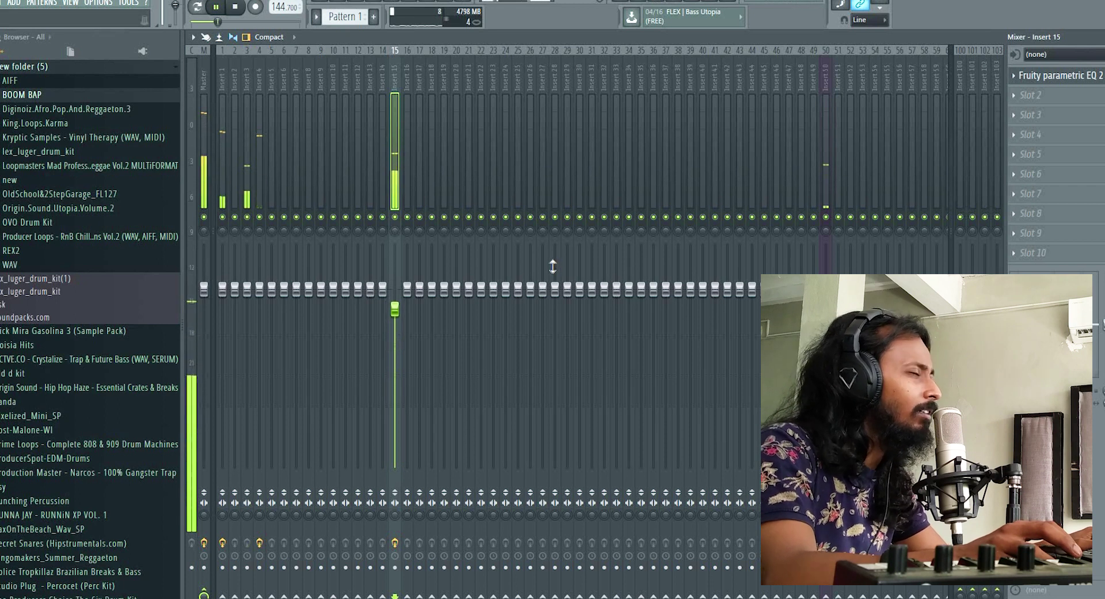
key(space)
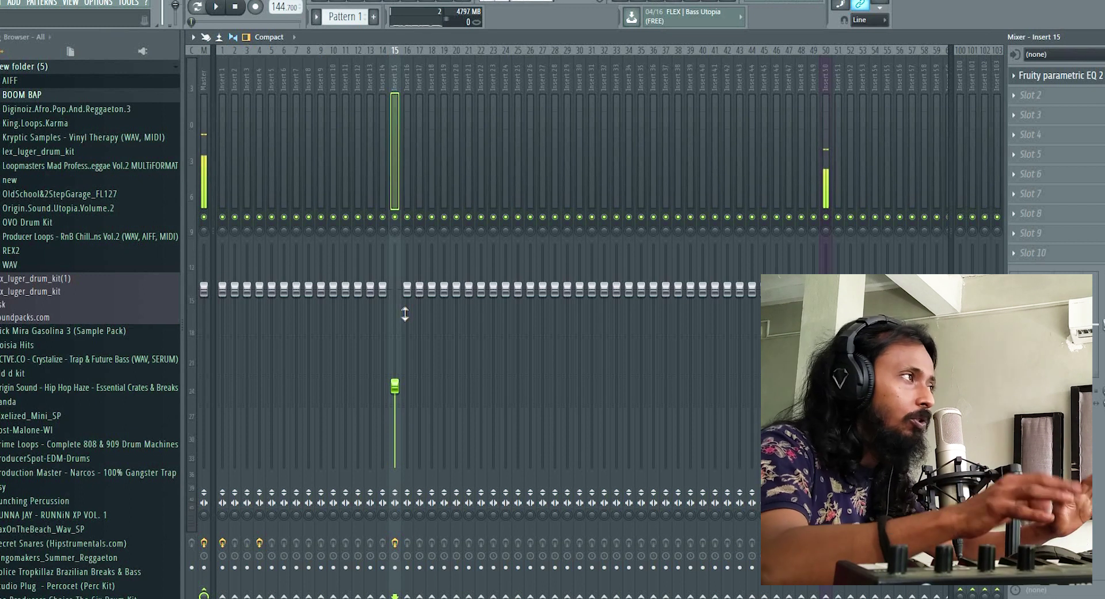
key(space)
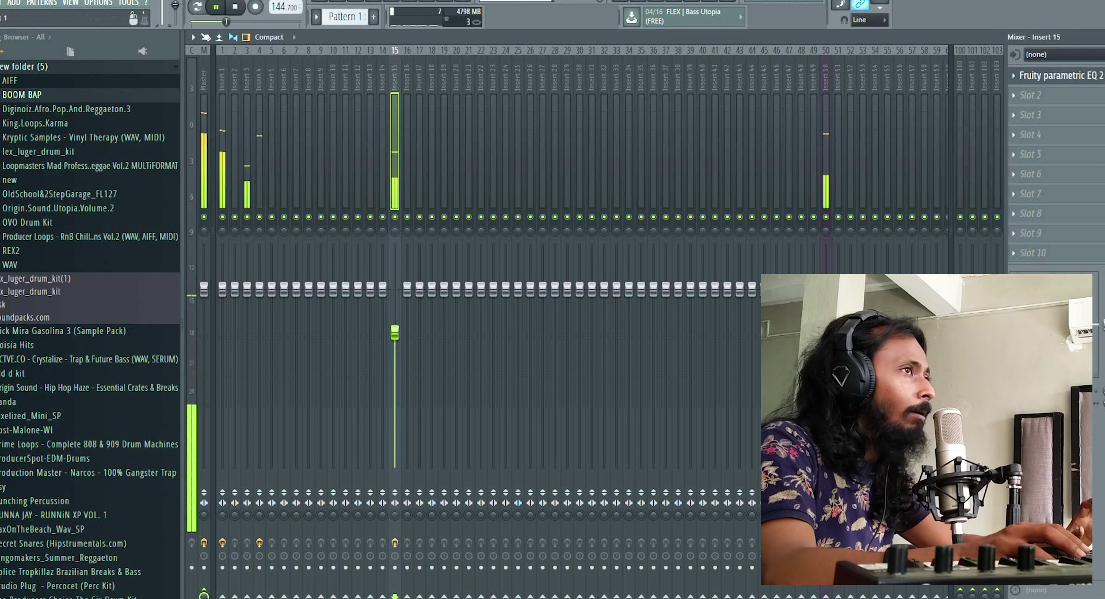
Step: Return to the playlist and compare playback with automation Track 2 muted, ending with the track unmuted
key(Escape)
key(F5)
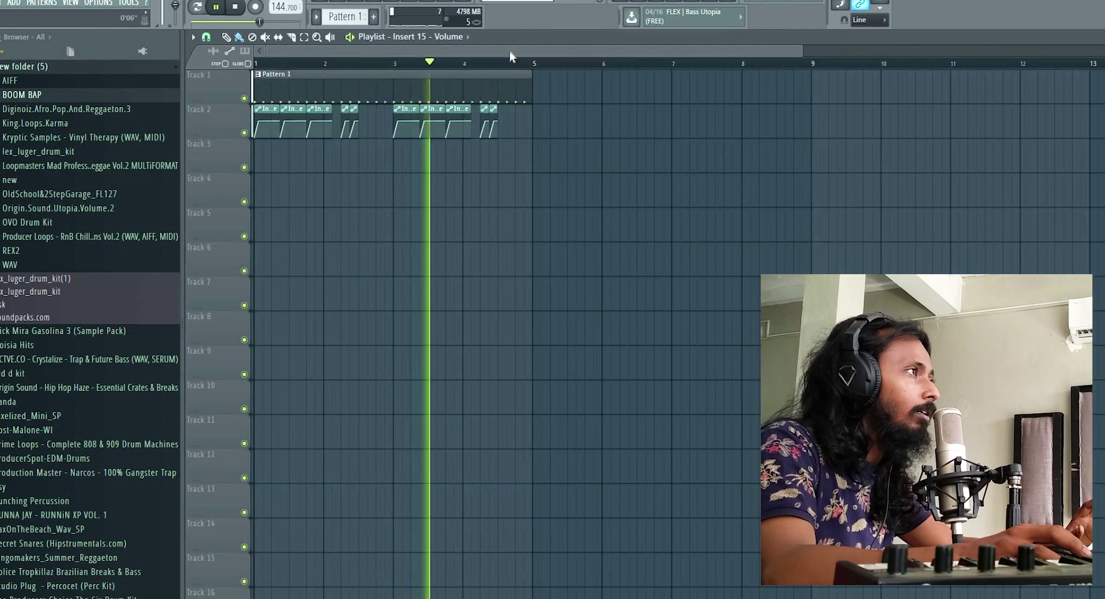
click(244, 133)
key(space)
click(244, 133)
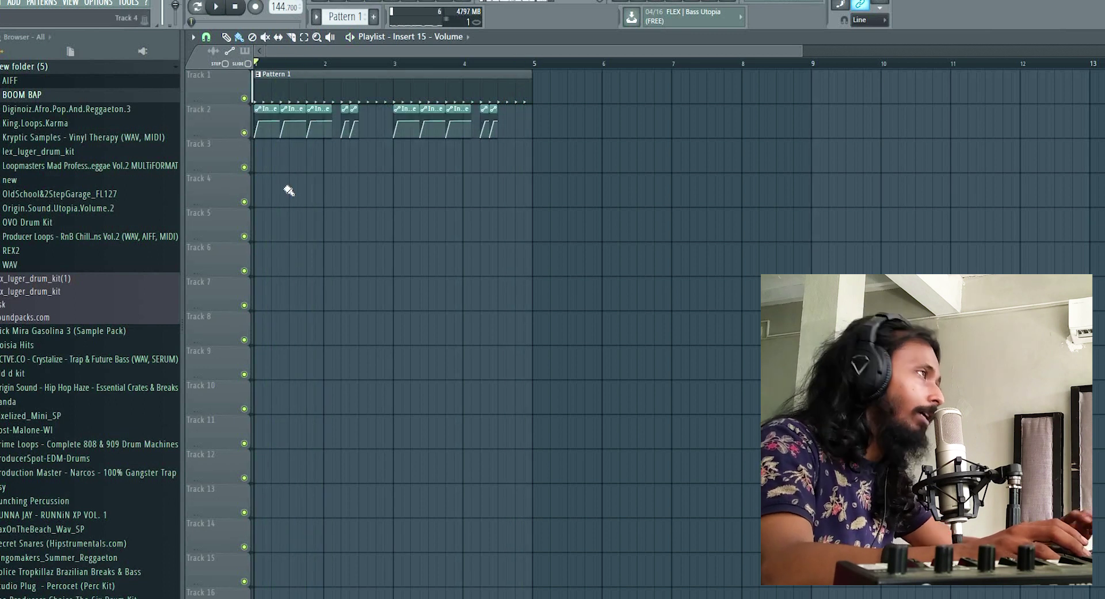
Step: Duplicate Pattern 1 with its volume clips to bar 5 and delete the copied volume clips from bars 5 to 8
drag(567, 193, 262, 80)
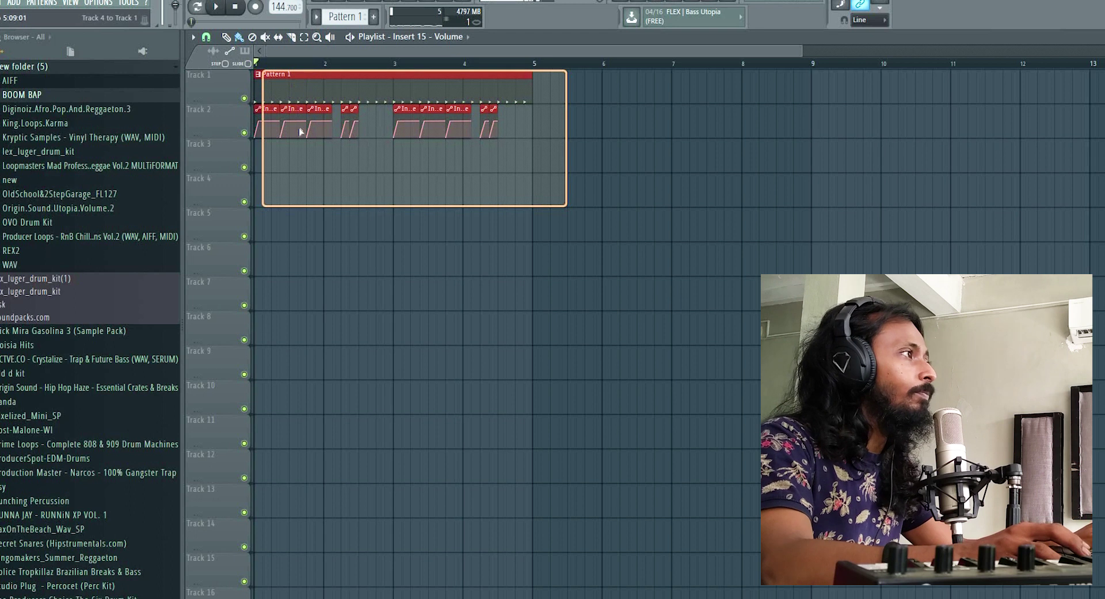
mouse_move(562, 182)
mouse_down()
mouse_move(291, 90)
mouse_move(625, 83)
mouse_move(547, 88)
mouse_up()
ctrl+click(580, 183)
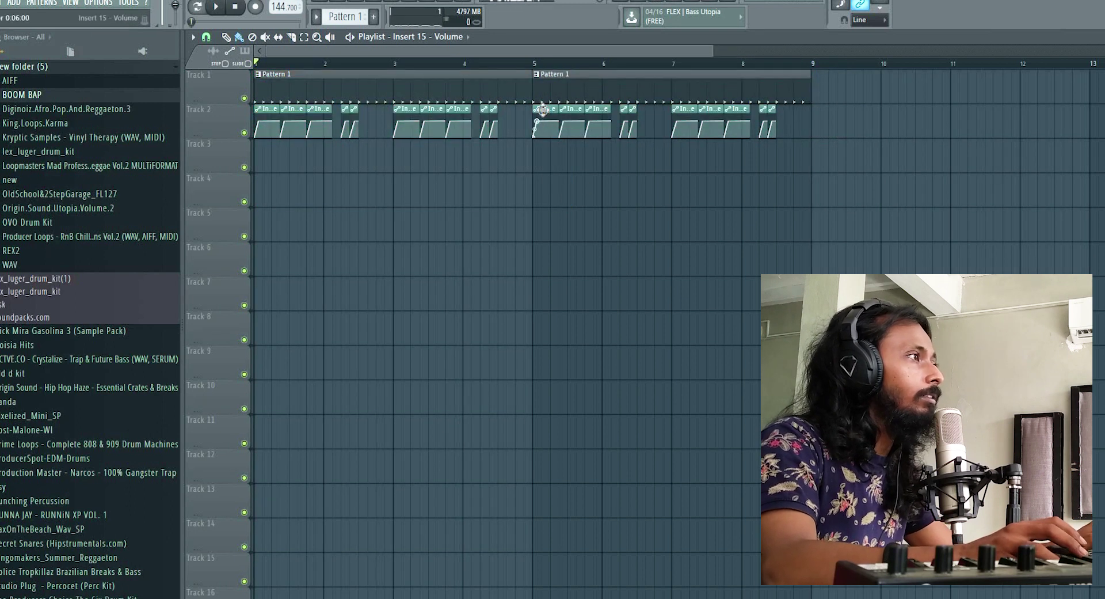
drag(778, 118, 542, 120)
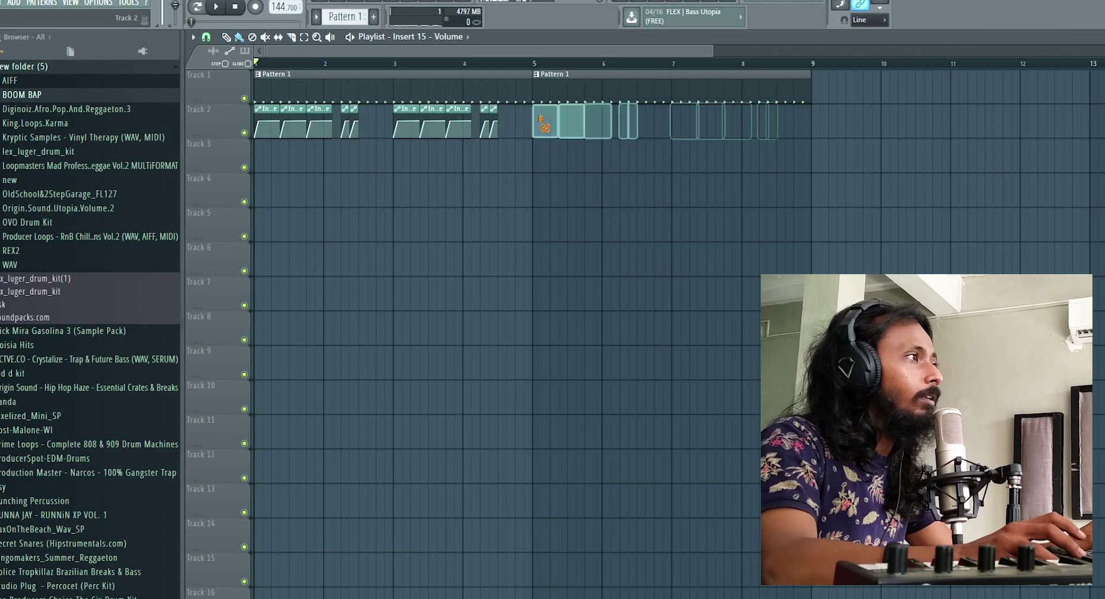
key(ctrl+s)
right_click(611, 288)
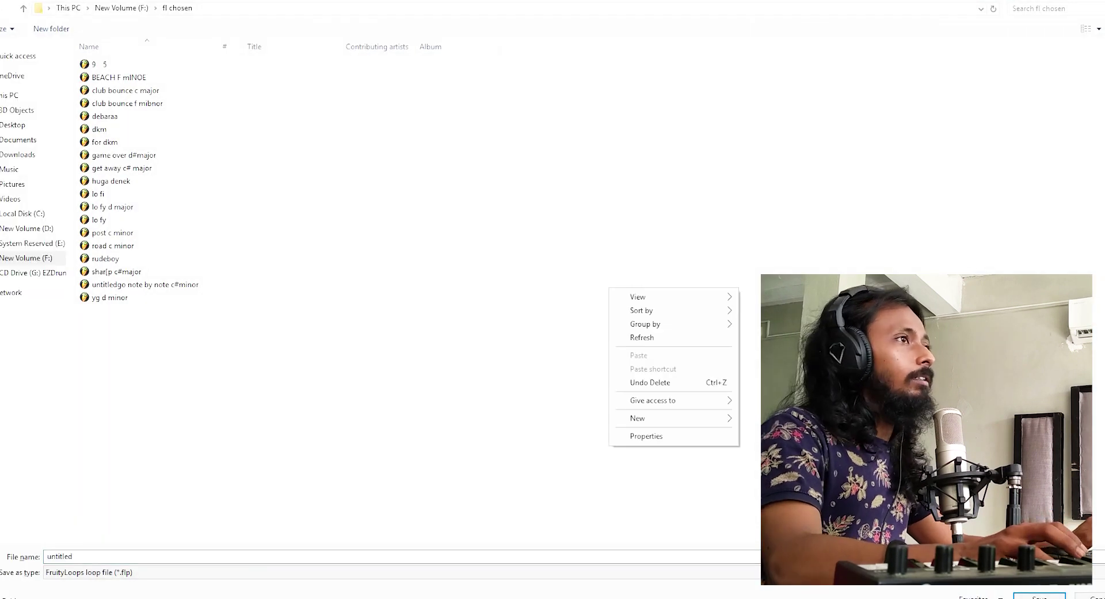
key(Escape)
key(Escape)
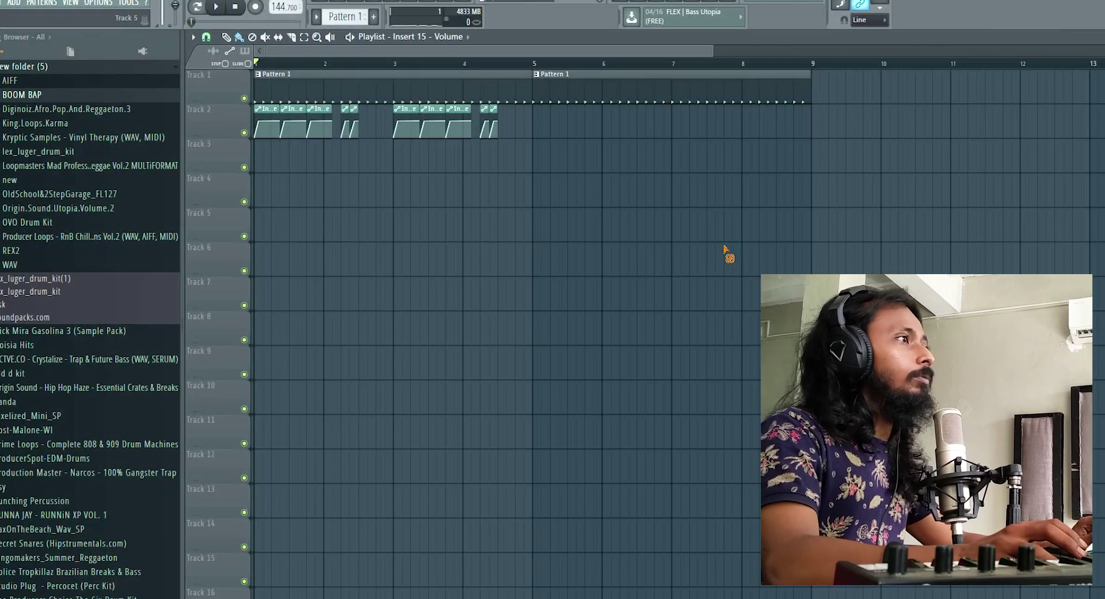
Step: Play from the start and from bar 4, examining the Insert 15 fader in the mixer with and without automation clips
click(373, 4)
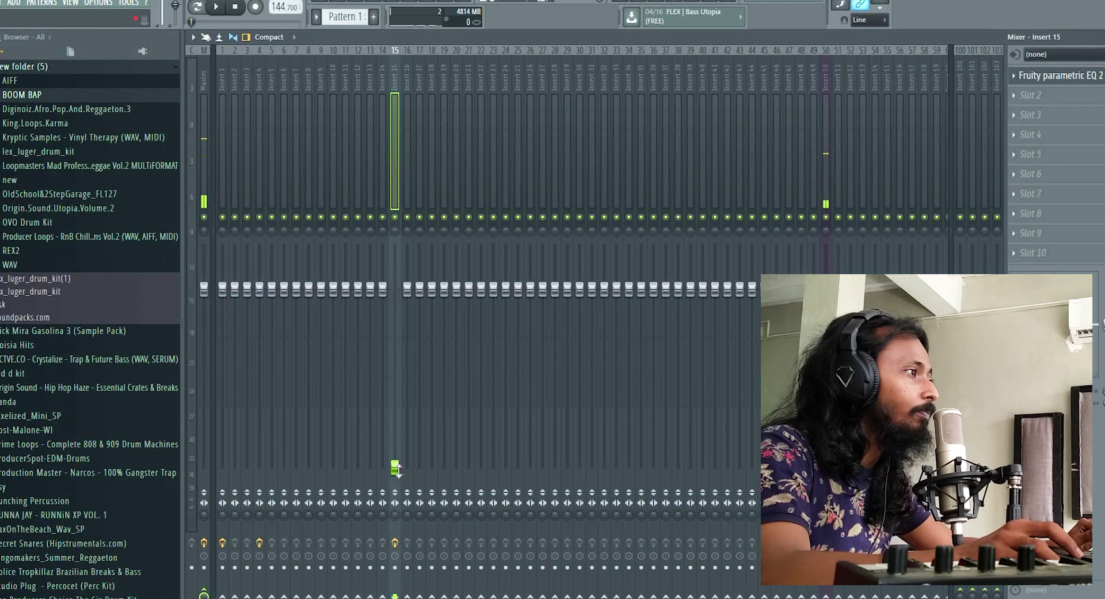
key(space)
scroll(397, 469, up, 10)
scroll(395, 338, down, 3)
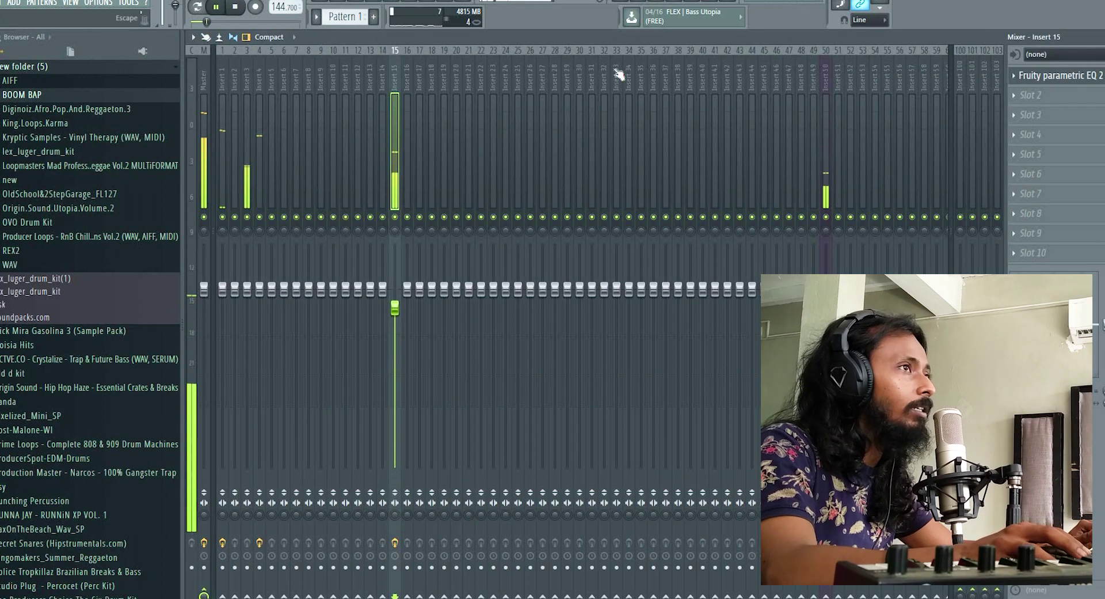
key(Escape)
click(476, 64)
key(space)
click(372, 1)
key(space)
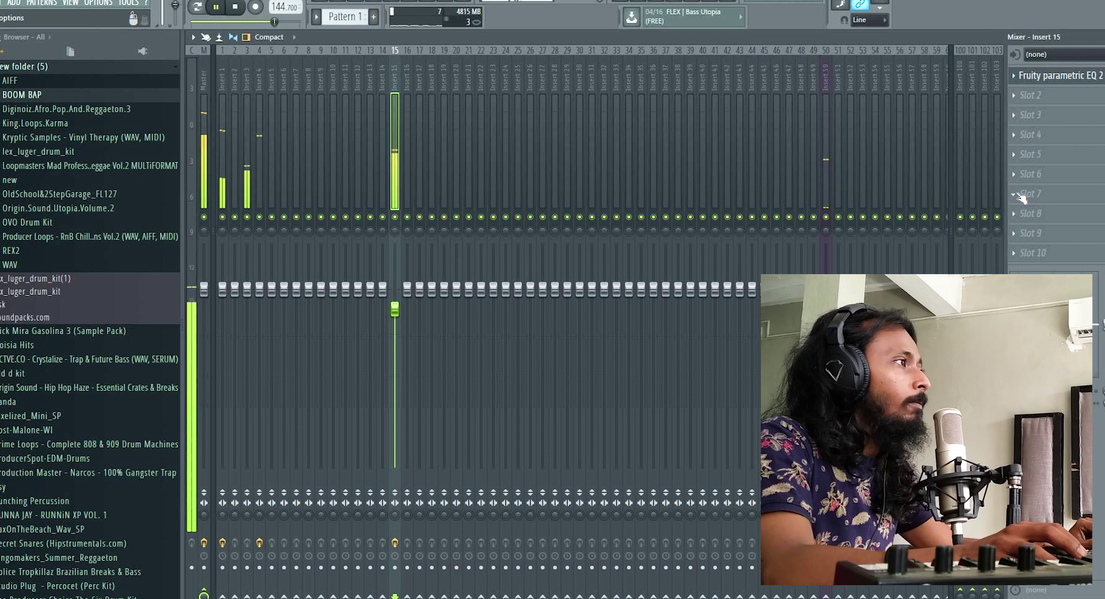
key(space)
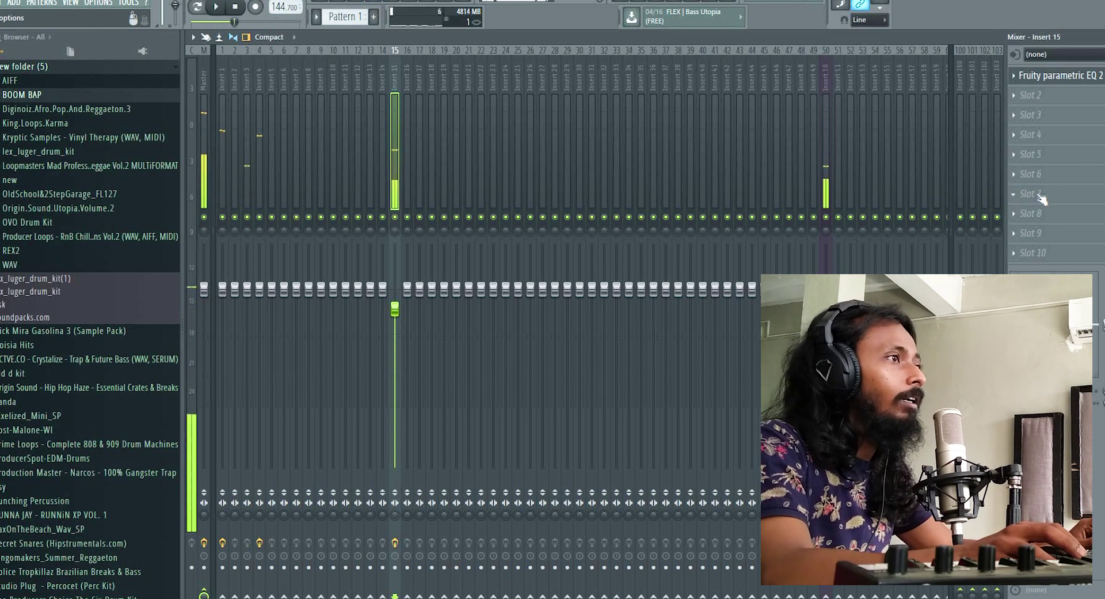
Step: Load Fruity Limiter into effect slot 5 of Insert 15 and move its window clear of the mixer's top edge
click(1041, 198)
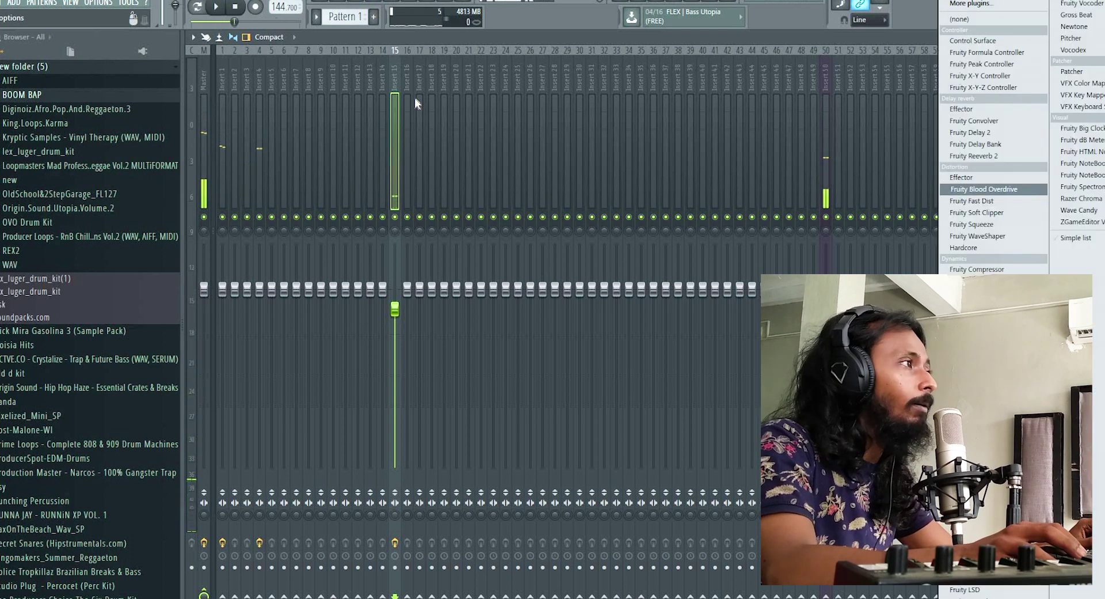
click(388, 96)
click(1041, 159)
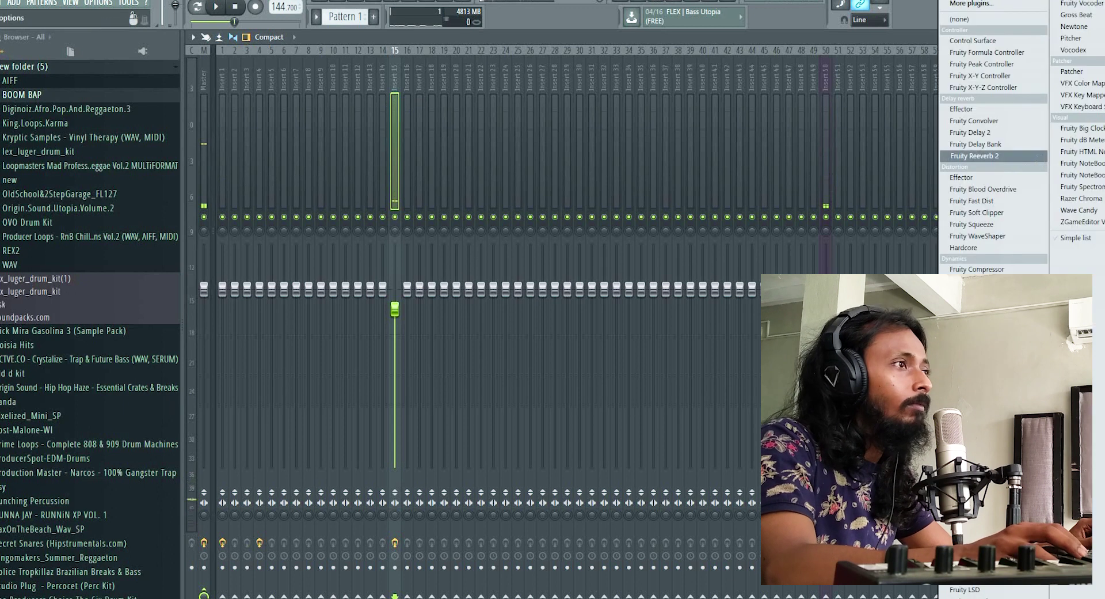
click(973, 281)
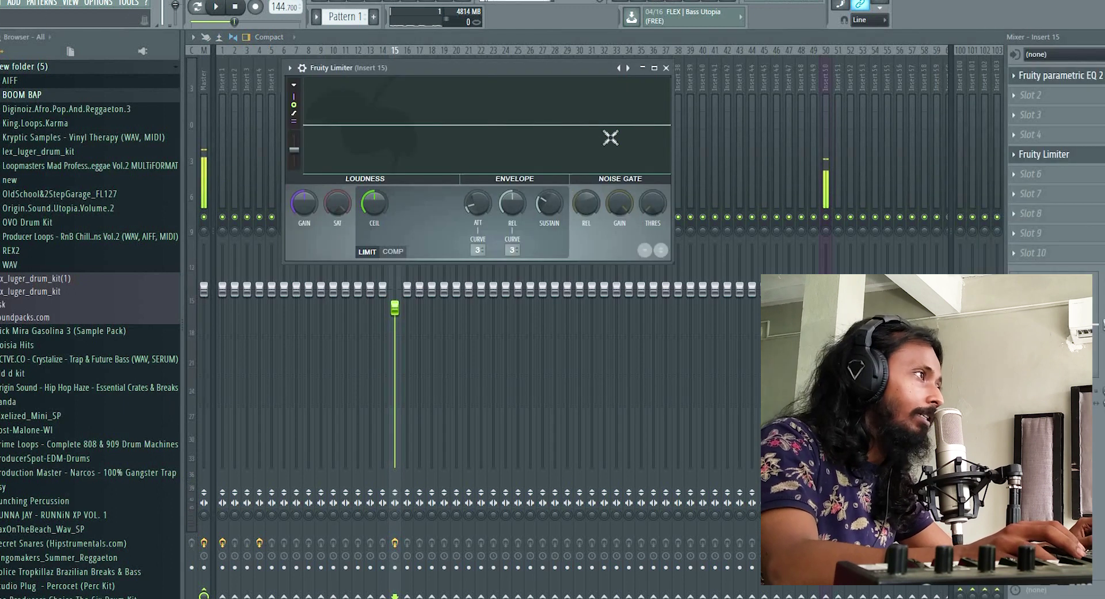
drag(549, 68, 609, 122)
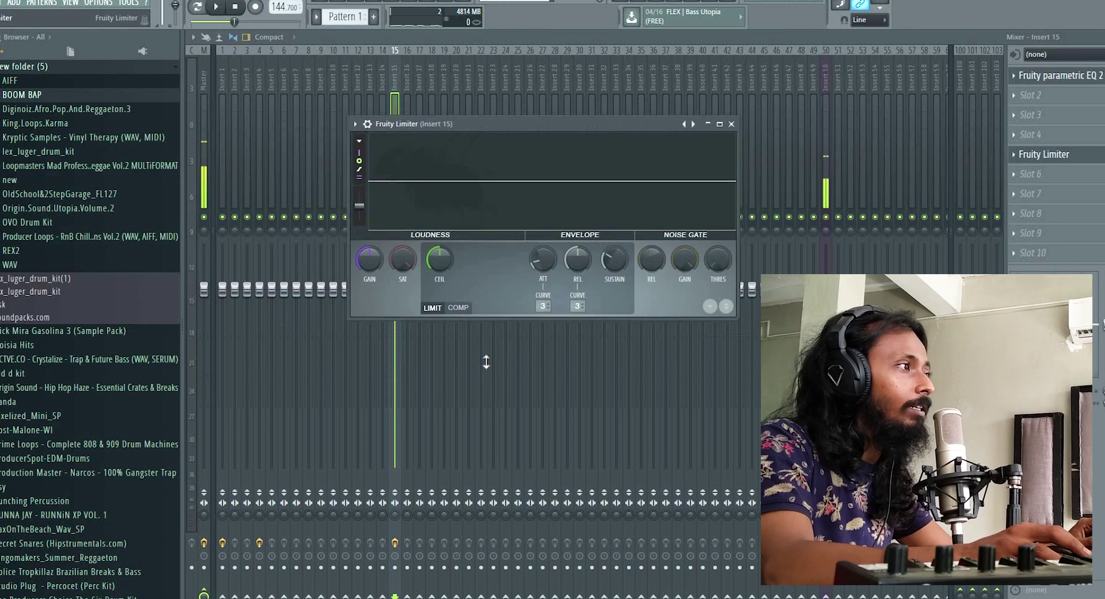
Step: Compare the Fruity Limiter's LIMIT and COMP modes and leave it in COMP mode
click(460, 308)
click(436, 308)
click(464, 309)
click(440, 309)
click(454, 308)
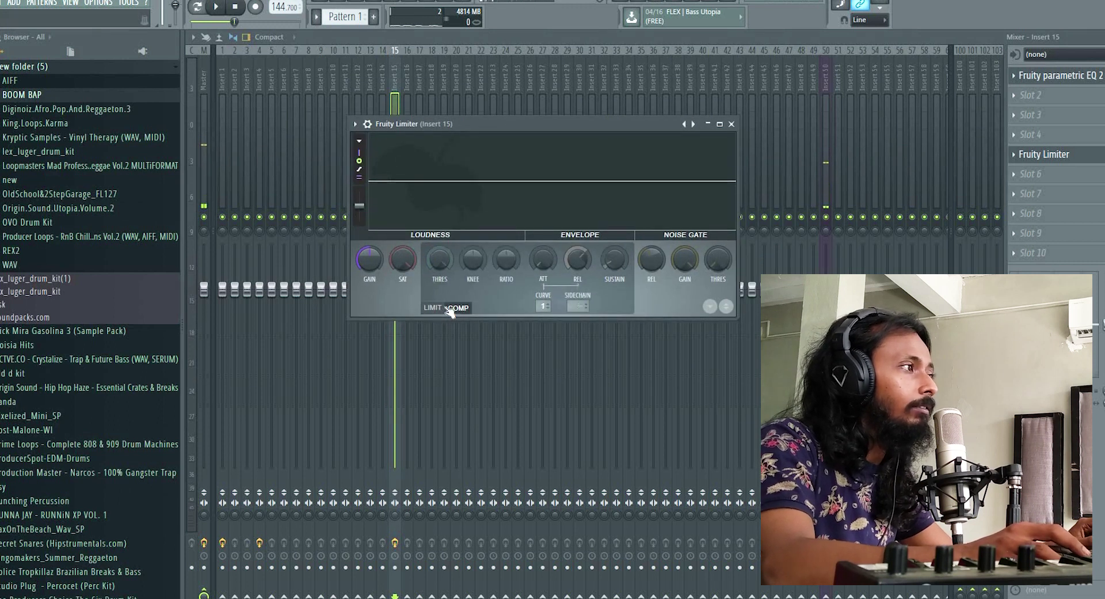
Step: Rename the Insert 1 mixer track to "kick"
click(223, 72)
right_click(225, 78)
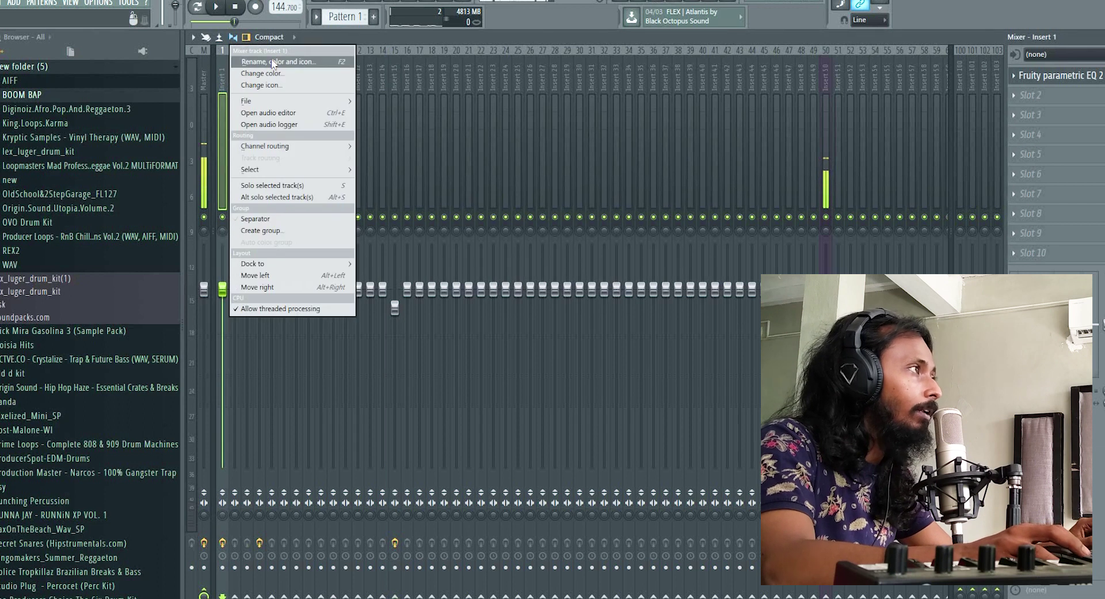
click(272, 59)
text(kic)
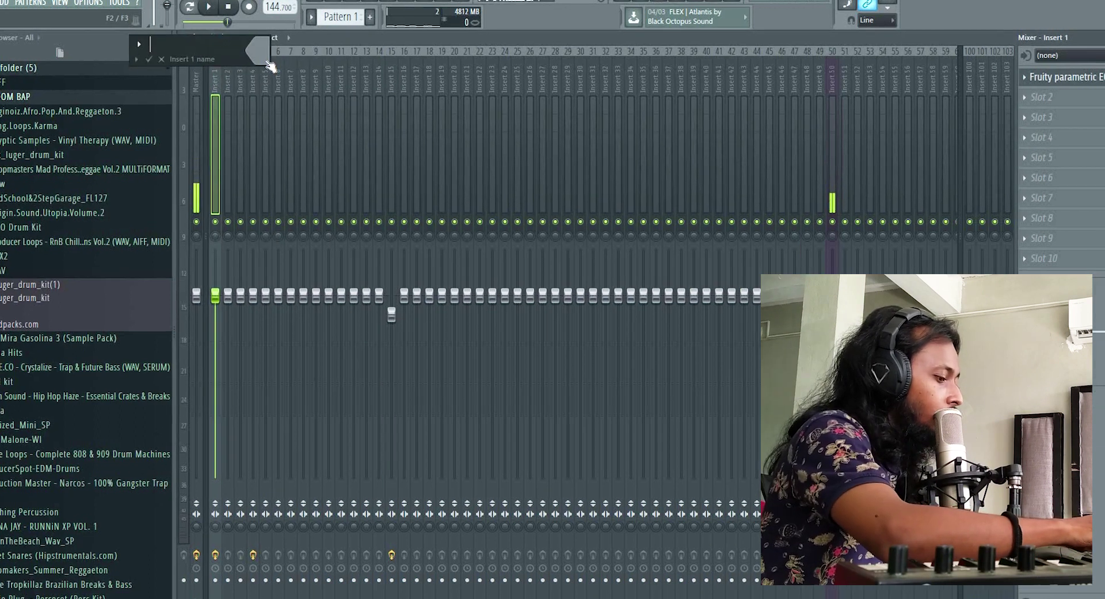
text(k)
key(Return)
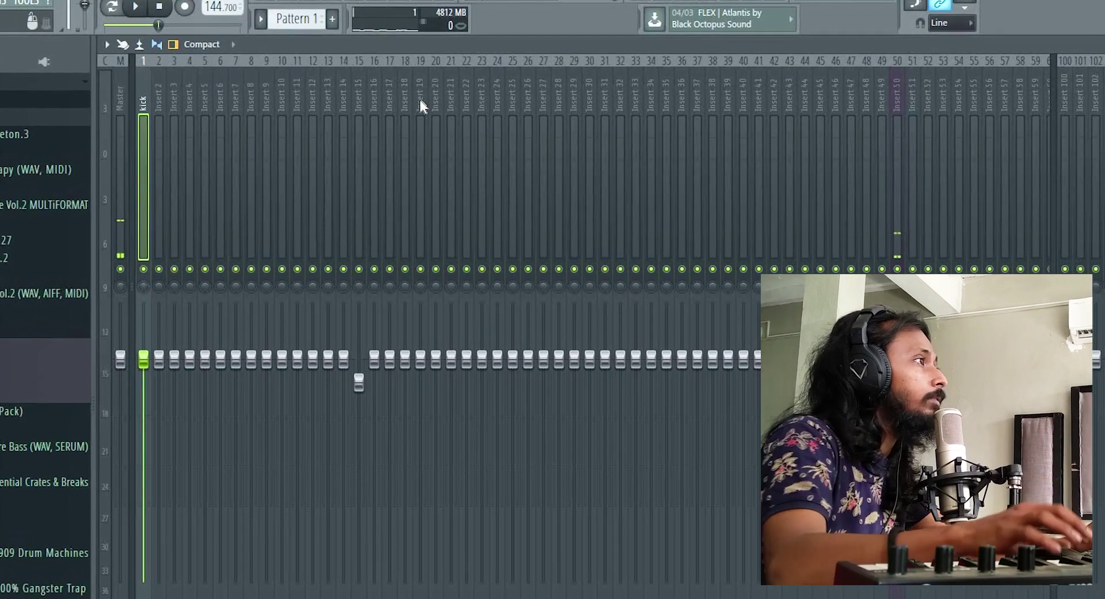
Step: Rename the Insert 15 mixer track to "808"
click(378, 79)
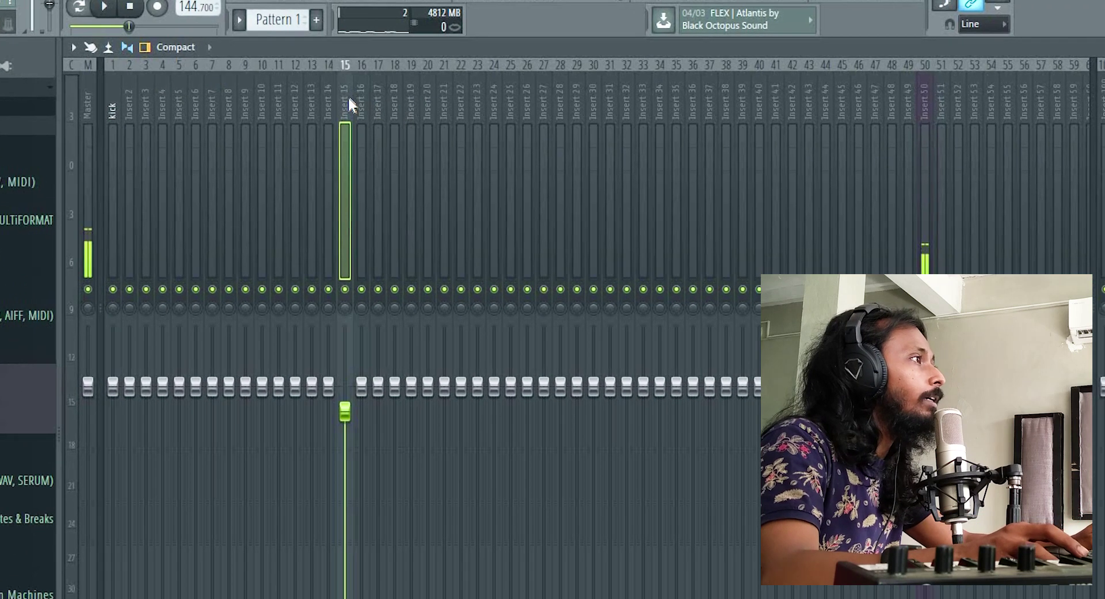
right_click(349, 99)
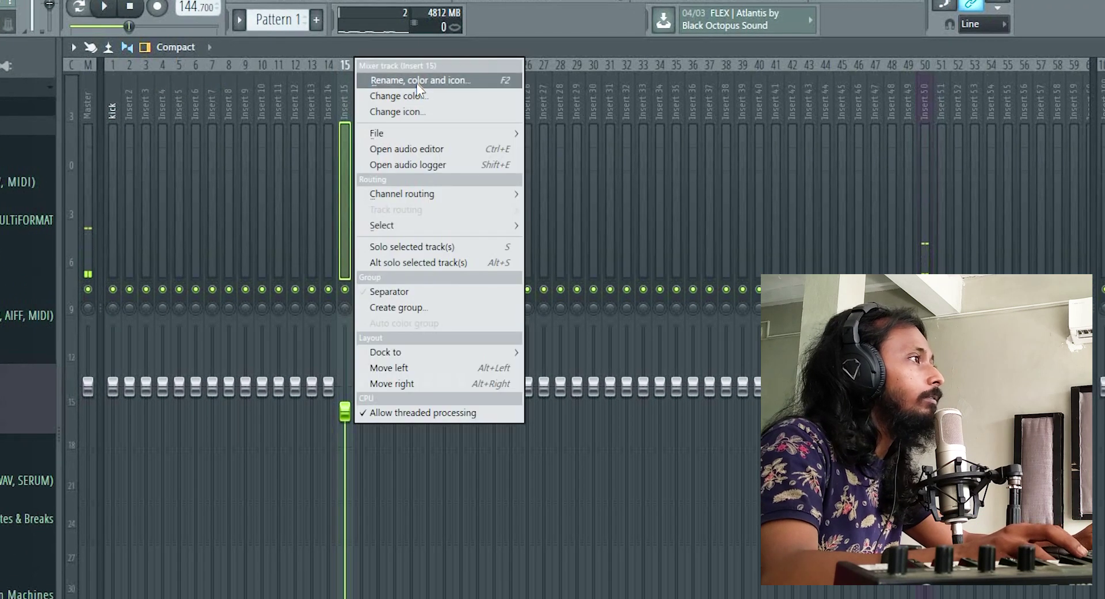
click(415, 81)
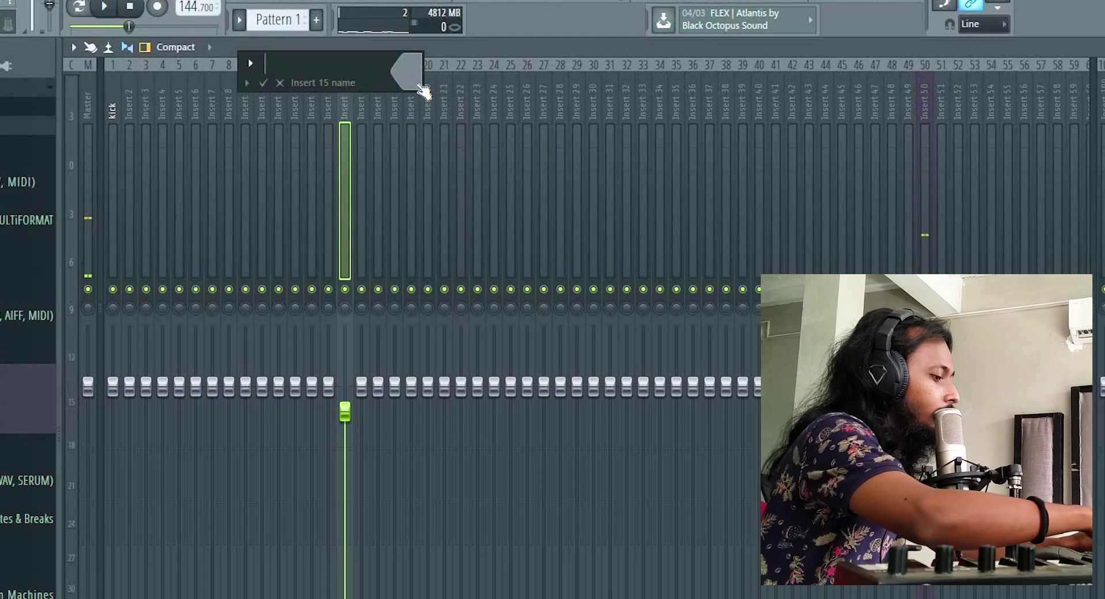
text(808)
key(Return)
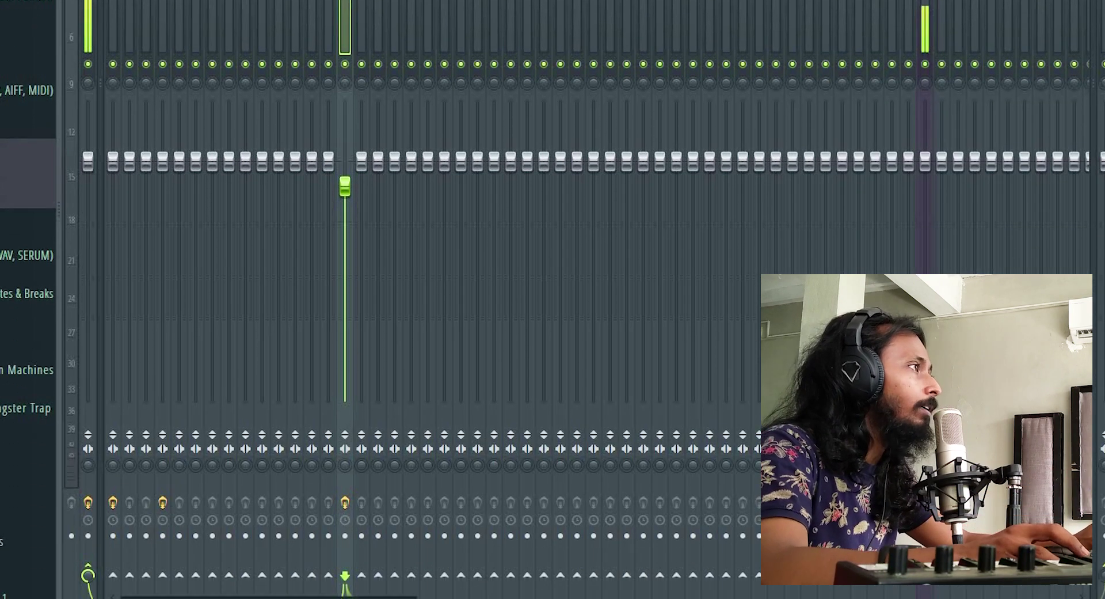
Step: Try to sidechain the kick mixer track to the 808 track
click(113, 17)
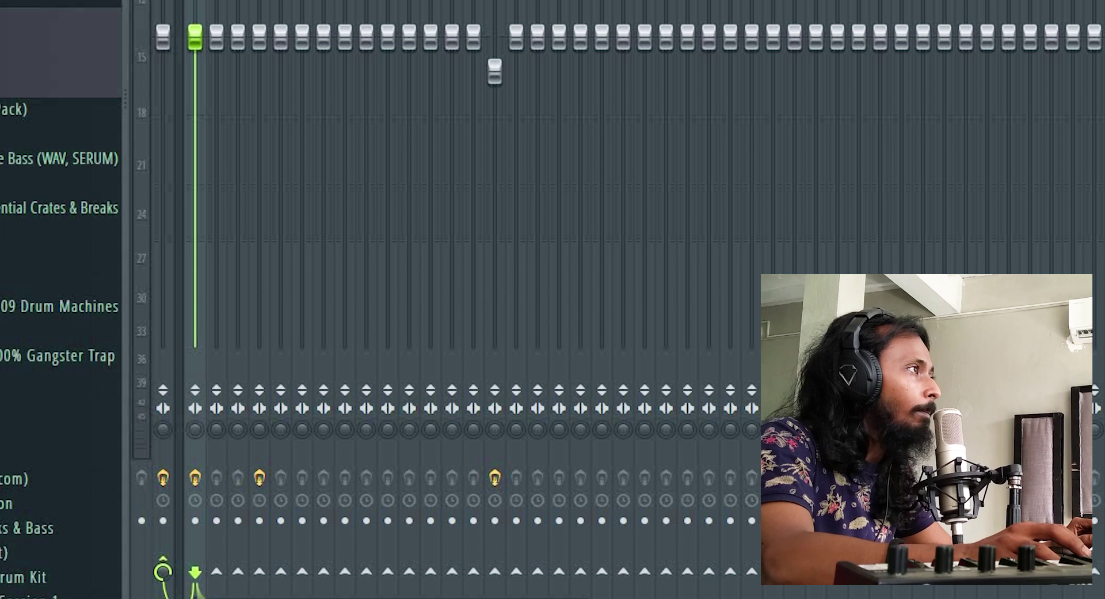
click(497, 348)
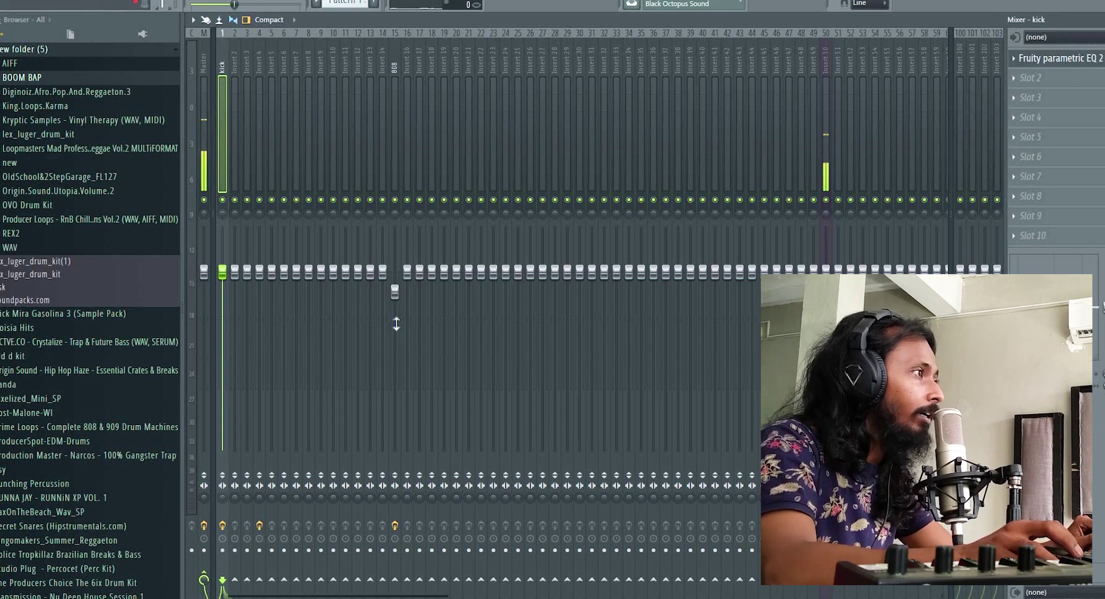
right_click(397, 582)
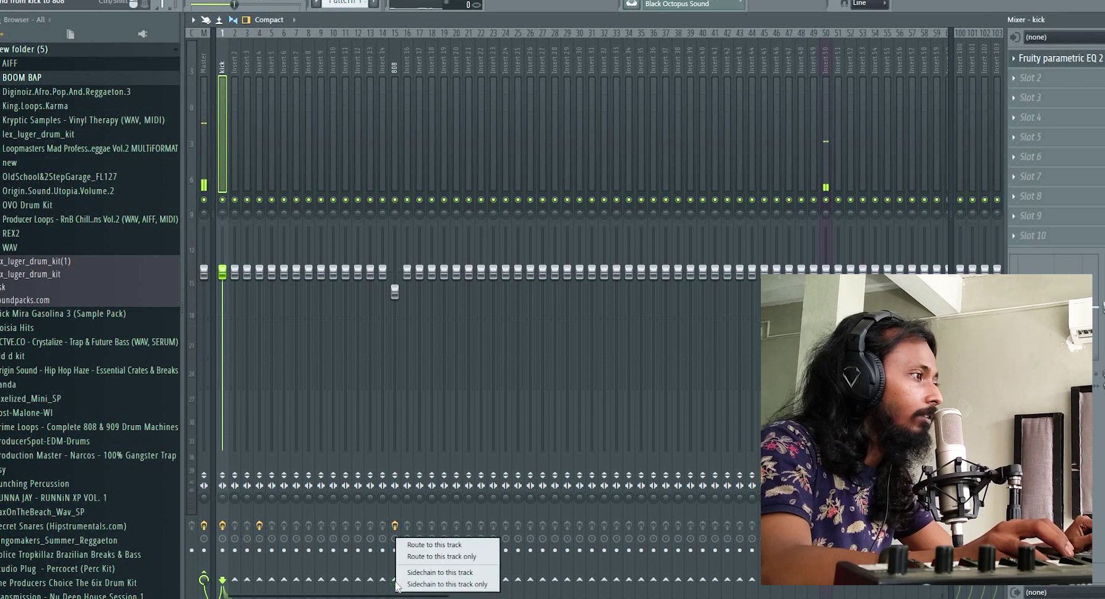
click(482, 574)
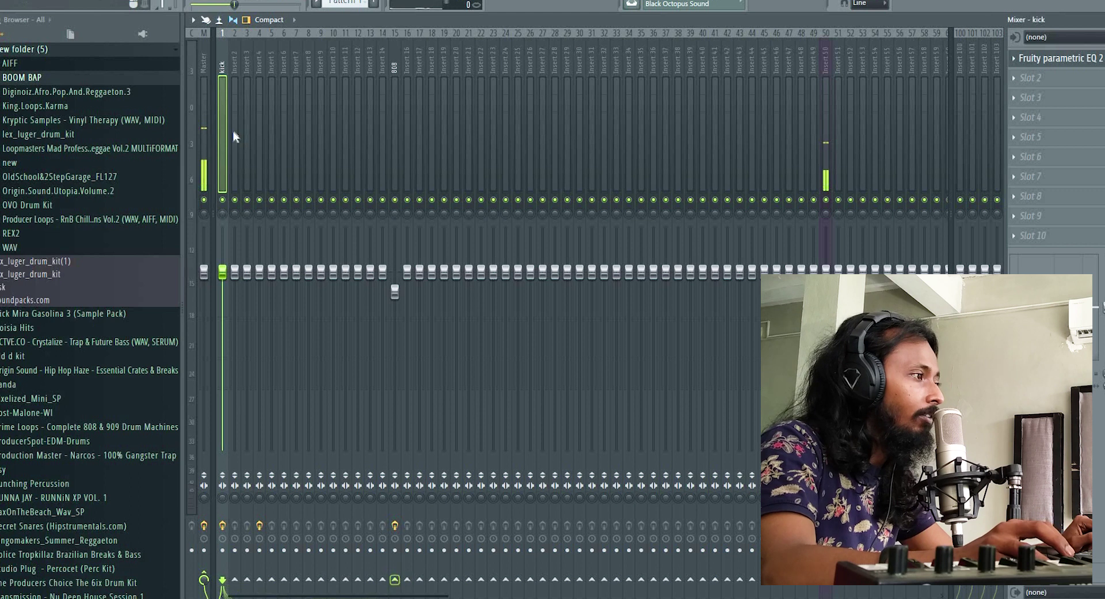
Step: Route the kick mixer track to the 808 track as a normal audio route
click(530, 103)
click(222, 75)
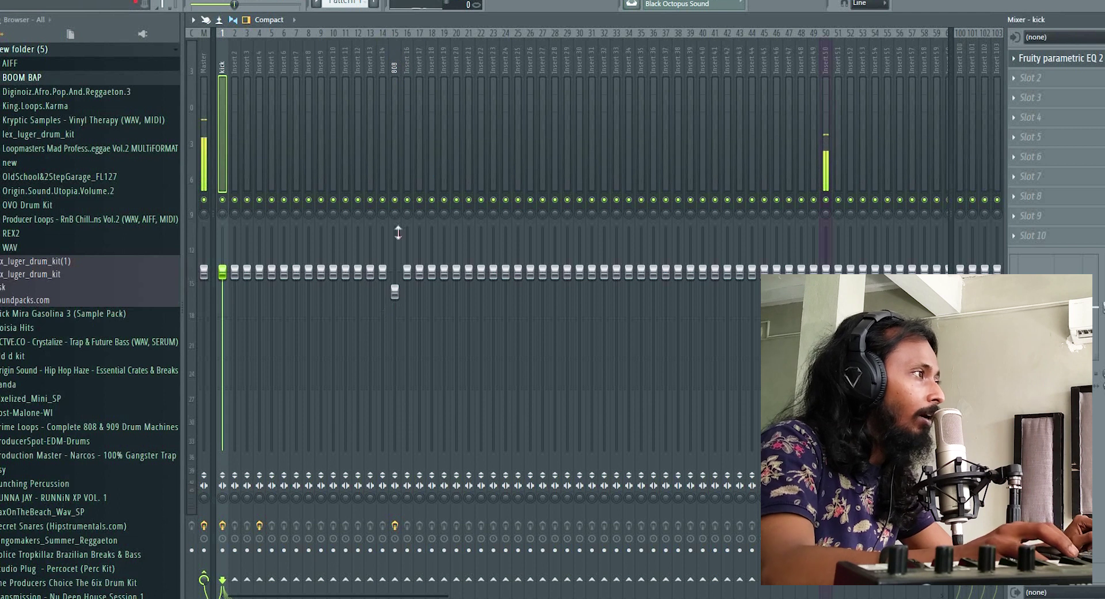
right_click(395, 580)
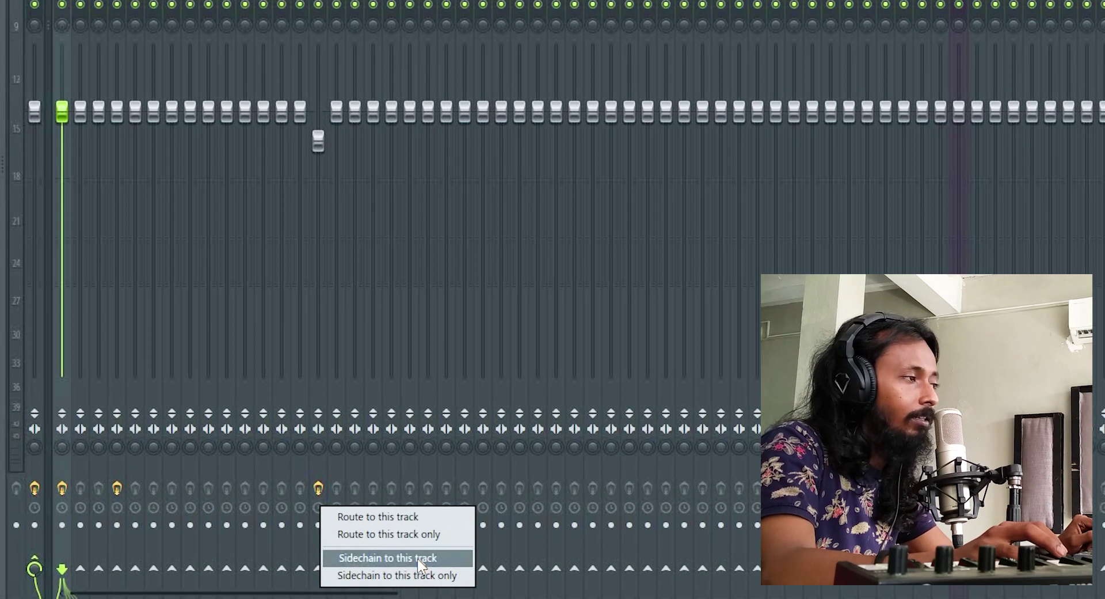
click(421, 515)
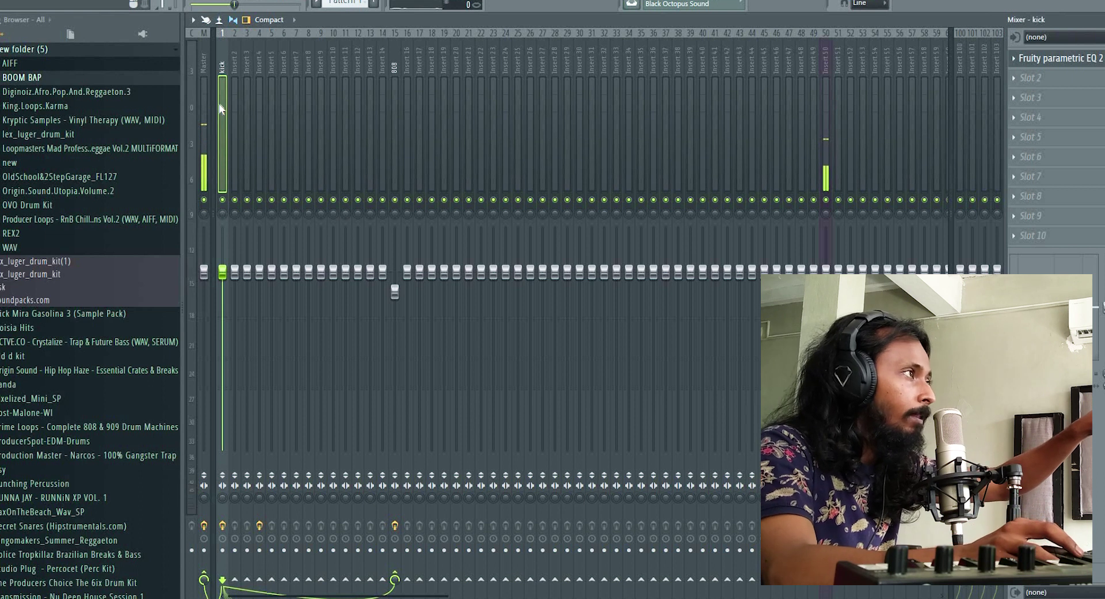
Step: Remove the kick track's route to the 808 track and sidechain the kick to the 808 instead
click(392, 55)
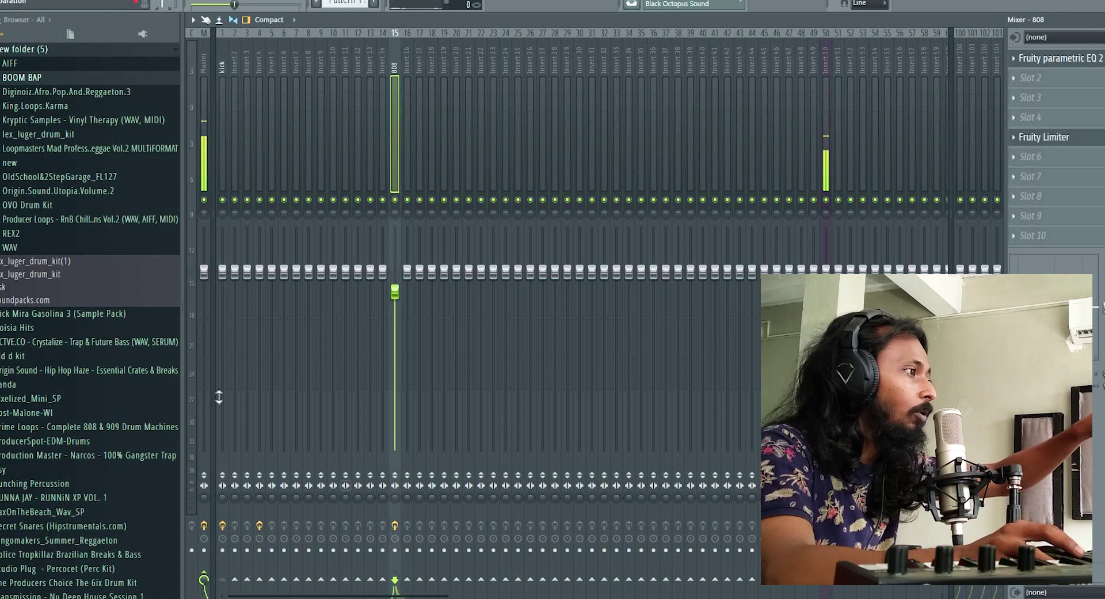
click(220, 92)
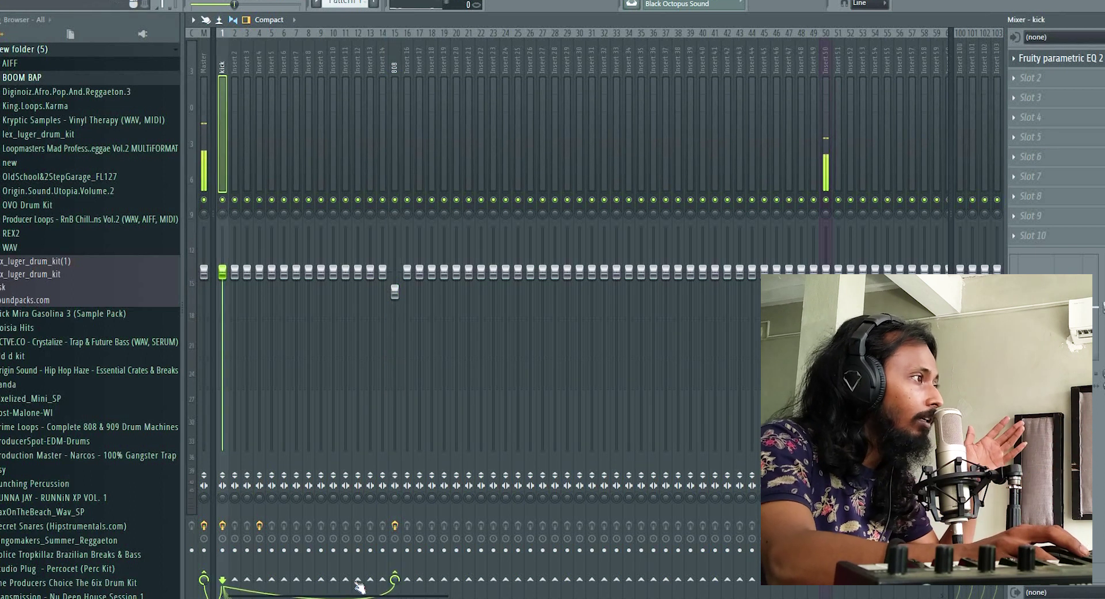
right_click(396, 581)
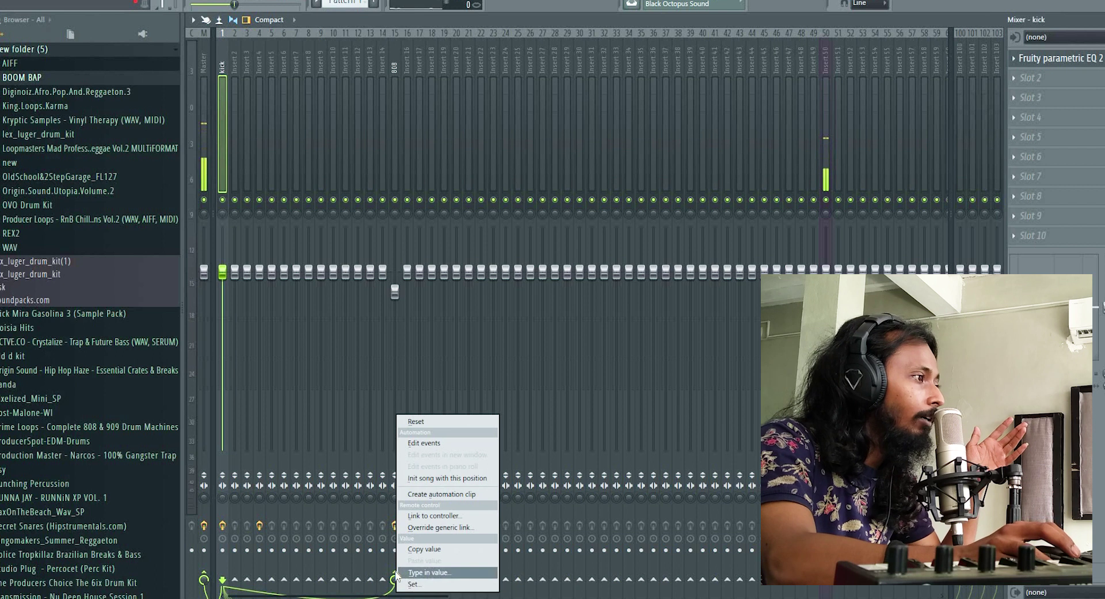
click(397, 574)
right_click(395, 580)
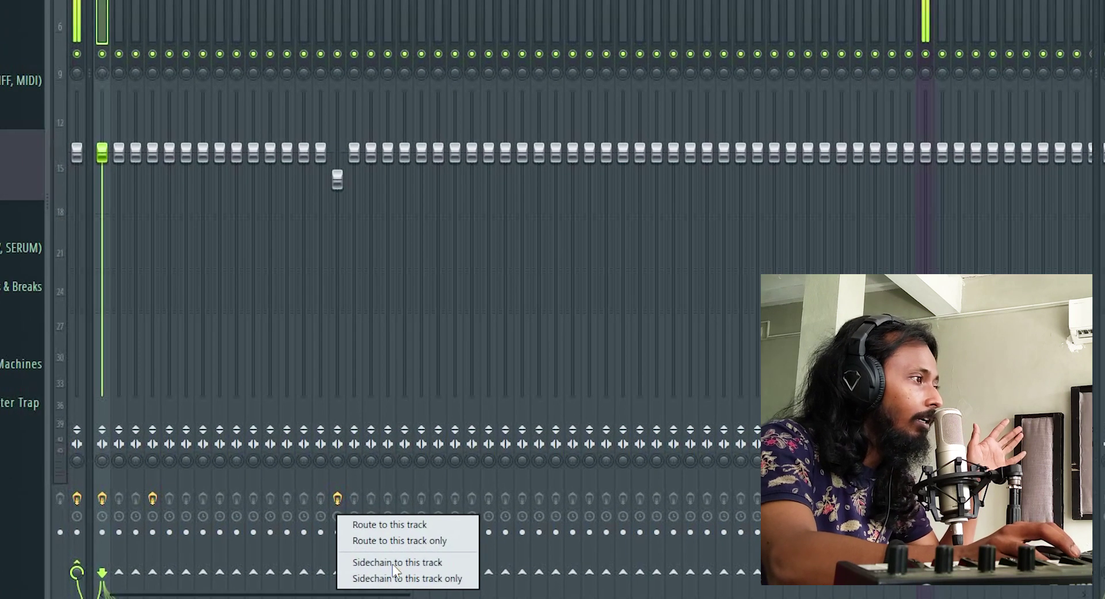
click(393, 562)
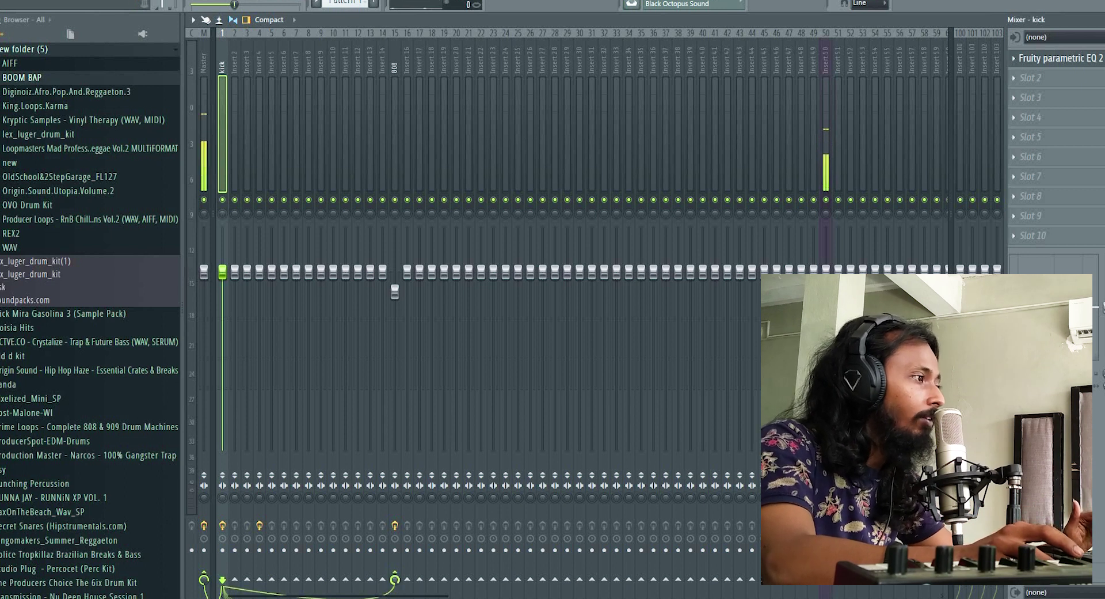
Step: Open the 808's Fruity Limiter in COMP mode and set its sidechain input to 1, the kick
click(390, 114)
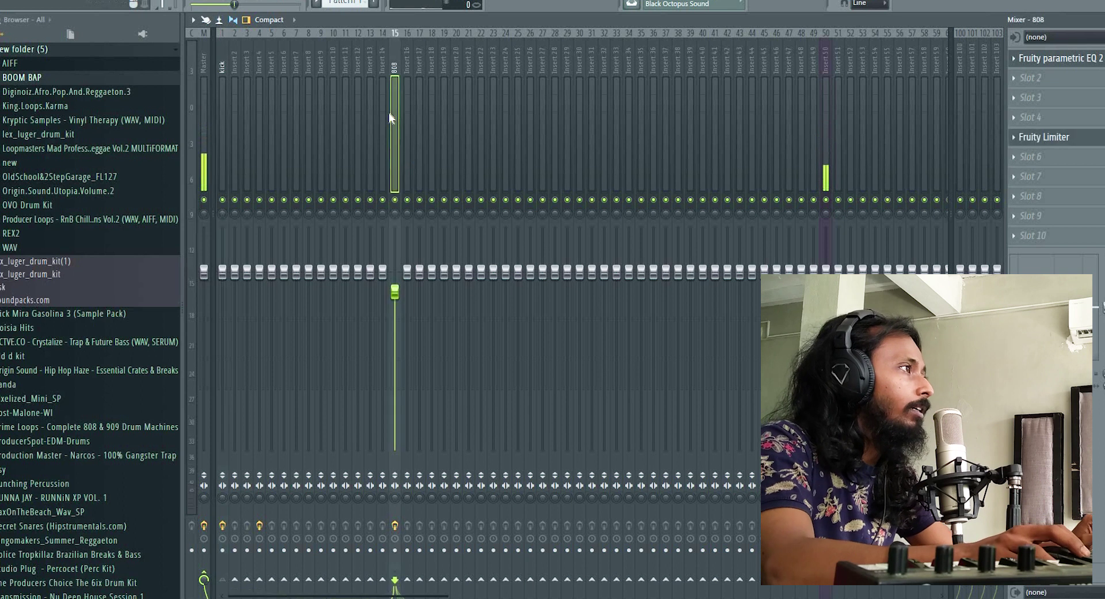
click(1052, 142)
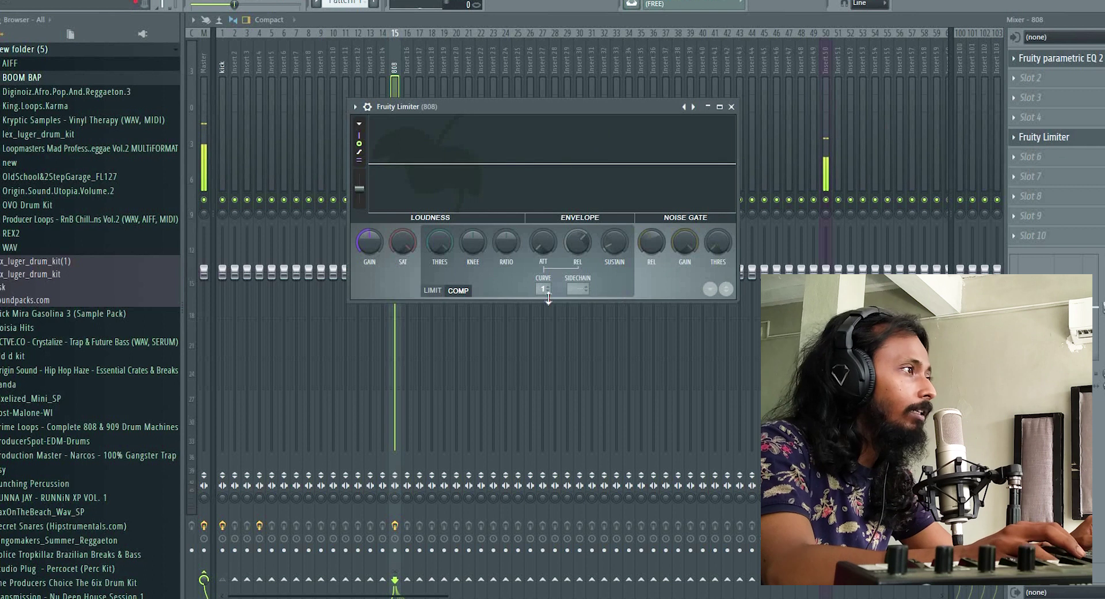
click(433, 291)
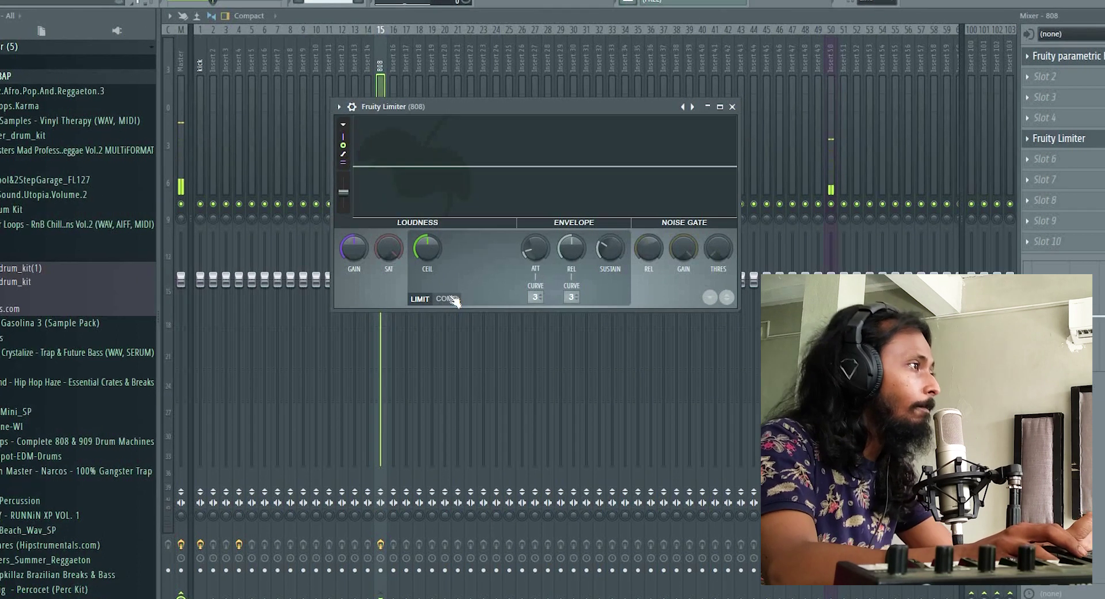
click(460, 290)
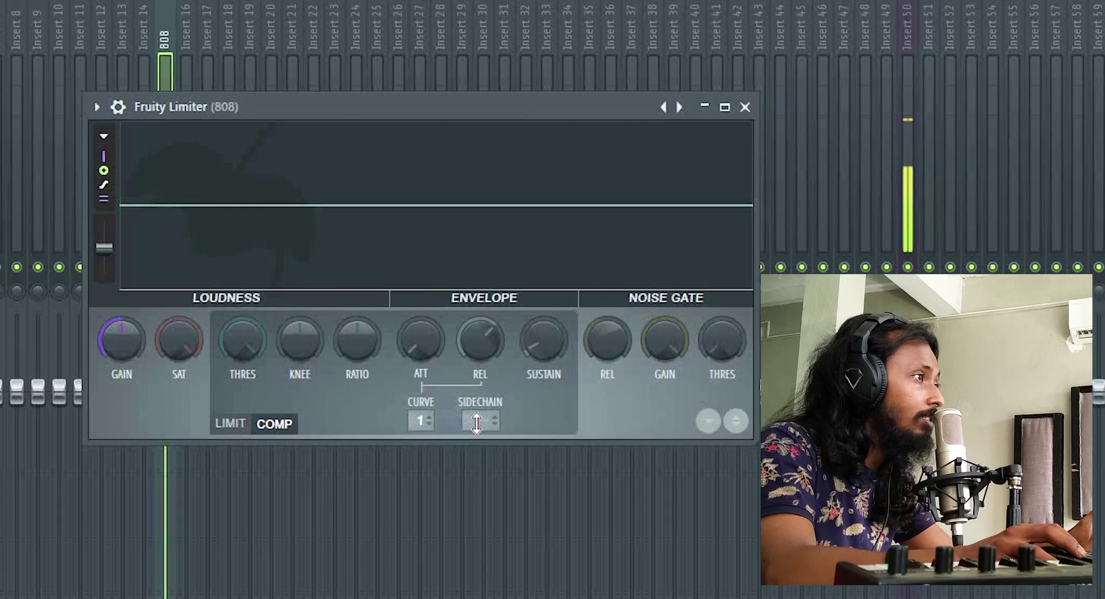
click(485, 391)
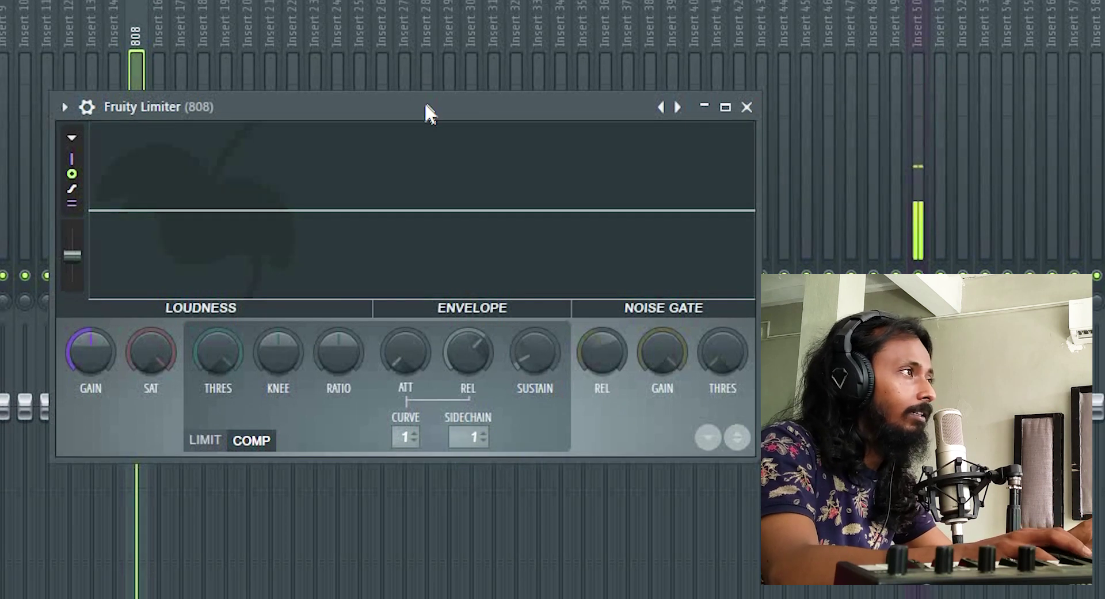
drag(426, 110, 604, 115)
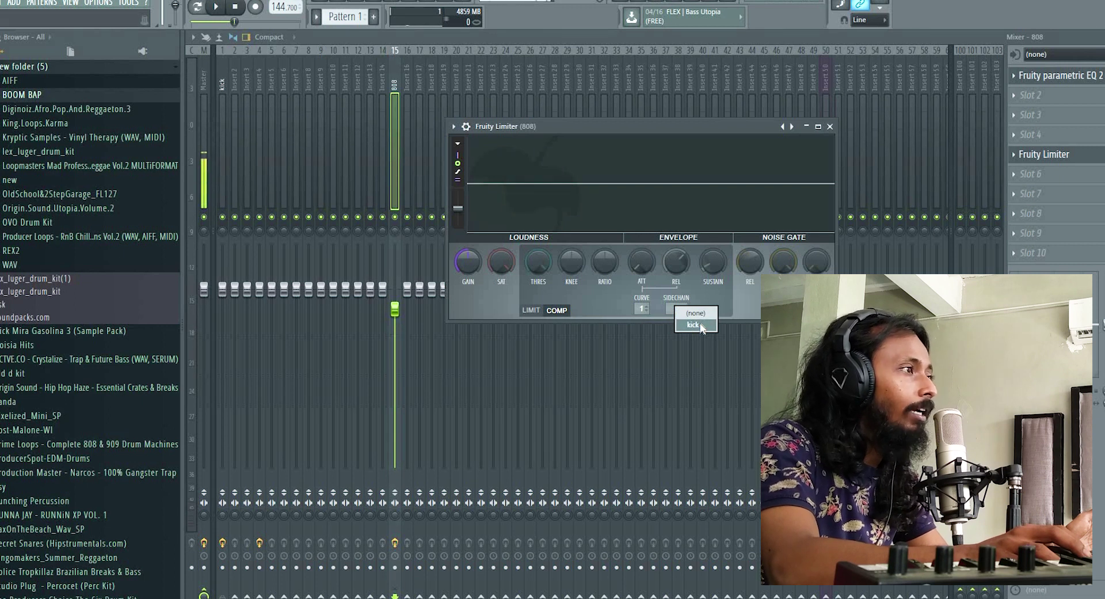
drag(706, 126, 601, 203)
Step: Loop the second Pattern 1 clip in the playlist, from bar 5 to bar 9, and play it while viewing the mixer
key(F9)
key(F9)
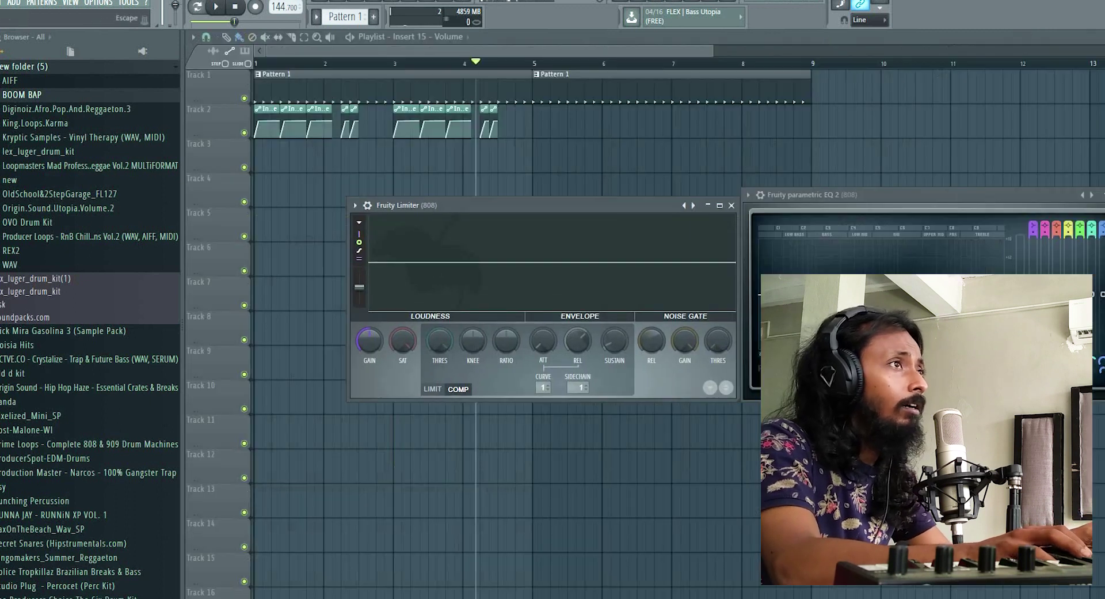
click(638, 52)
drag(540, 65, 821, 65)
click(535, 63)
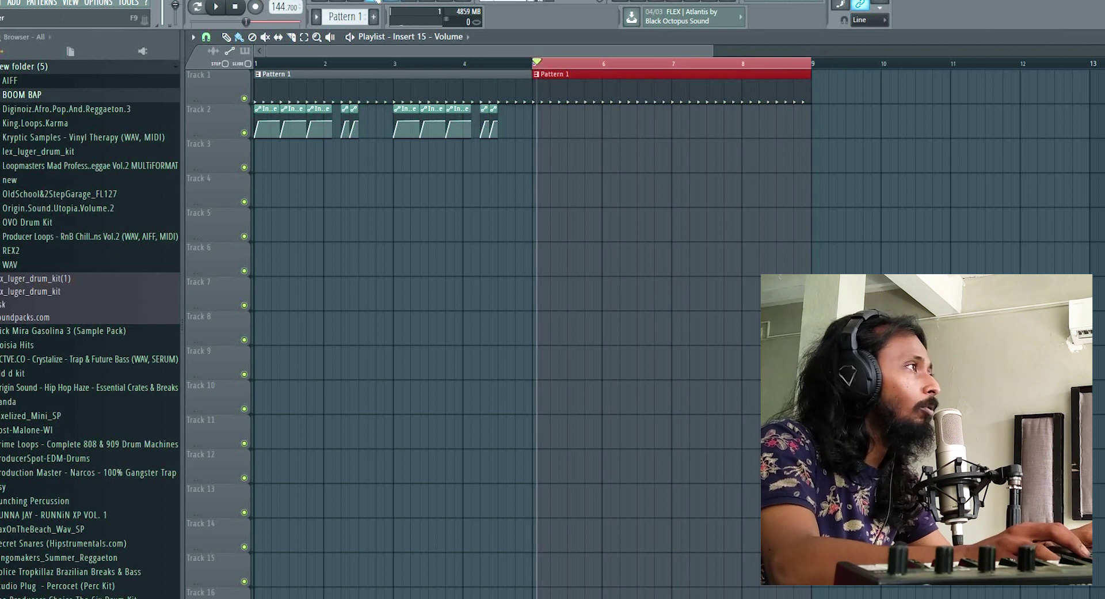
key(F9)
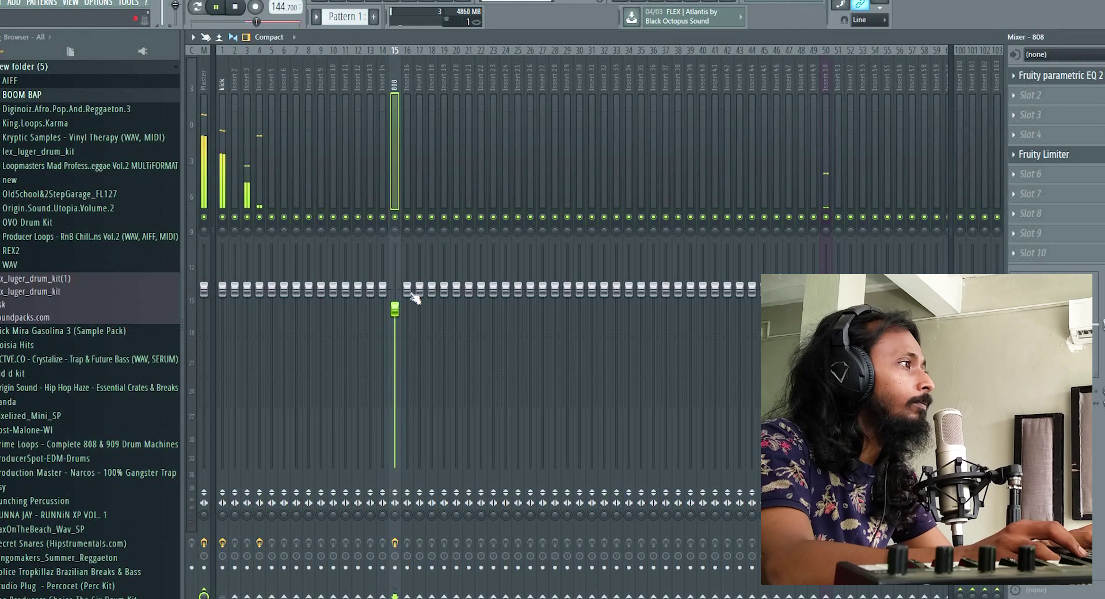
key(F5)
key(space)
key(F9)
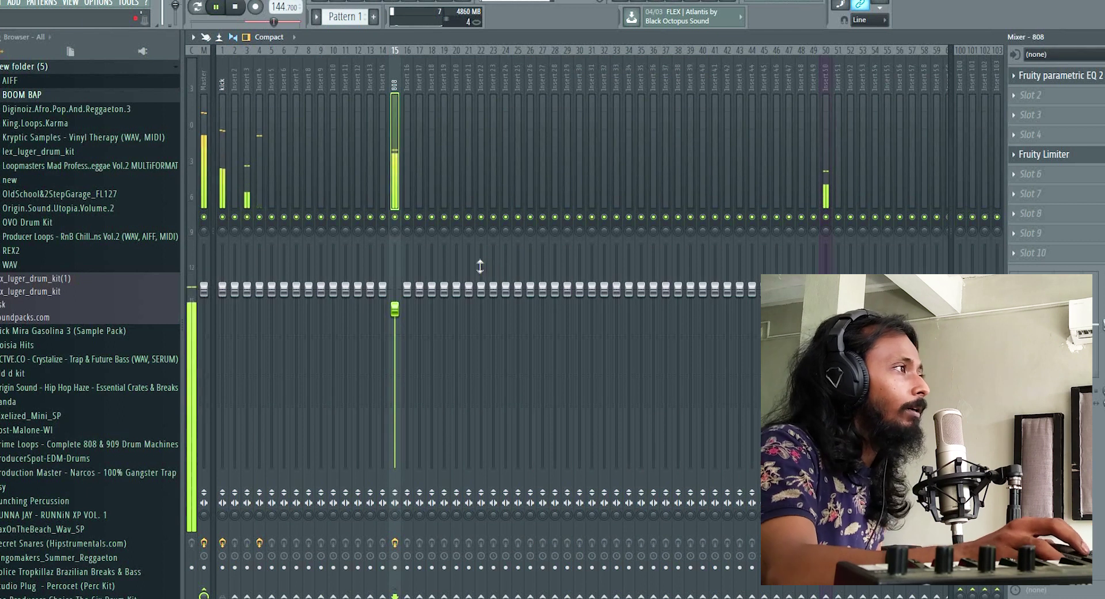
Step: Lower the threshold of the 808's Fruity Limiter and raise its knee, ratio and attack during playback
click(1044, 154)
drag(1018, 191, 610, 189)
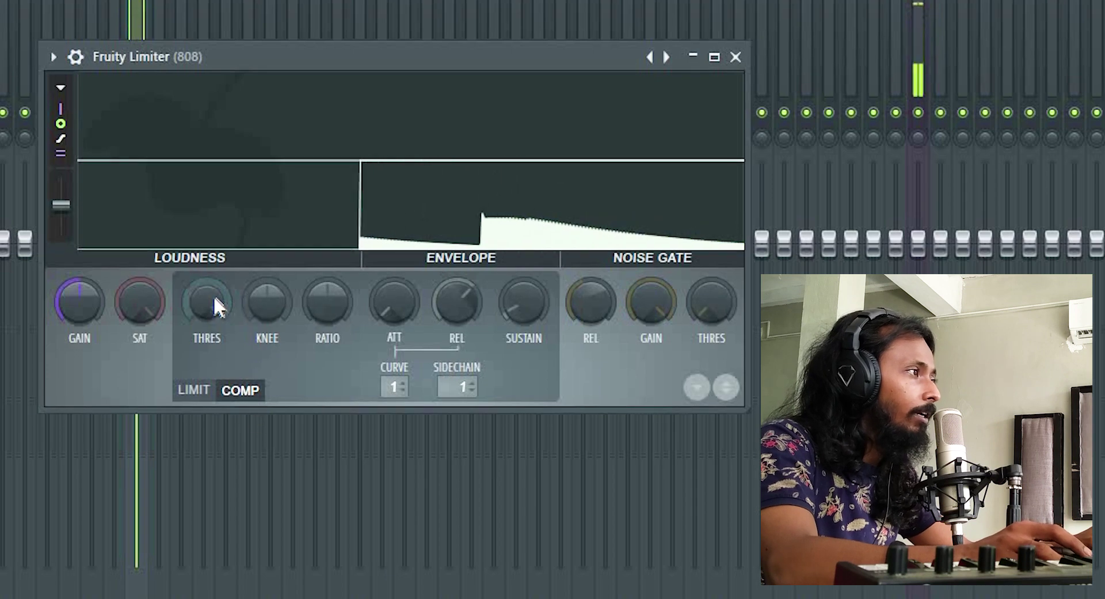
drag(212, 292, 213, 325)
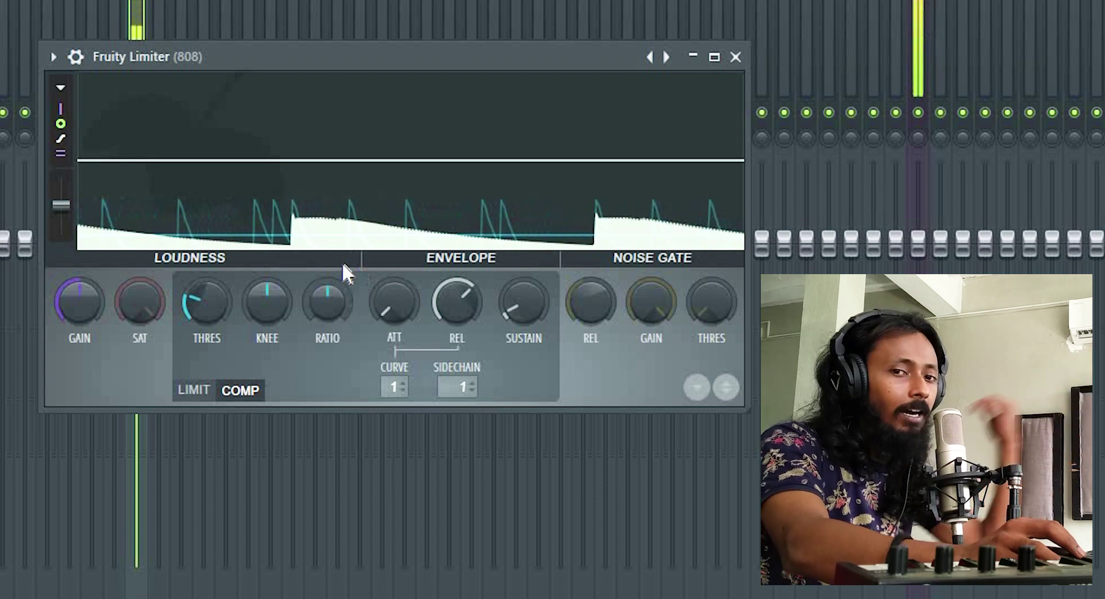
drag(202, 302, 199, 304)
mouse_move(267, 313)
mouse_down()
mouse_move(266, 290)
mouse_move(264, 306)
mouse_up()
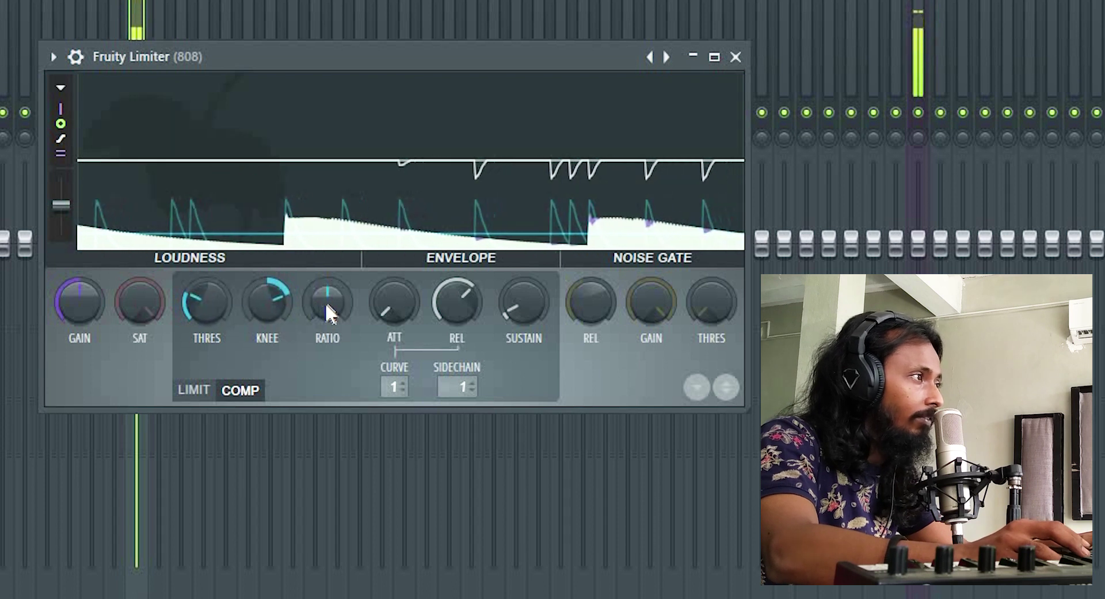
drag(389, 306, 328, 290)
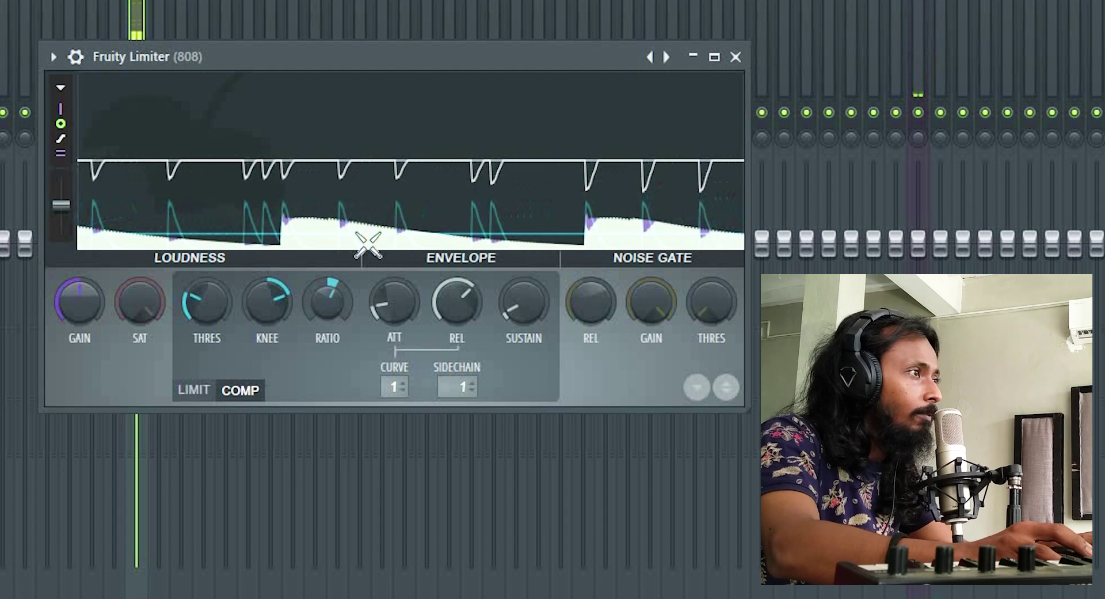
Step: Enlarge the Fruity Limiter window and reposition it so the compression graph is easier to read
drag(333, 63, 636, 27)
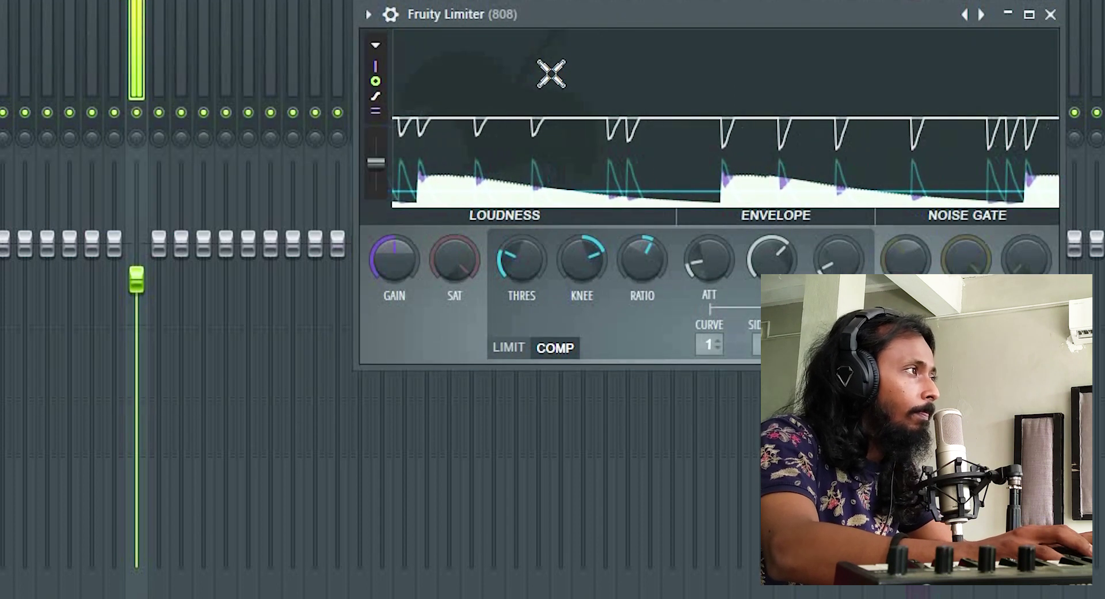
click(1029, 15)
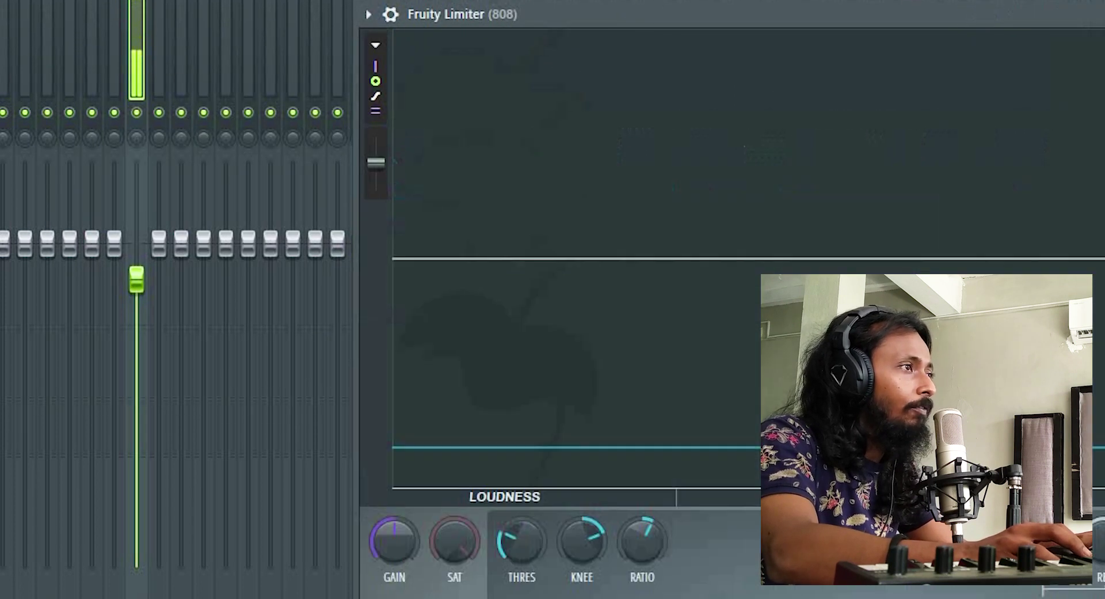
drag(977, 25, 447, 0)
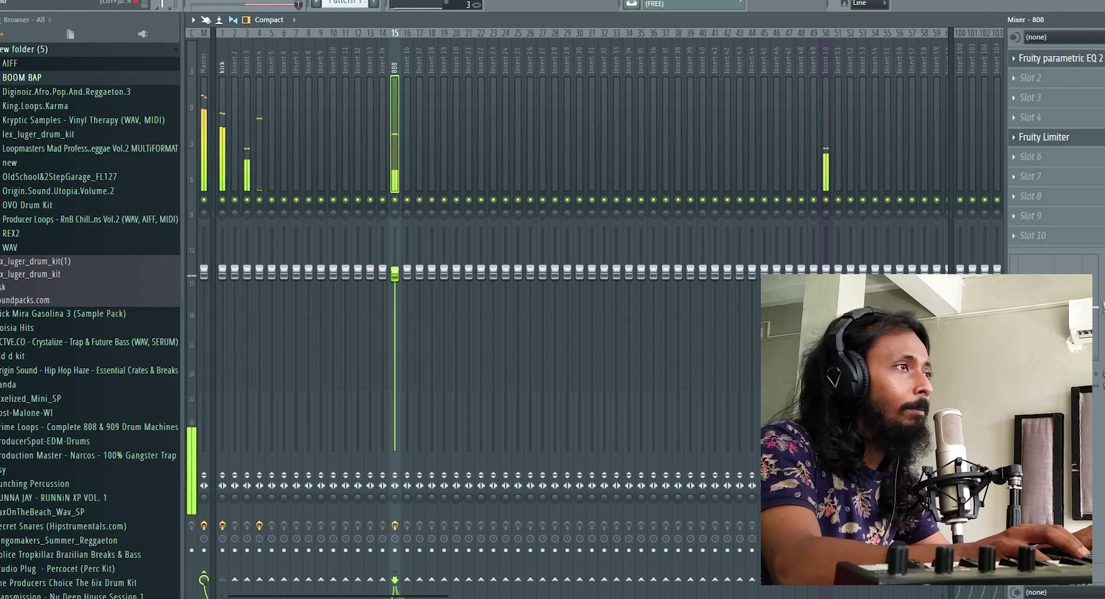
Step: Lower the 808 track's volume fader, then reopen its Fruity Limiter and move the window fully into view
drag(395, 273, 395, 292)
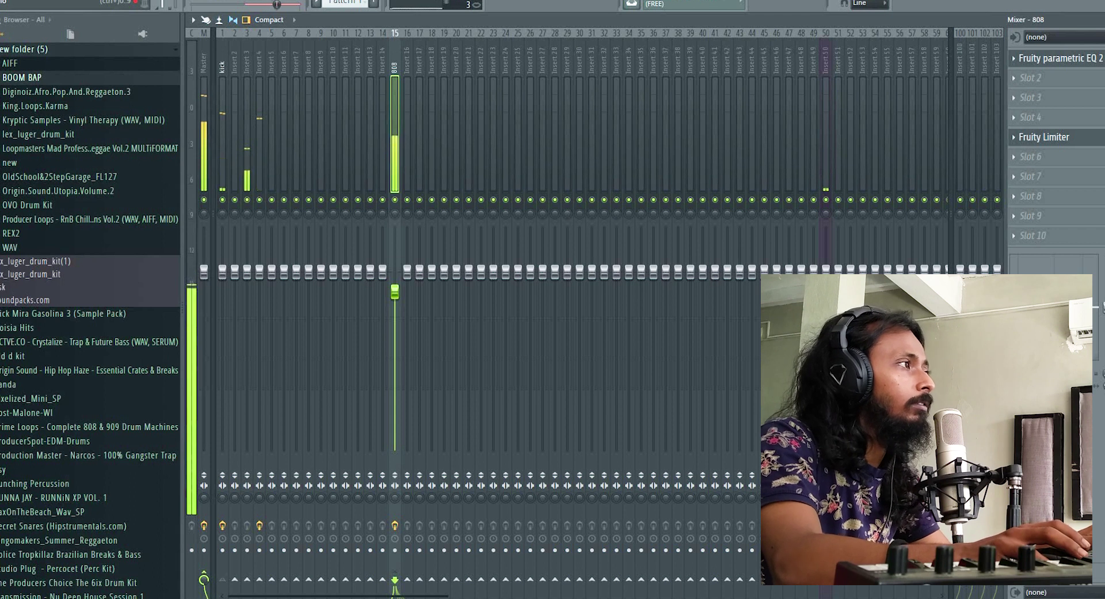
click(1094, 141)
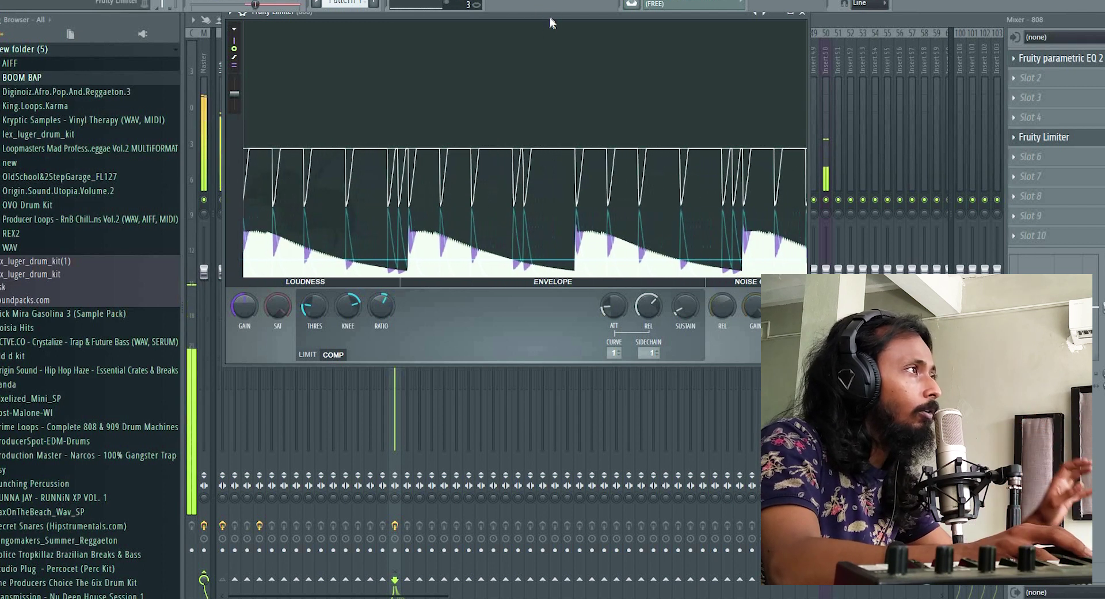
drag(550, 22, 606, 80)
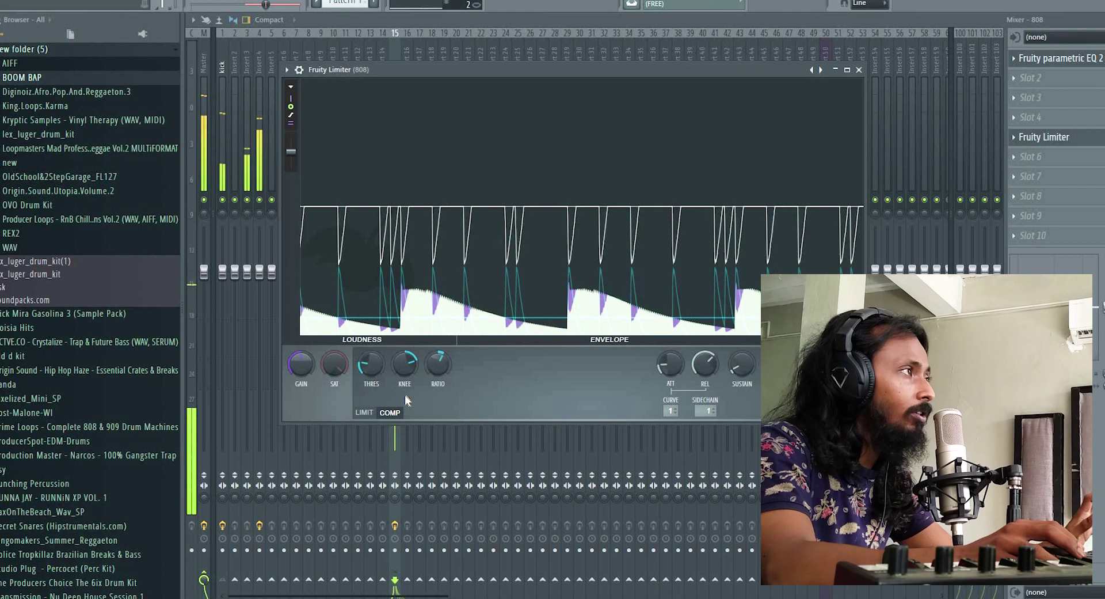
Step: Switch the enlarged Fruity Limiter between COMP and LIMIT modes to compare their controls, ending in LIMIT mode
click(382, 413)
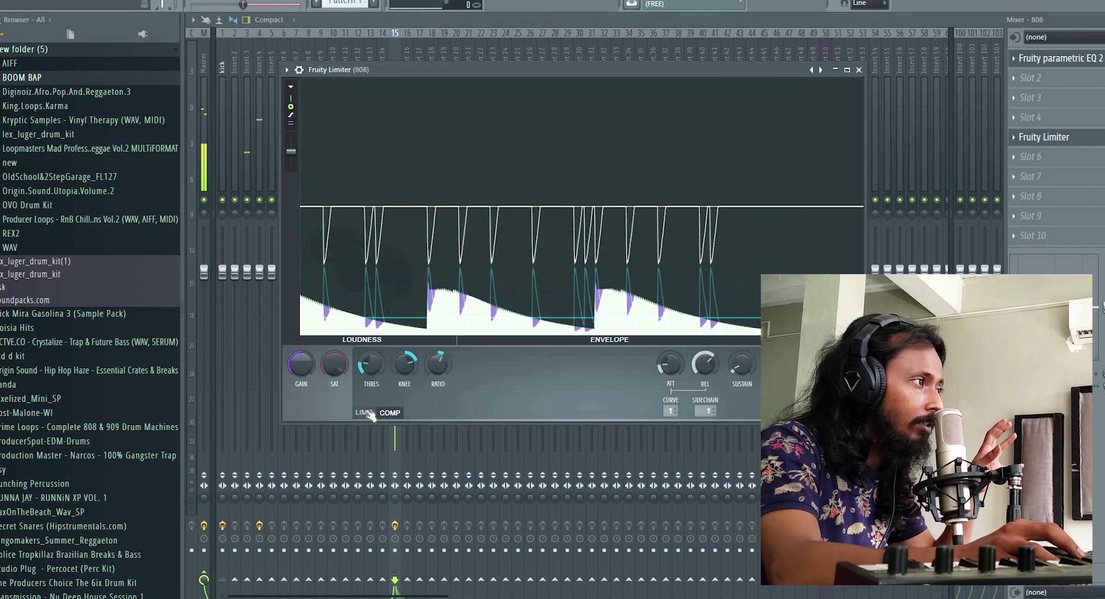
click(390, 412)
click(365, 412)
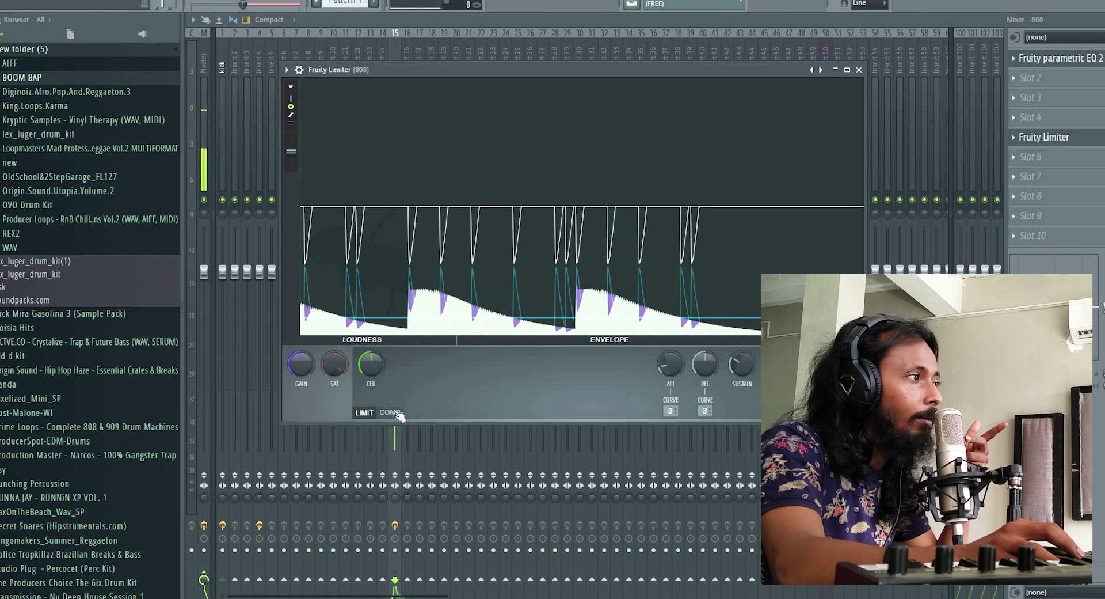
click(389, 412)
click(365, 412)
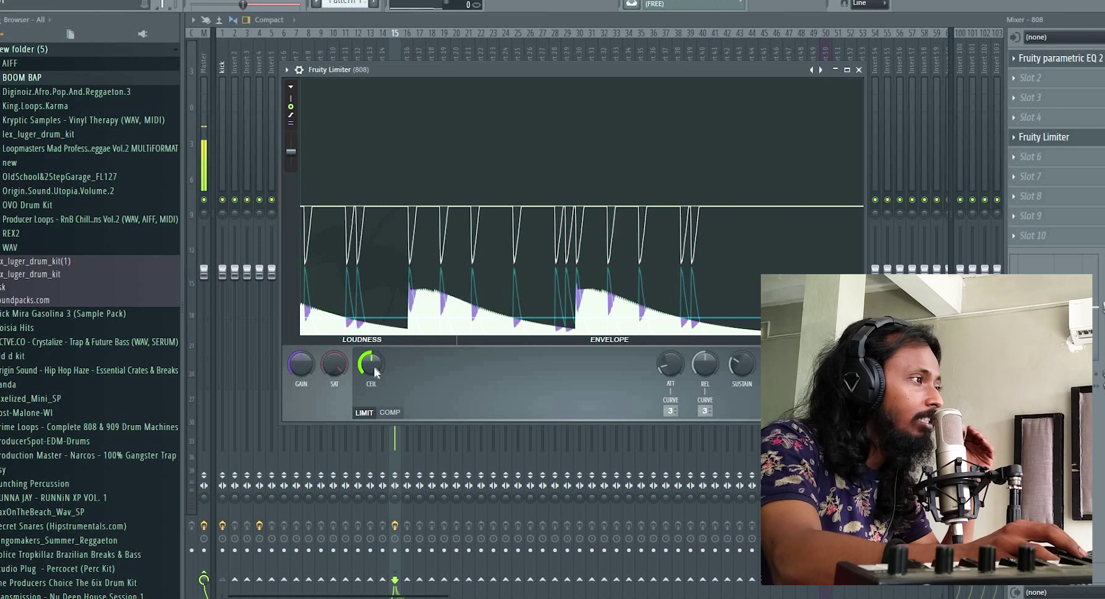
Step: Raise the 808 limiter's ceiling to maximum, then close the 808's Fruity Limiter and Fruity Parametric EQ 2 windows
drag(374, 364, 375, 346)
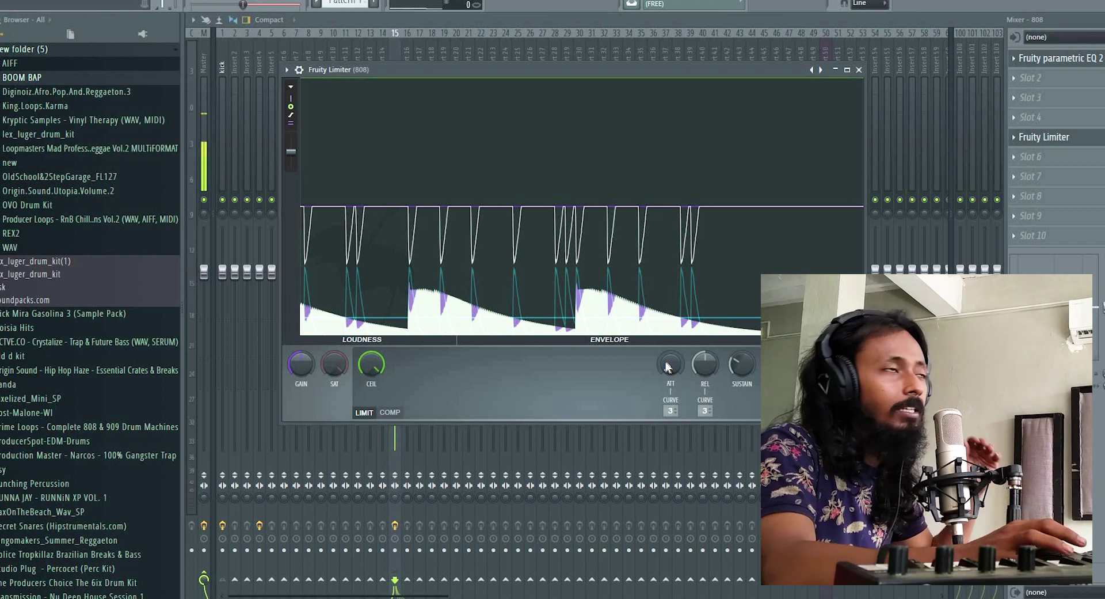
drag(651, 67, 719, 126)
click(912, 124)
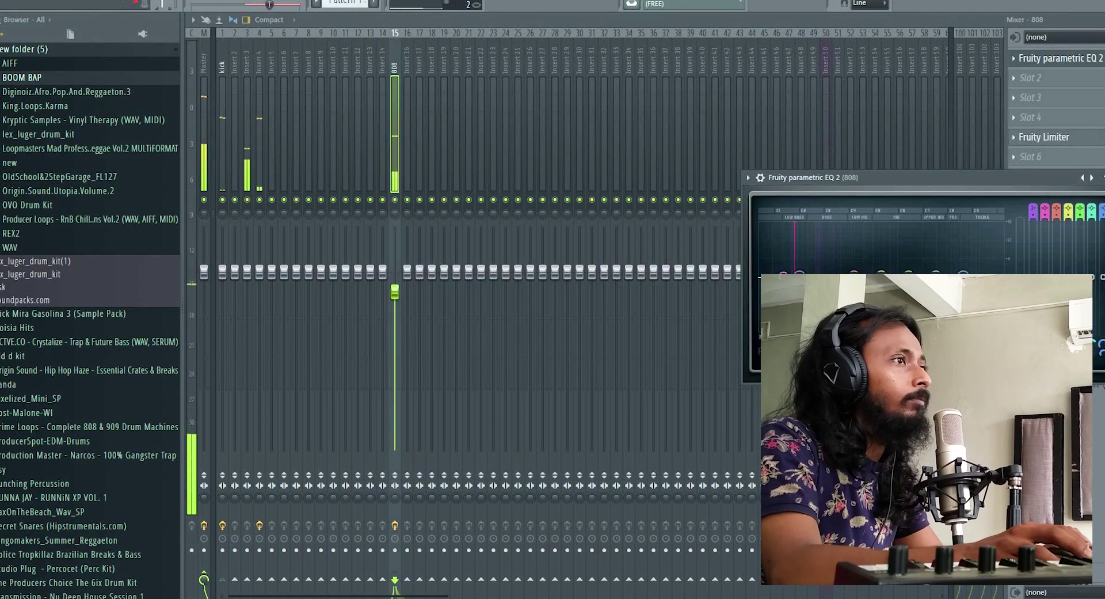
click(1104, 177)
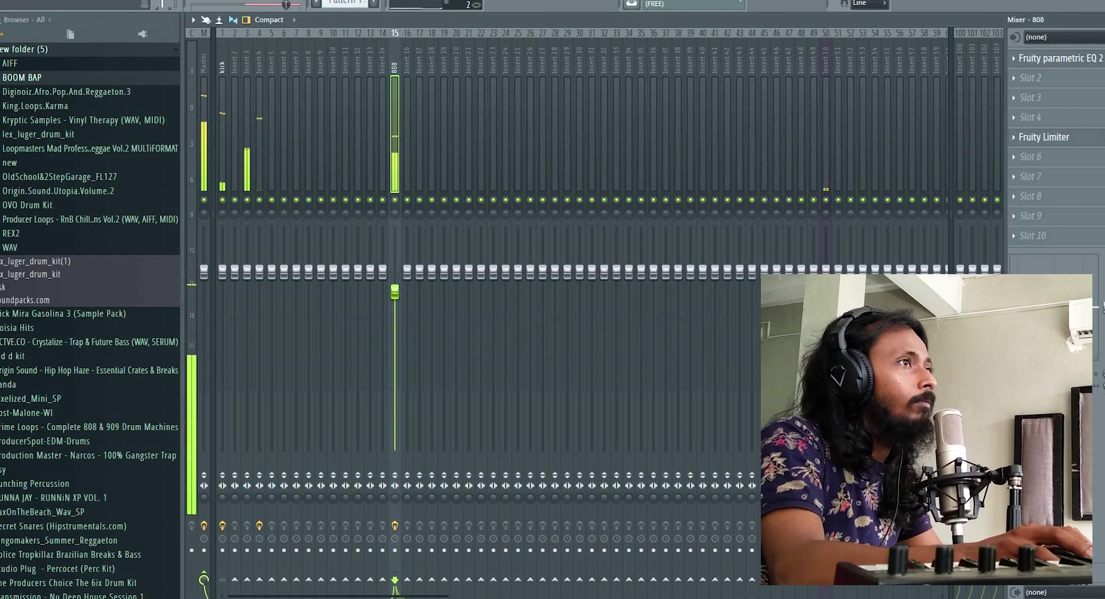
Step: Set the Playlist's time selection to cover bars 1 through 8, play the arrangement from the start and show the mixer
click(1104, 19)
click(501, 82)
key(space)
key(space)
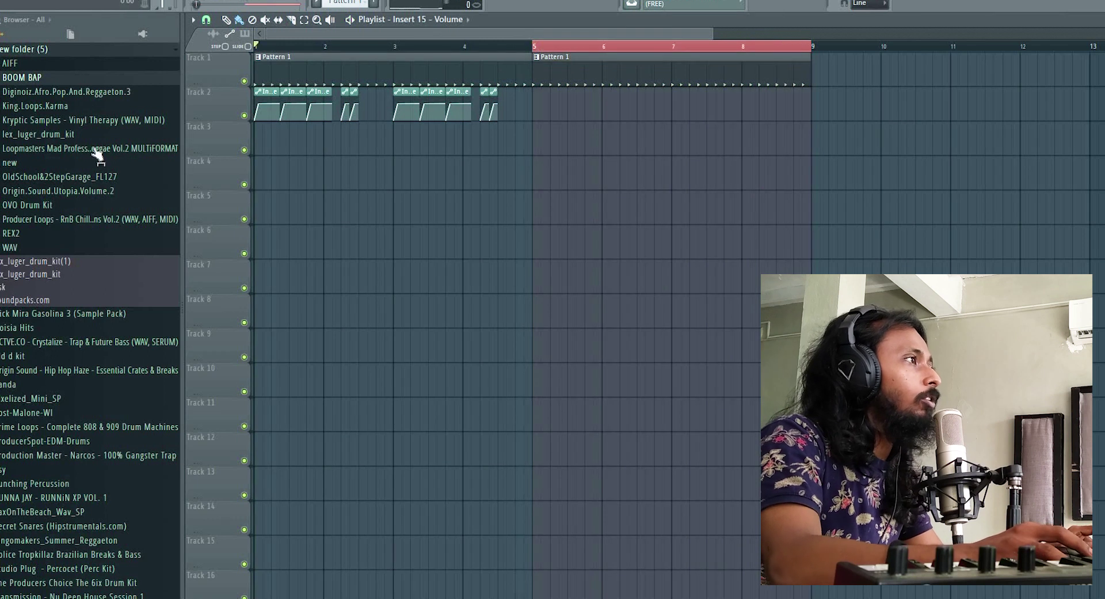
key(ctrl+a)
click(562, 276)
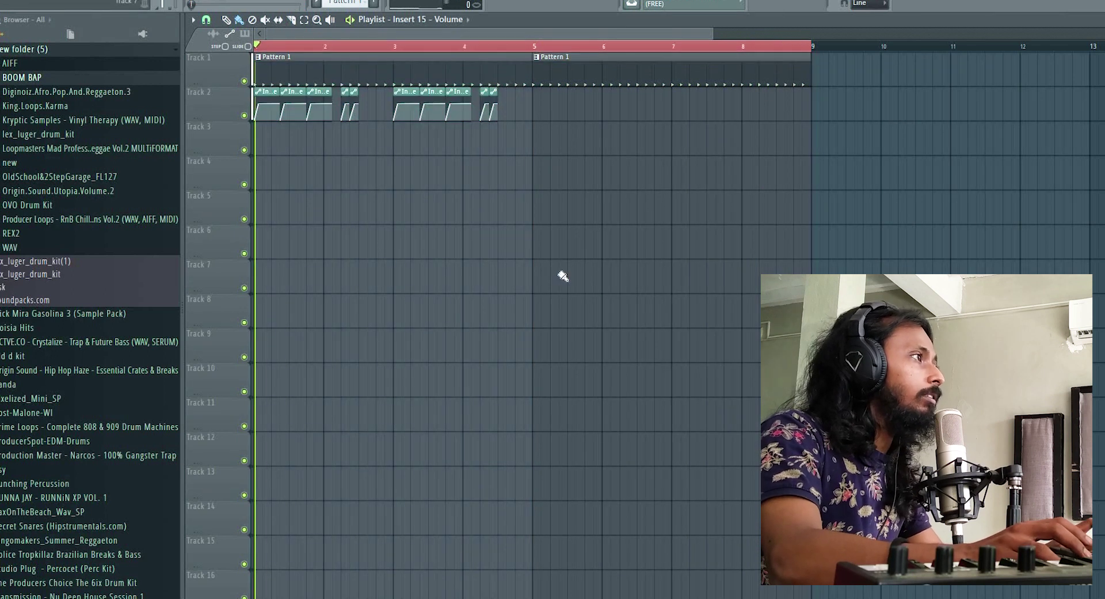
key(space)
key(F9)
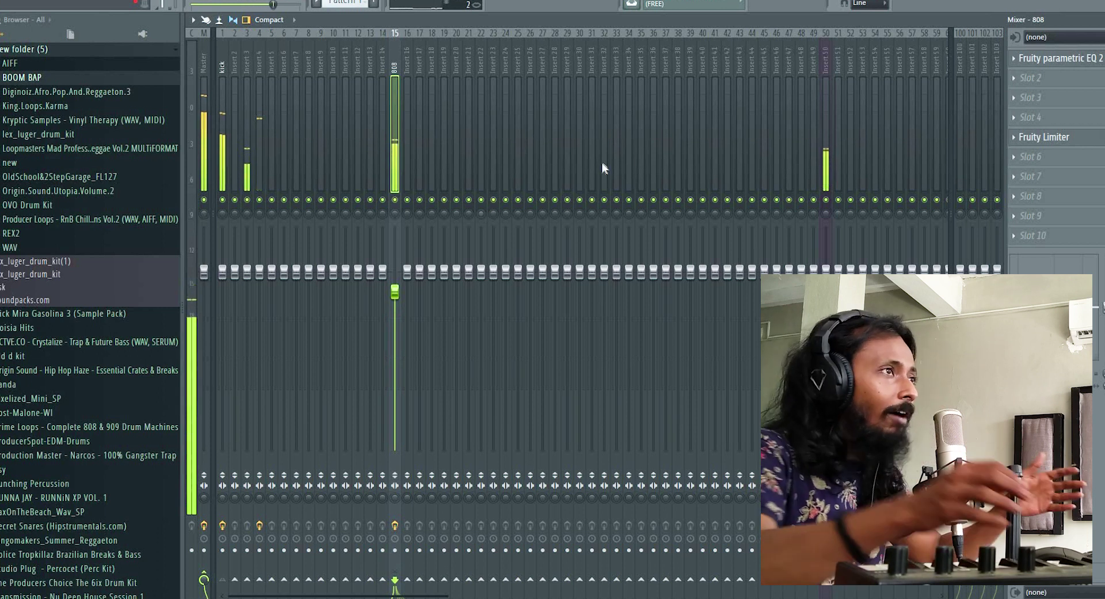
Step: Review the 808's volume automation clips in the Playlist, then return to the mixer and open the 808's Fruity Limiter
key(F5)
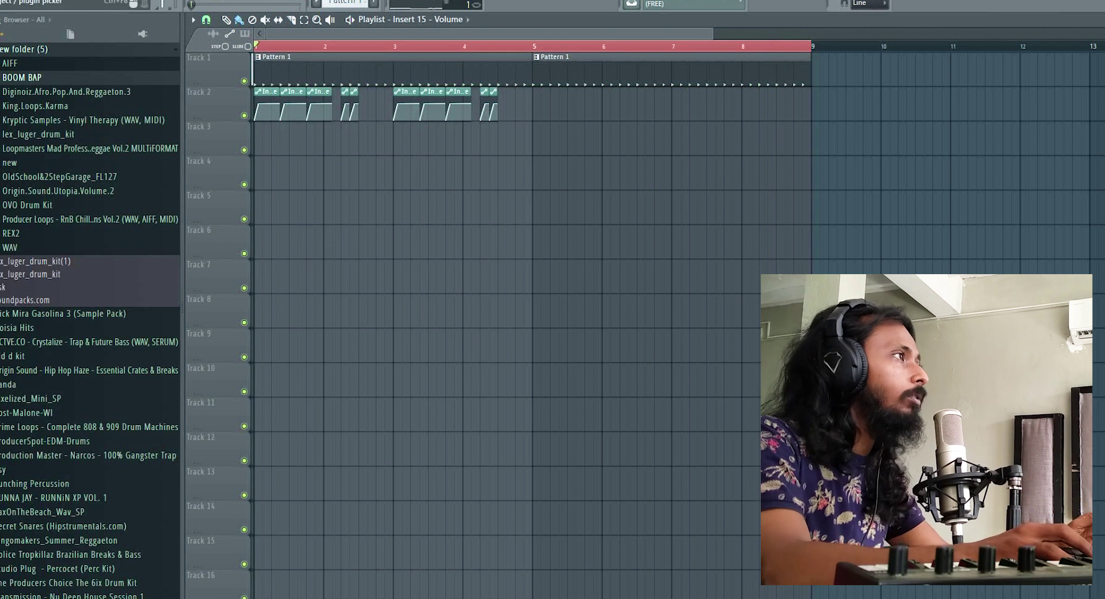
key(F9)
click(1044, 138)
click(1044, 138)
click(1043, 138)
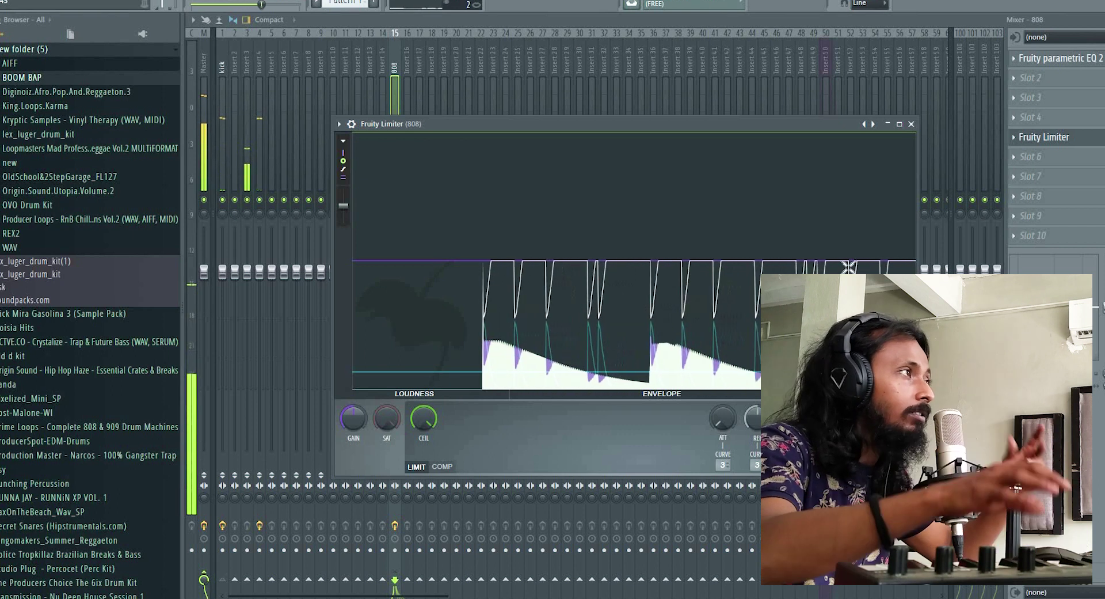
Step: Close the Fruity Limiter, examine the 808 track's volume fader movement during playback, and reopen the limiter
click(395, 57)
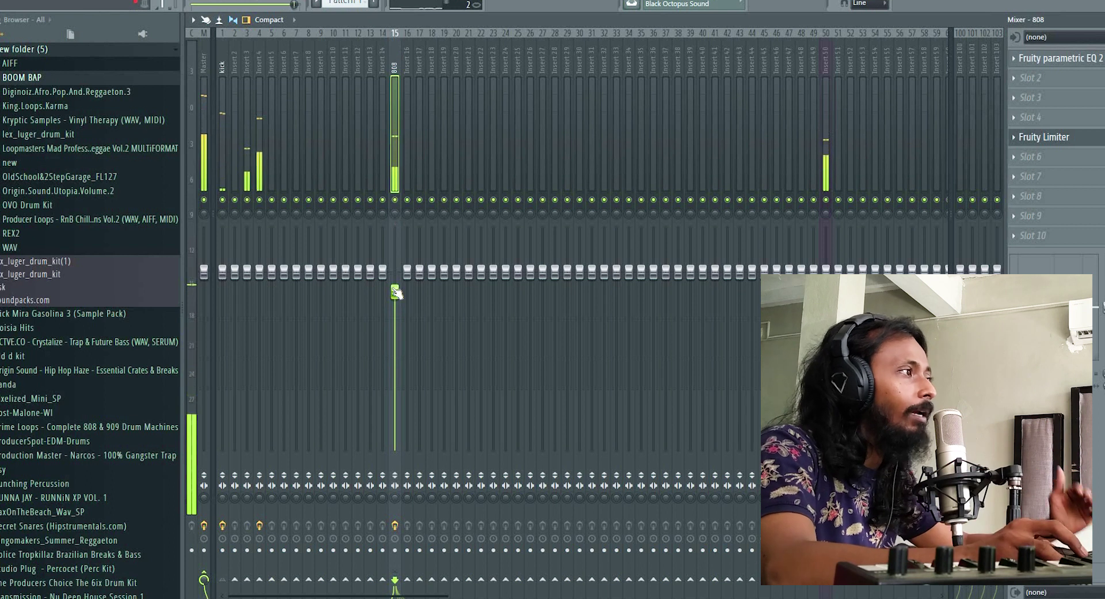
scroll(397, 294, down, 8)
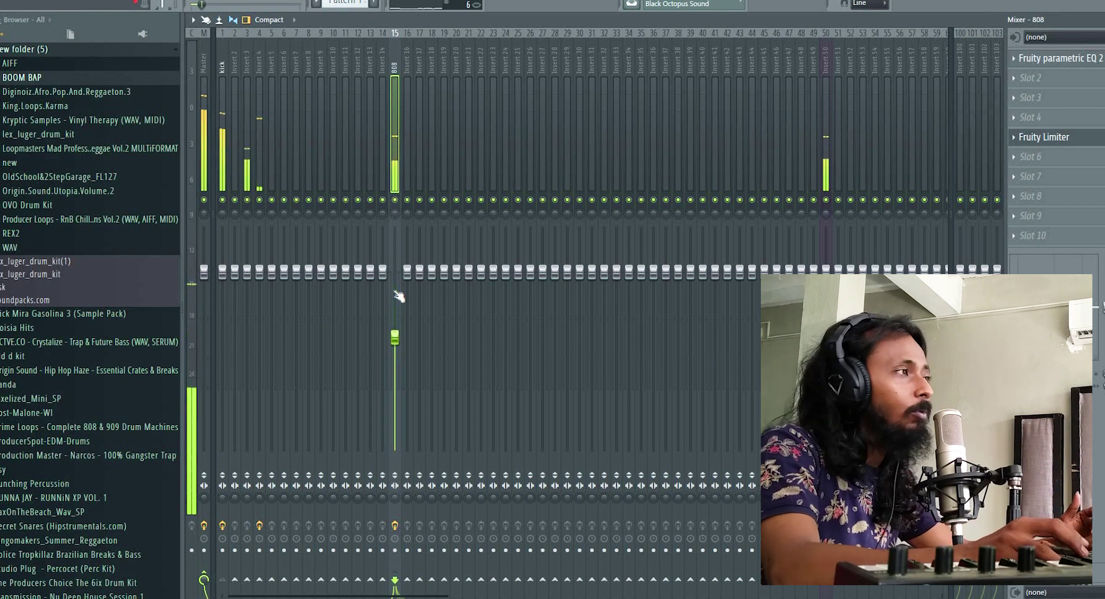
scroll(399, 296, up, 8)
scroll(398, 296, down, 3)
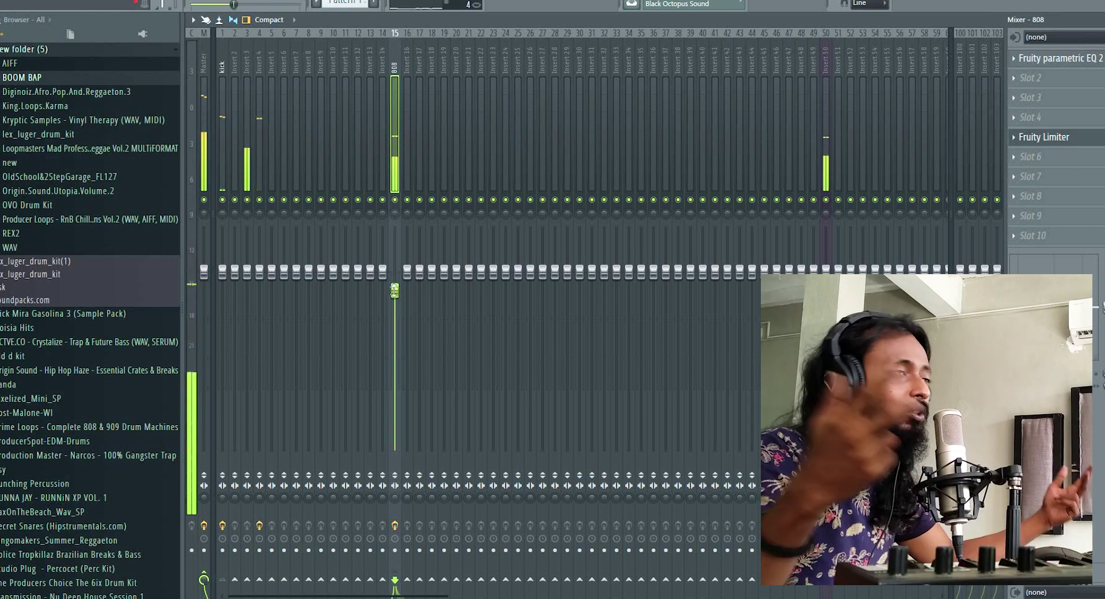
scroll(400, 296, down, 8)
scroll(400, 296, up, 8)
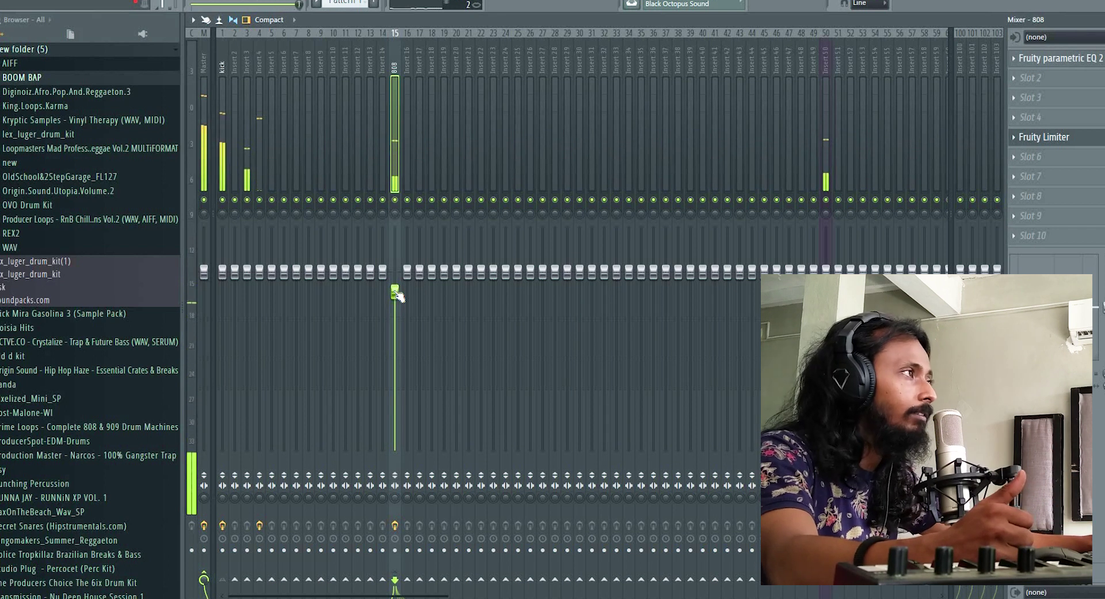
scroll(397, 295, down, 3)
scroll(397, 293, down, 4)
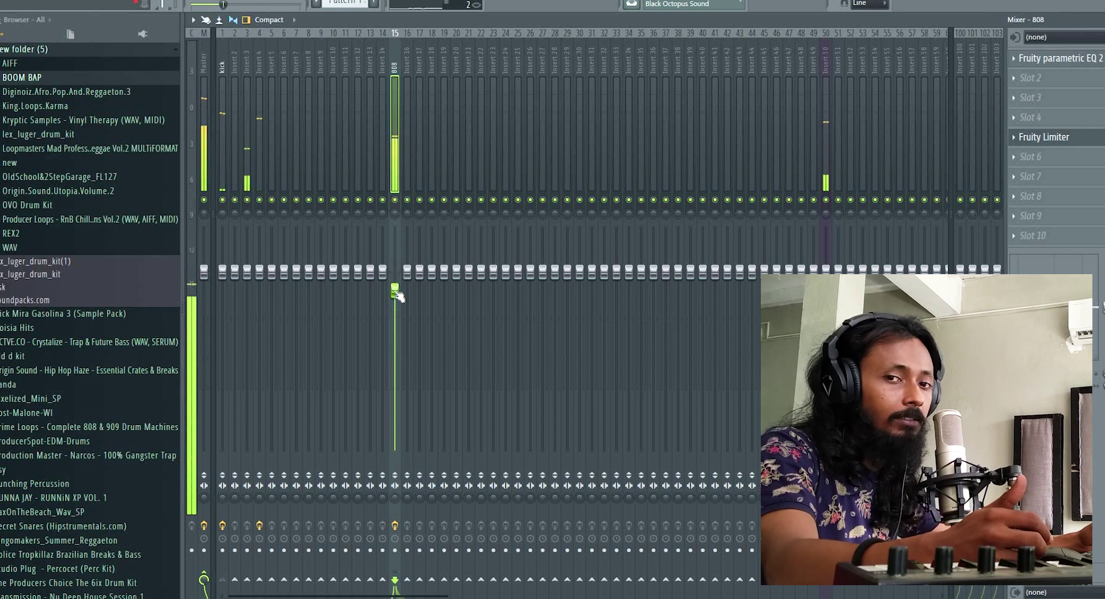
drag(395, 290, 395, 293)
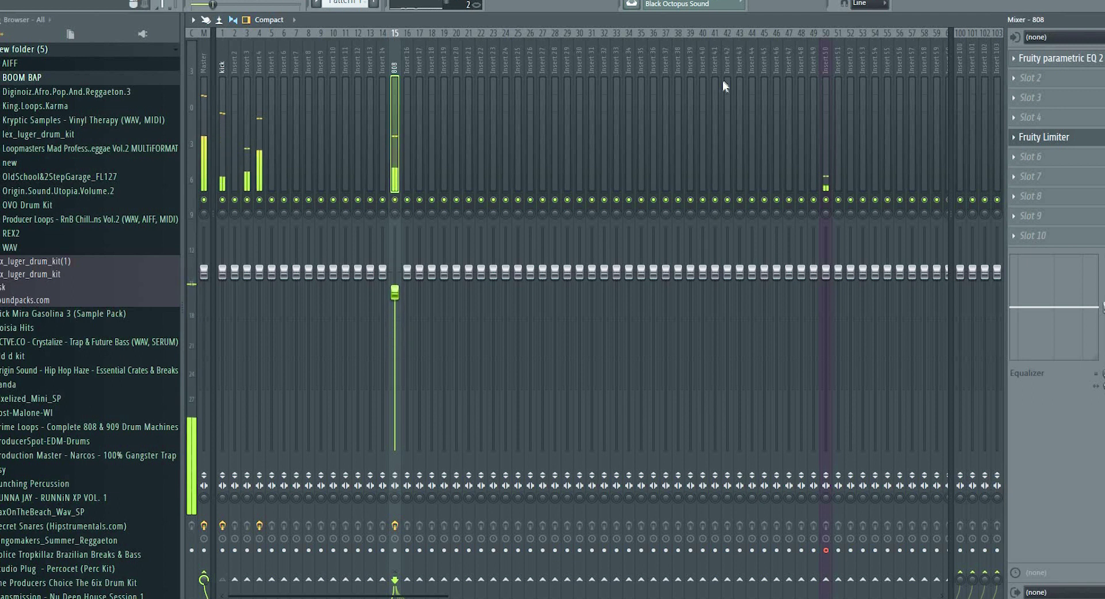
click(1036, 140)
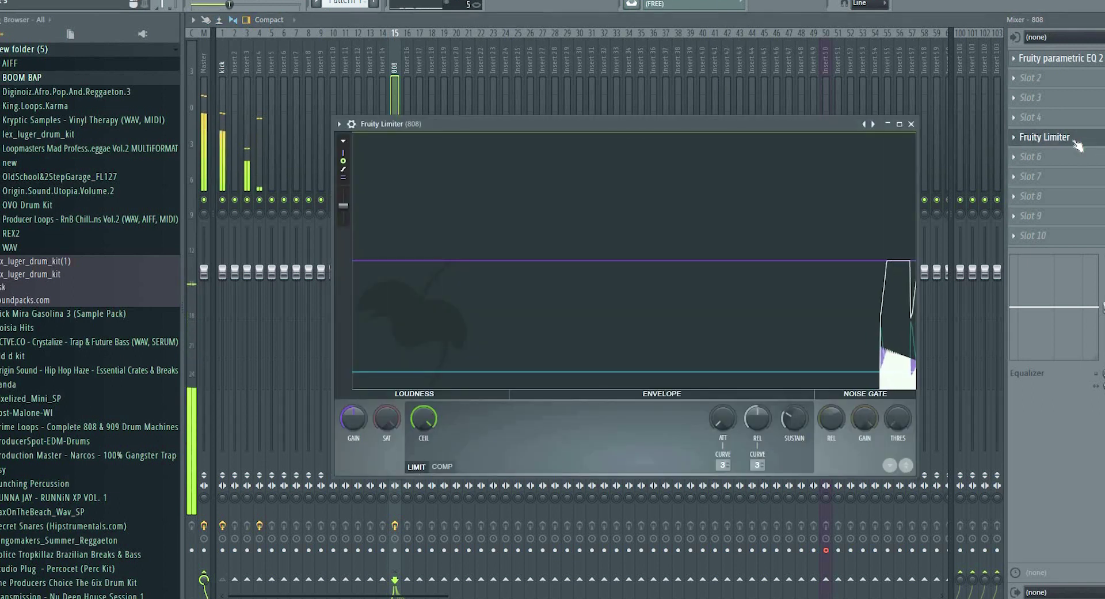